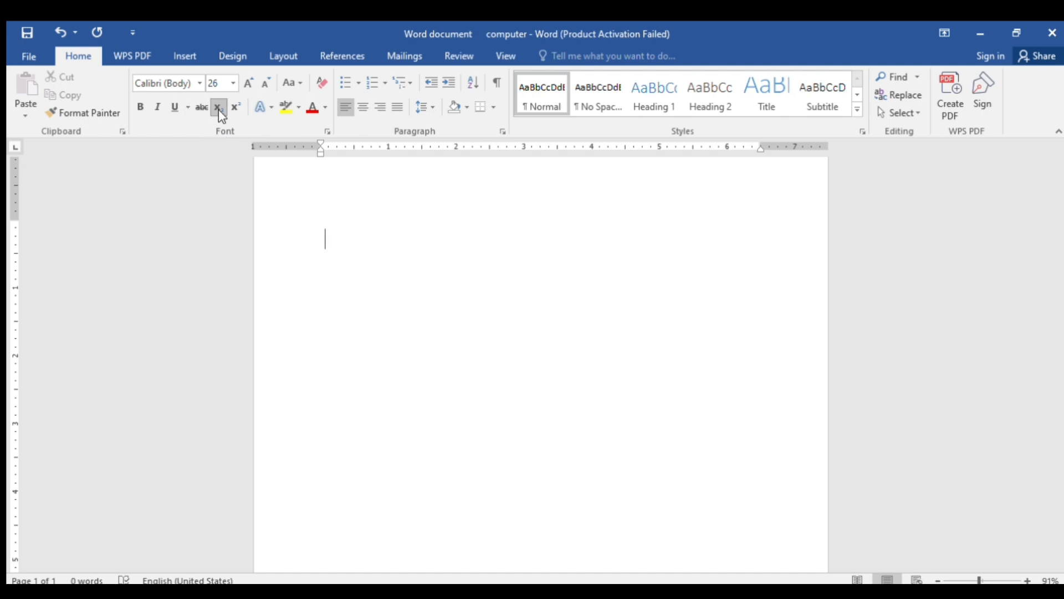
Type 'word' in subscript, then 'document' at normal size after Ctrl+= turns subscript off
text(c)
text(o)
key(BackSpace)
key(BackSpace)
text(word)
key(ctrl+equal)
text(docum)
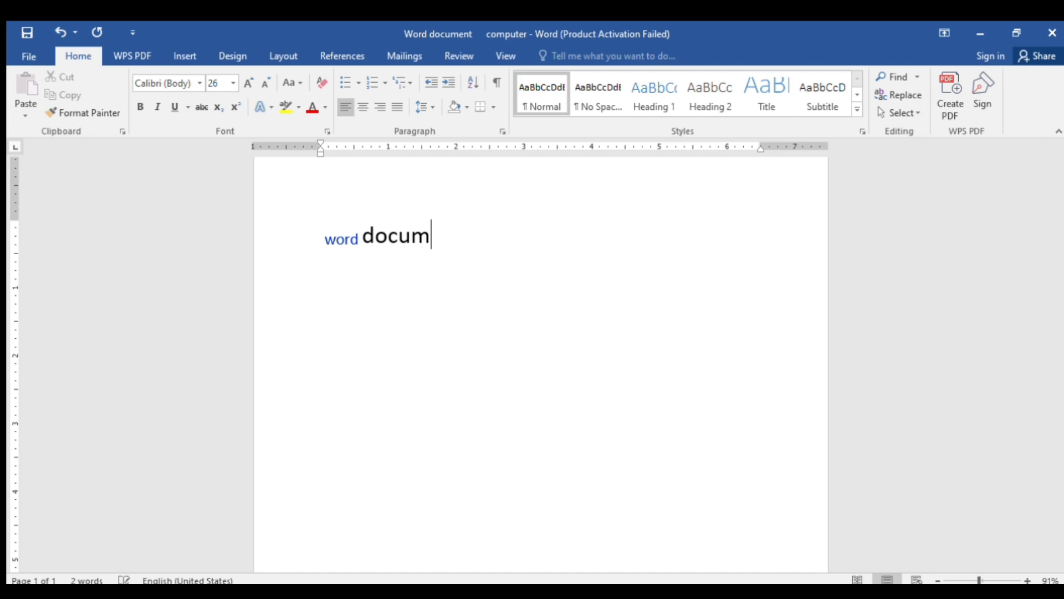
text(ent)
Select the whole 'word document' line
click(359, 239)
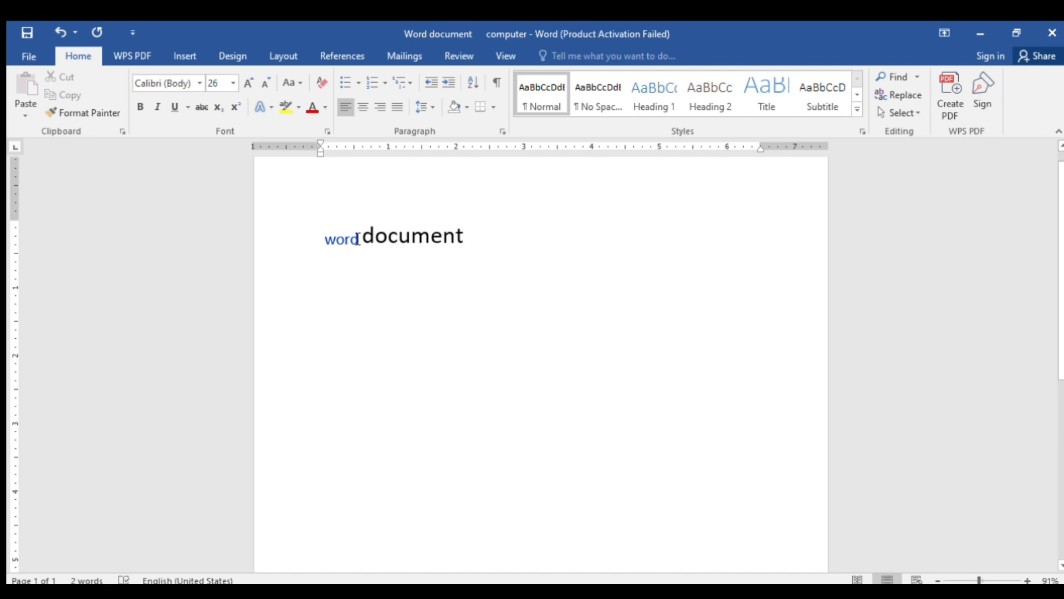
drag(359, 239, 319, 238)
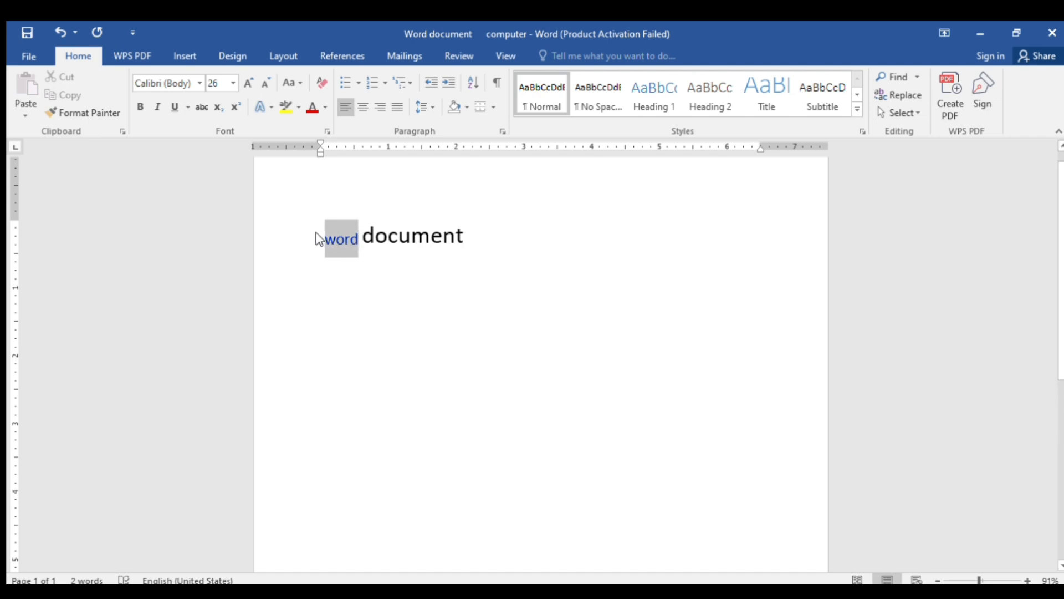
click(384, 254)
drag(470, 238, 320, 226)
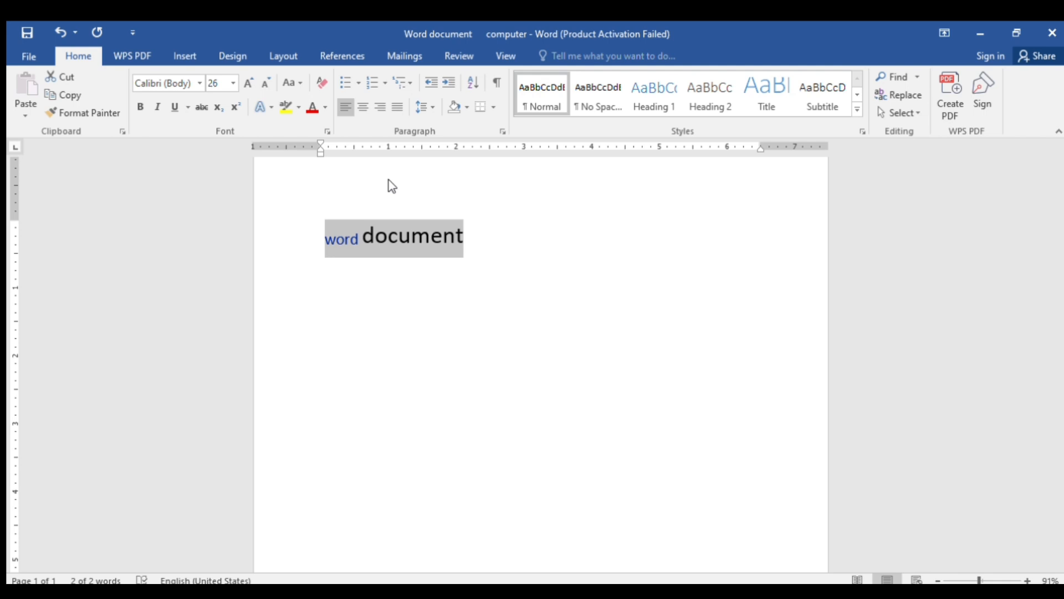
Apply the Algerian font to the word document line and reselect it
click(373, 214)
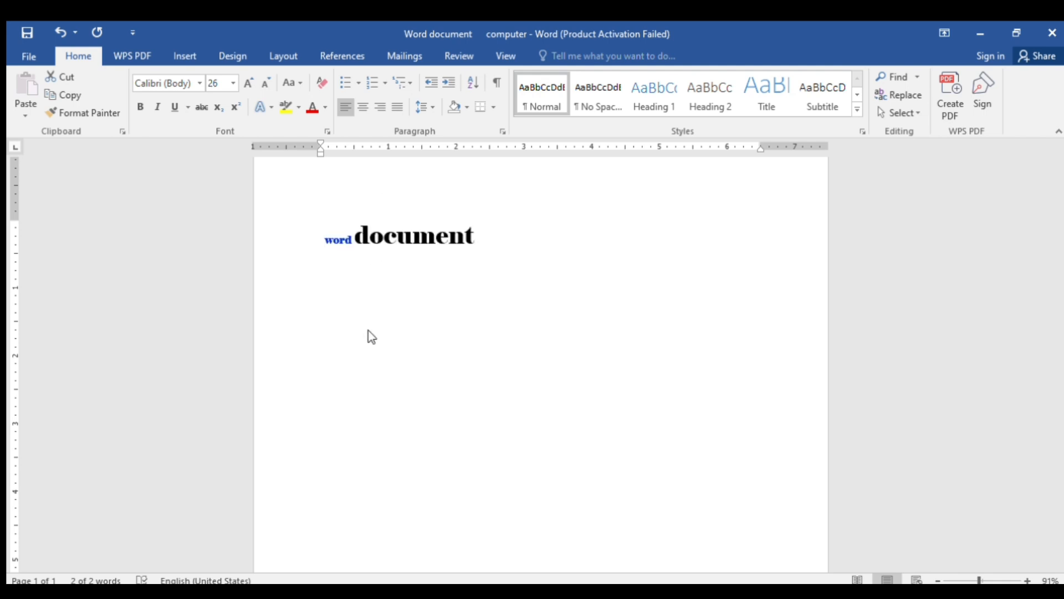
click(370, 364)
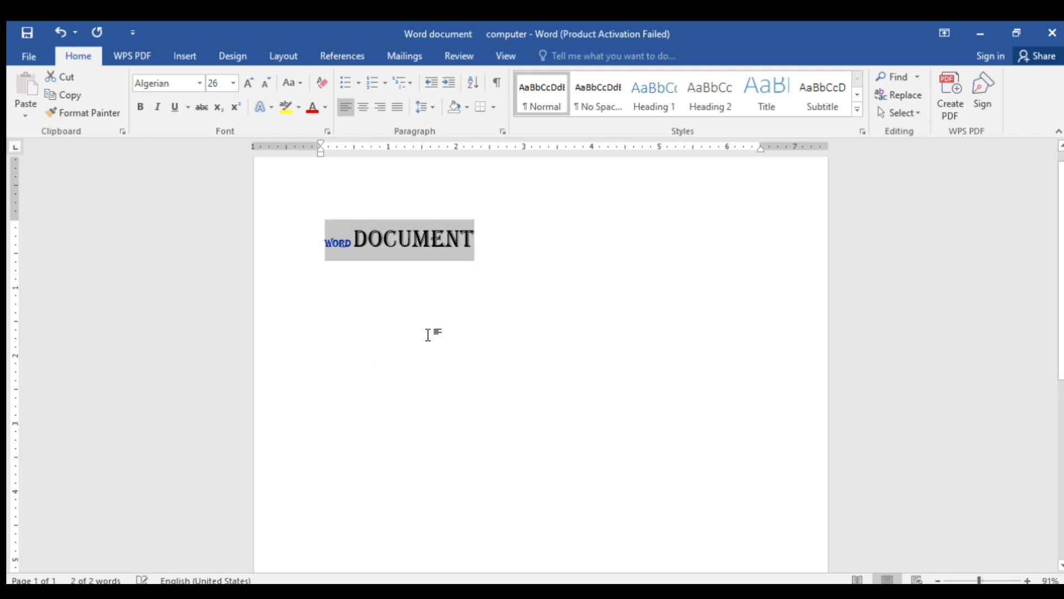
click(495, 306)
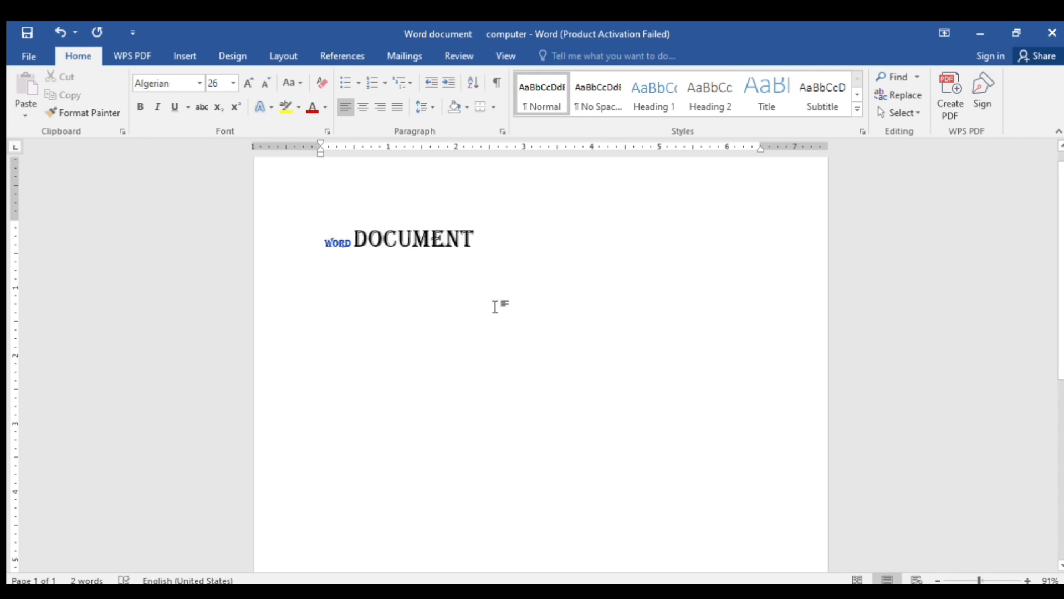
drag(490, 244, 324, 224)
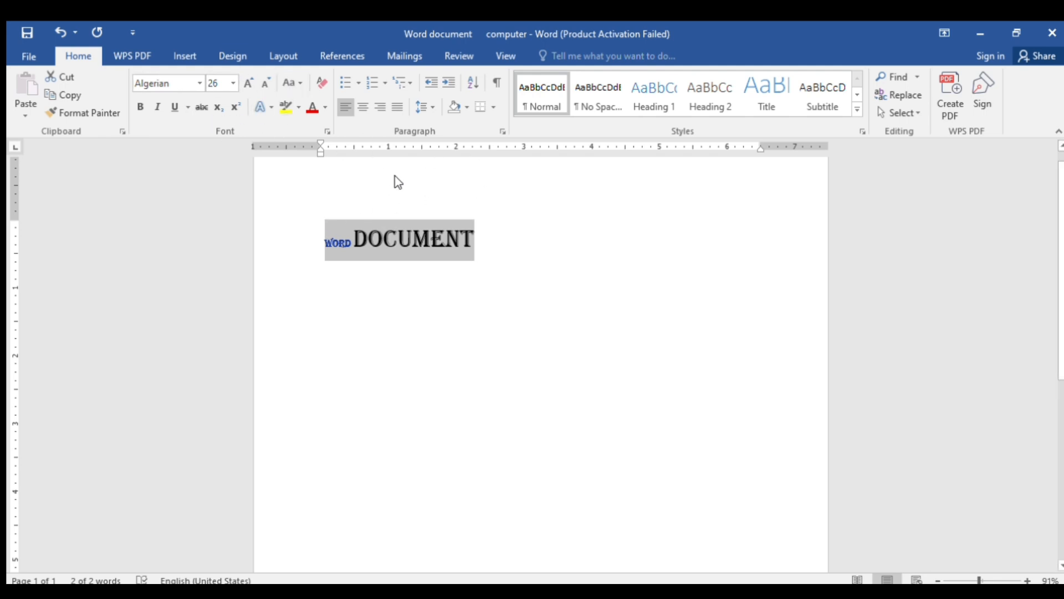
Set the line to size 36, growing it to 48 and shrinking it back to 36
click(232, 83)
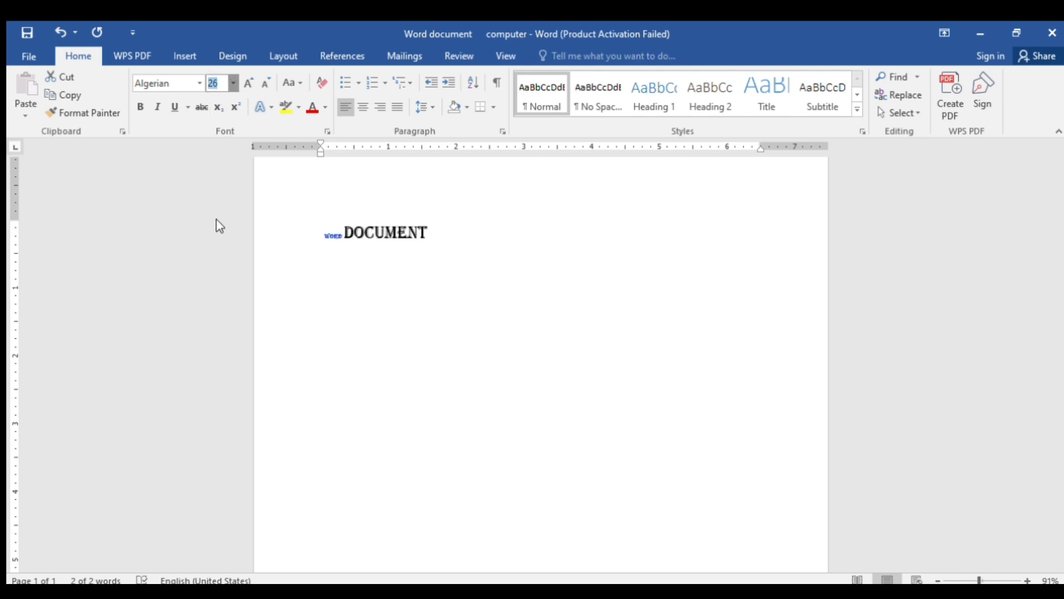
click(211, 285)
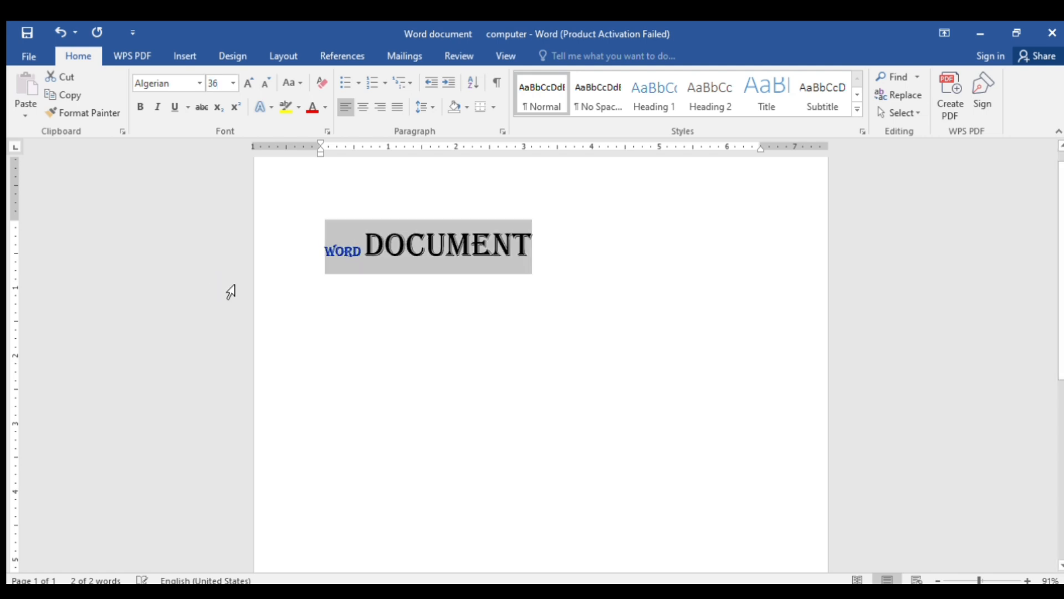
click(244, 87)
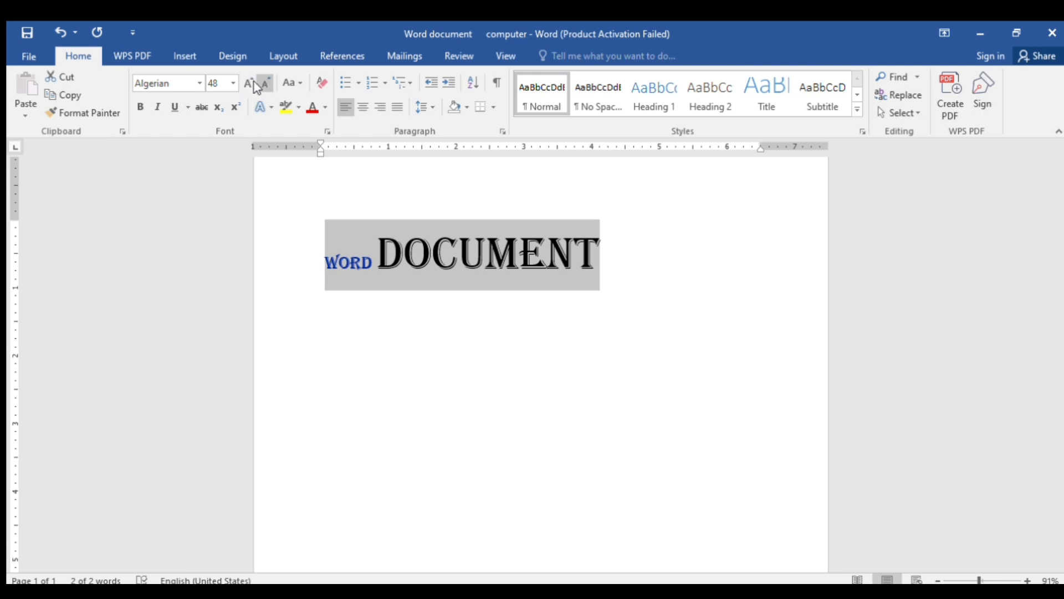
click(258, 84)
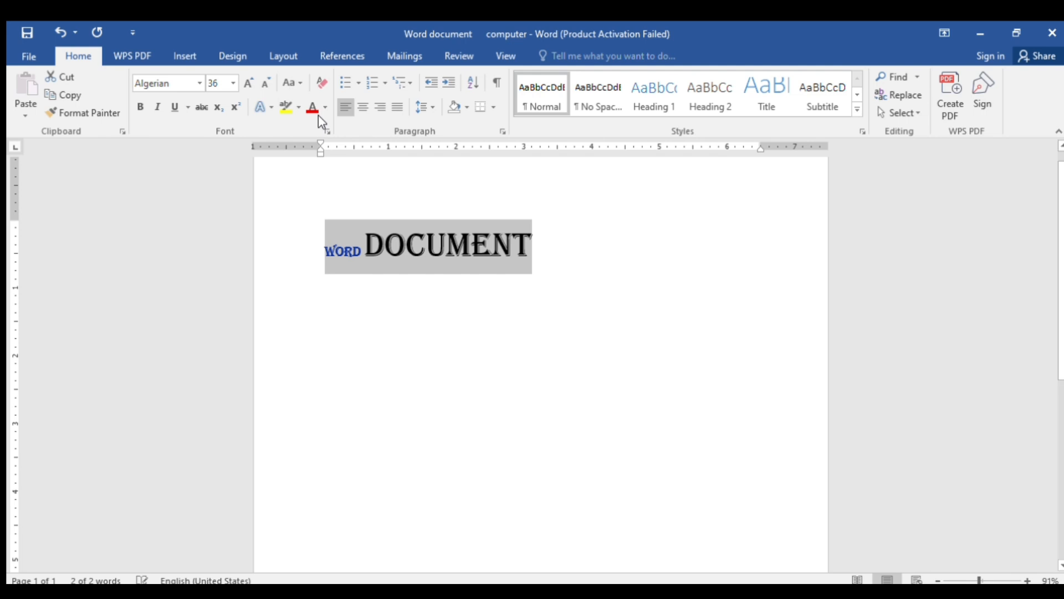
Select the WORD DOCUMENT heading line and delete it
click(419, 241)
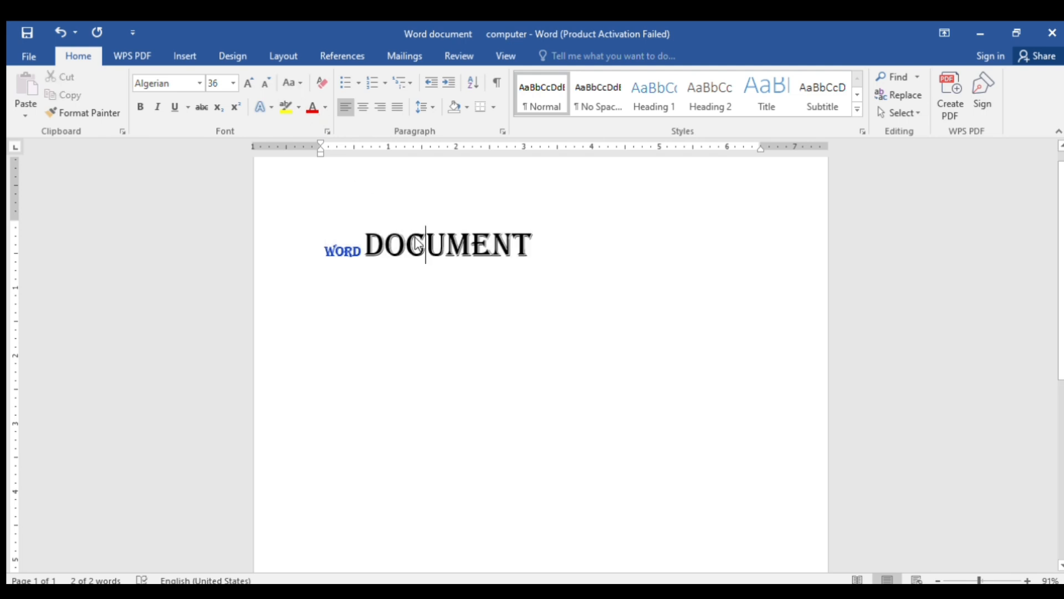
drag(327, 244, 542, 255)
key(Delete)
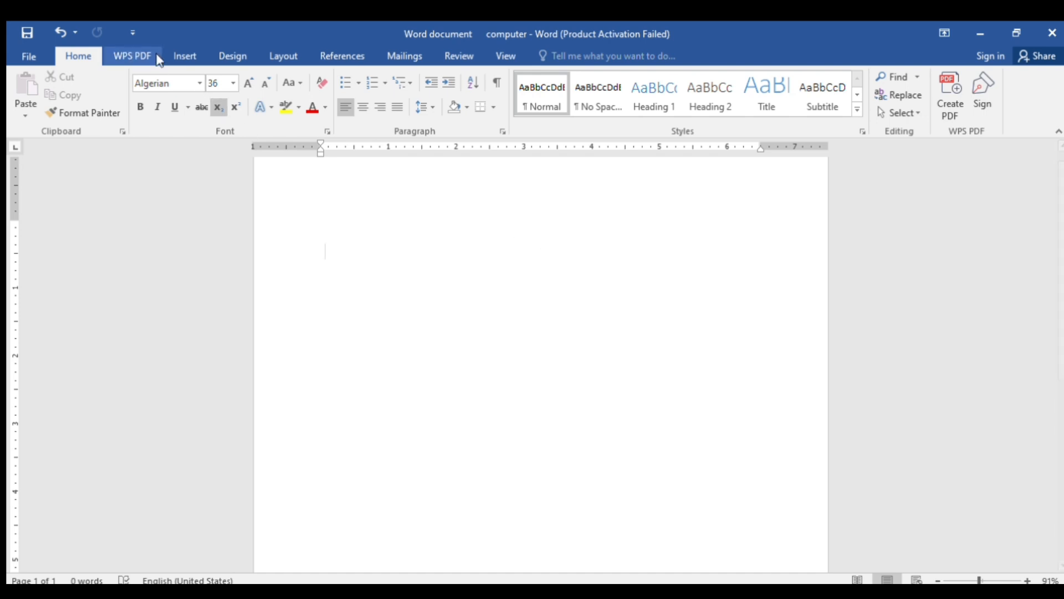
With subscript off, retype 'WORD DOCUMENT' at full size and select it
click(214, 99)
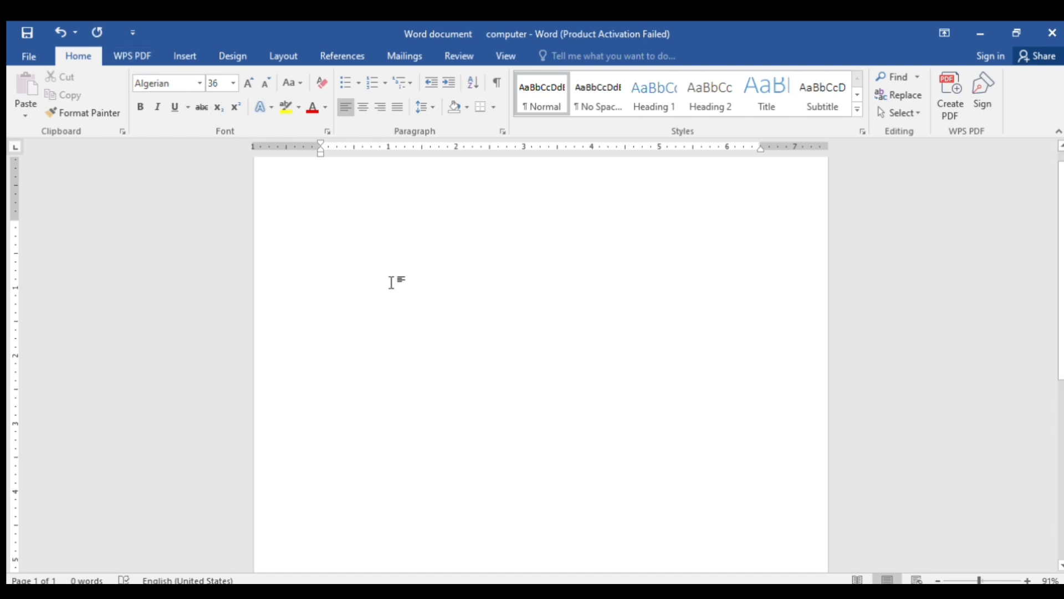
text(WORD )
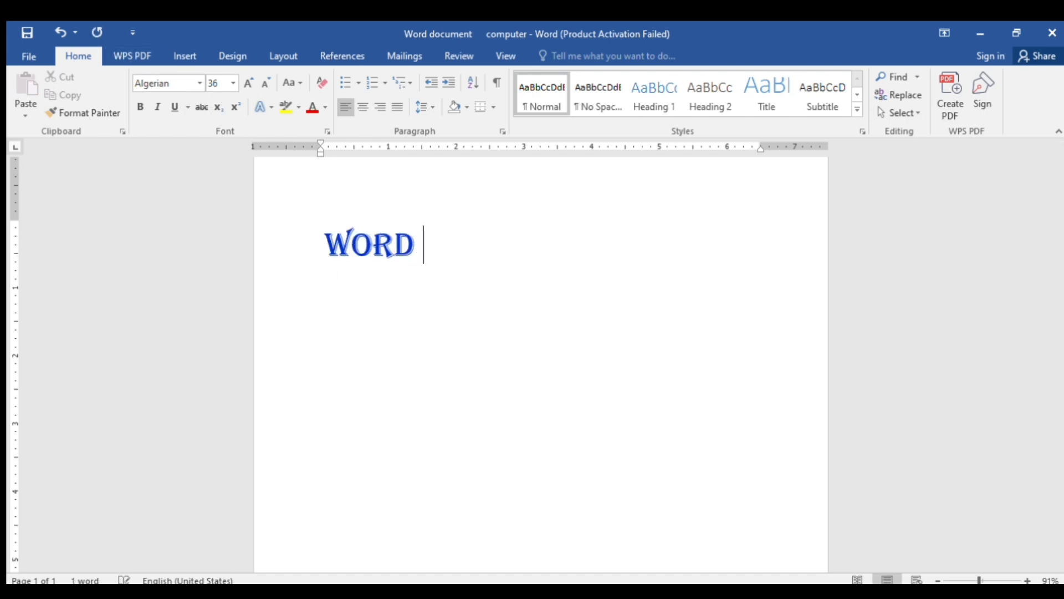
text(DOCUM)
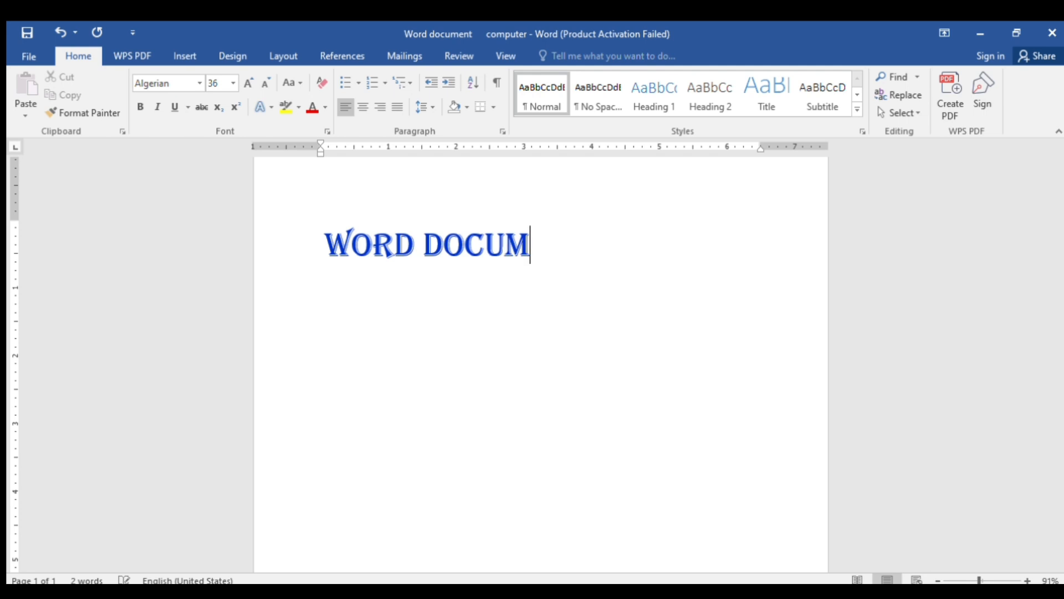
text(ENT)
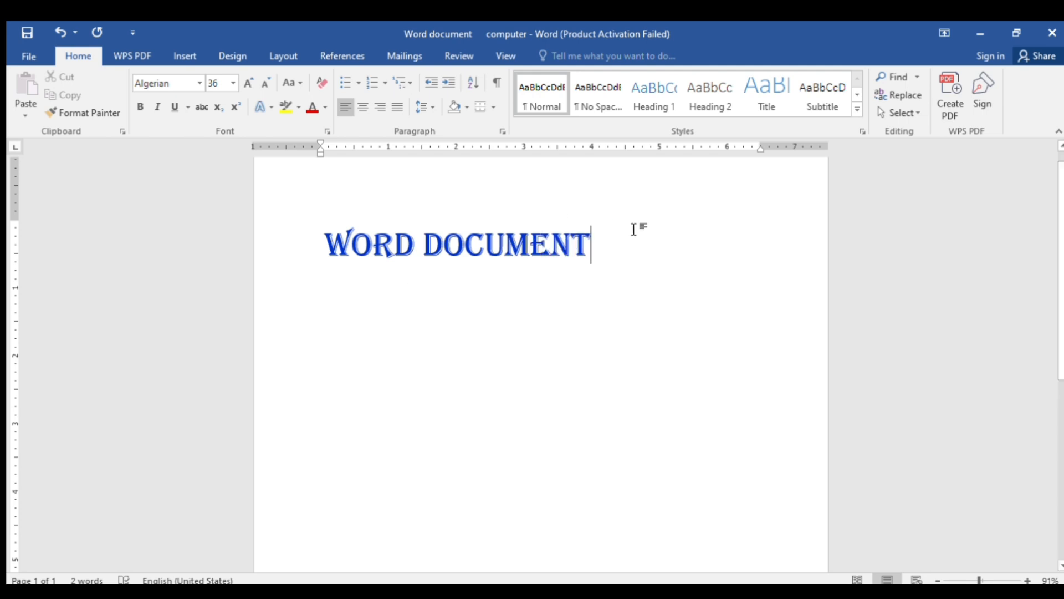
drag(623, 232, 361, 219)
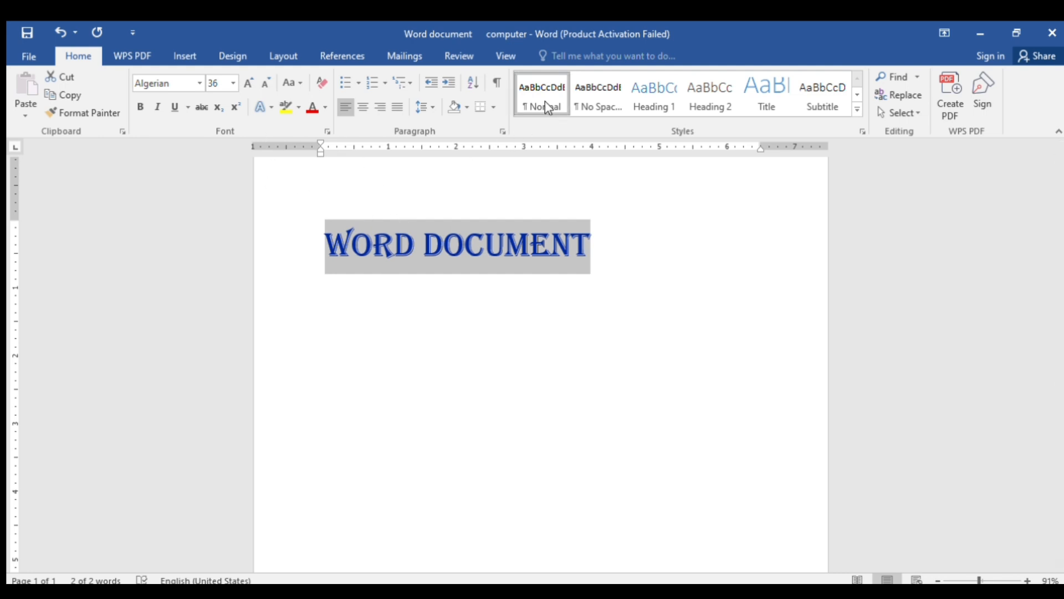
Change the heading font to Bahnschrift and apply a dark shadow text effect
click(194, 83)
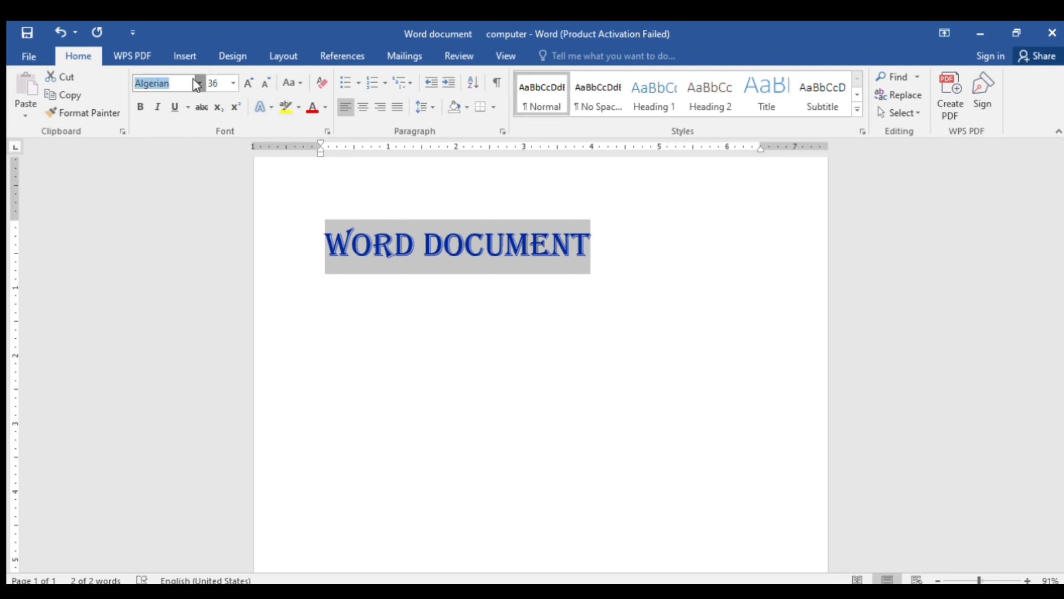
click(202, 241)
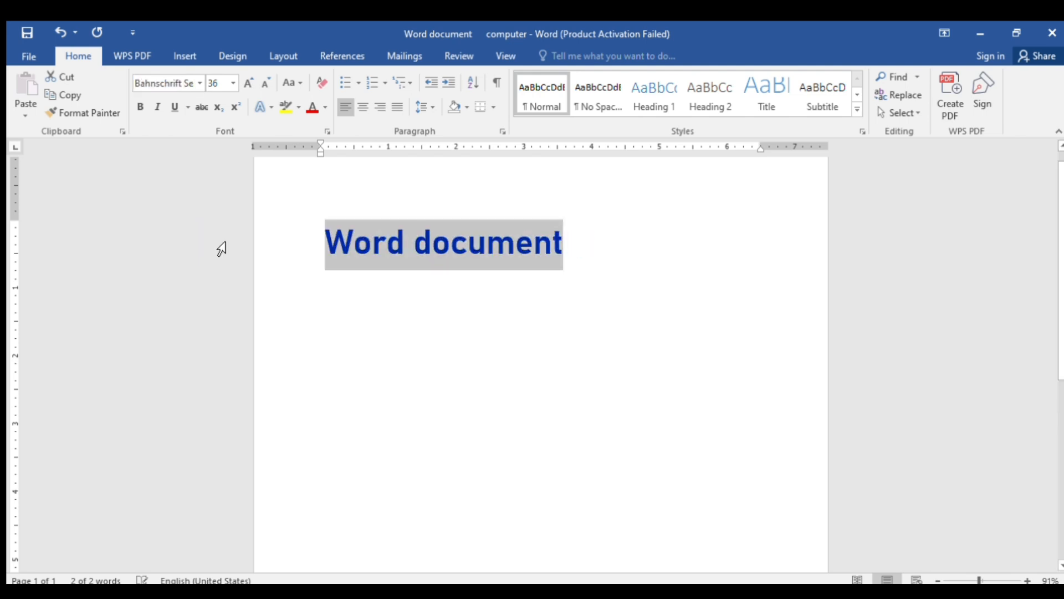
click(258, 101)
click(311, 232)
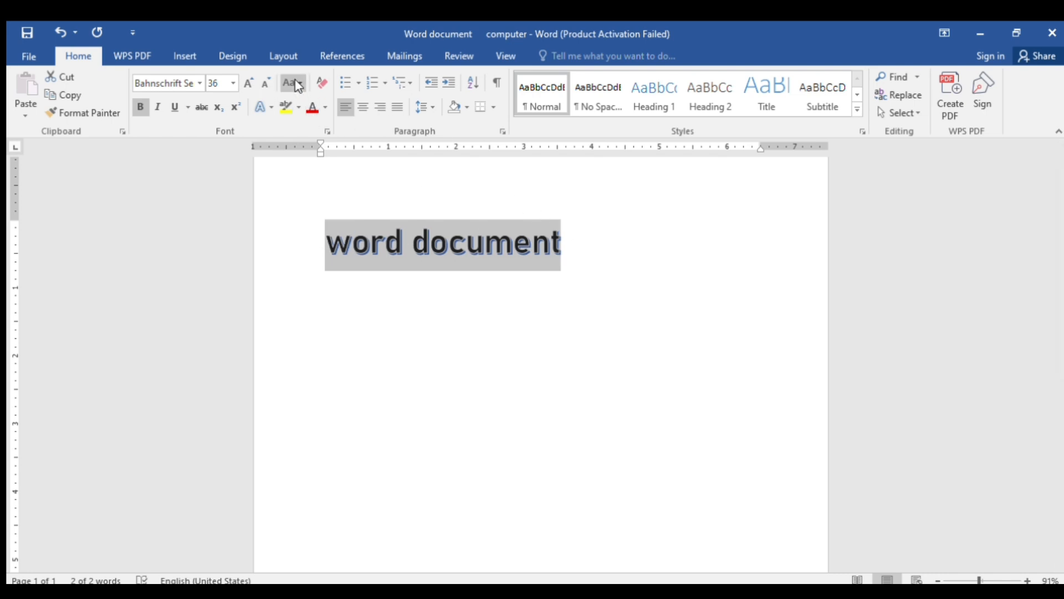
Switch the heading to uppercase, then to Capitalize Each Word so it reads 'Word Document'
key(shift+F3)
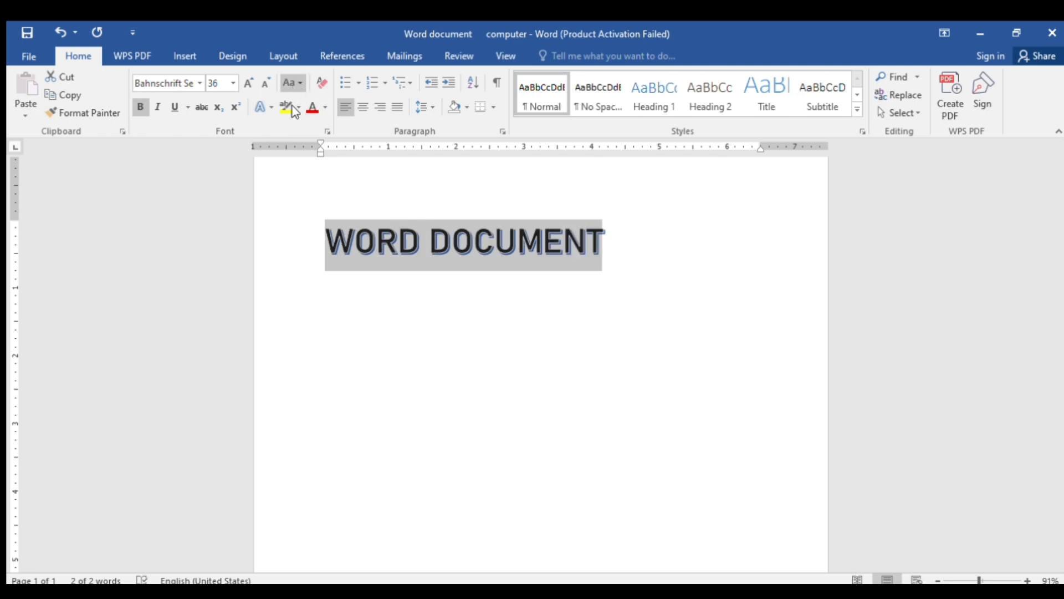
click(307, 149)
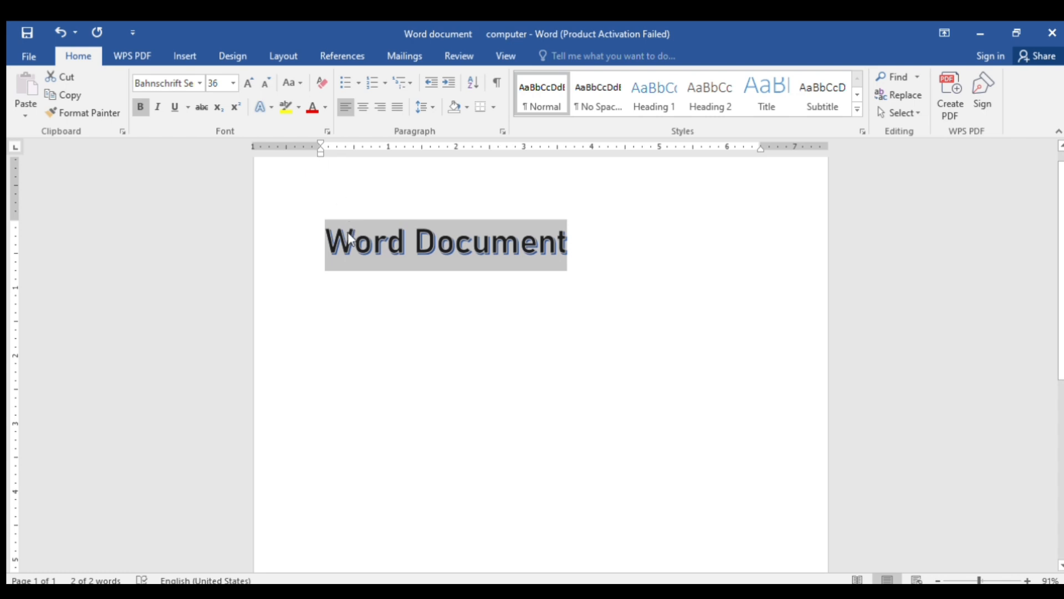
click(344, 265)
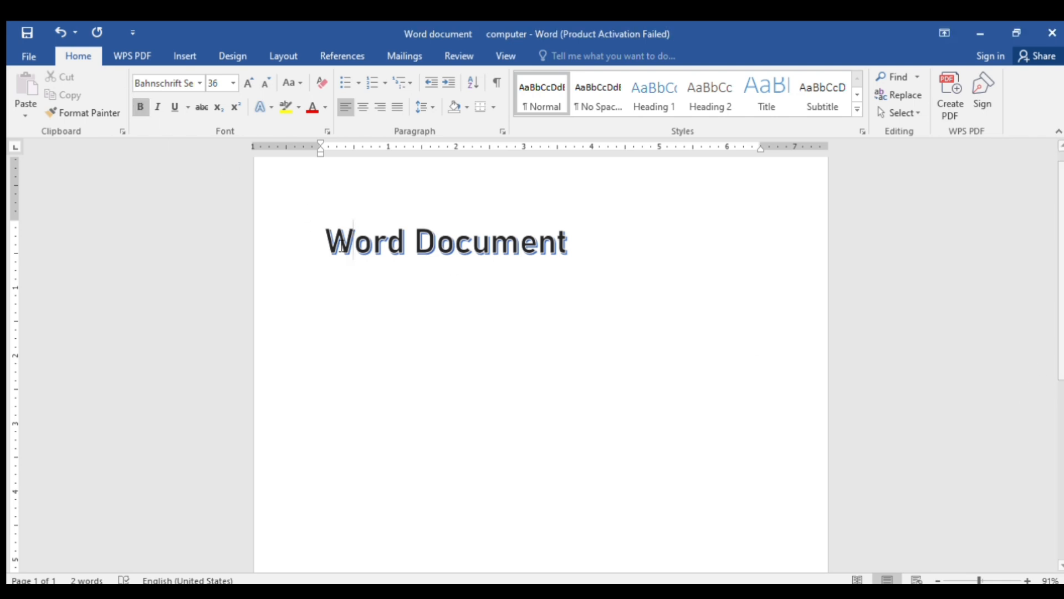
Apply a different shadow text effect to the 'Word Document' heading and reselect it
click(589, 240)
drag(568, 241, 328, 216)
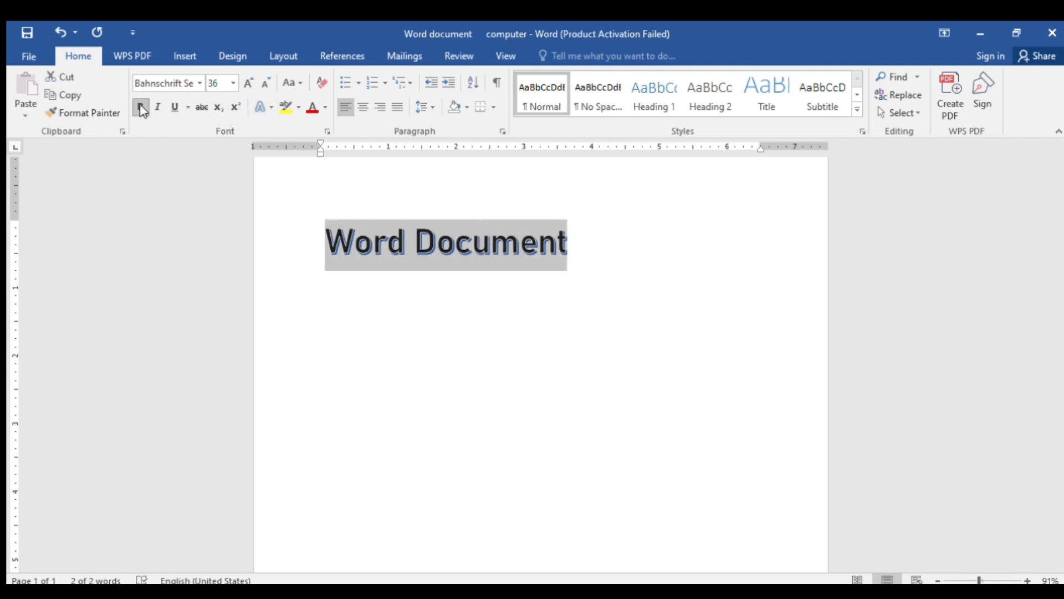
click(262, 104)
click(281, 142)
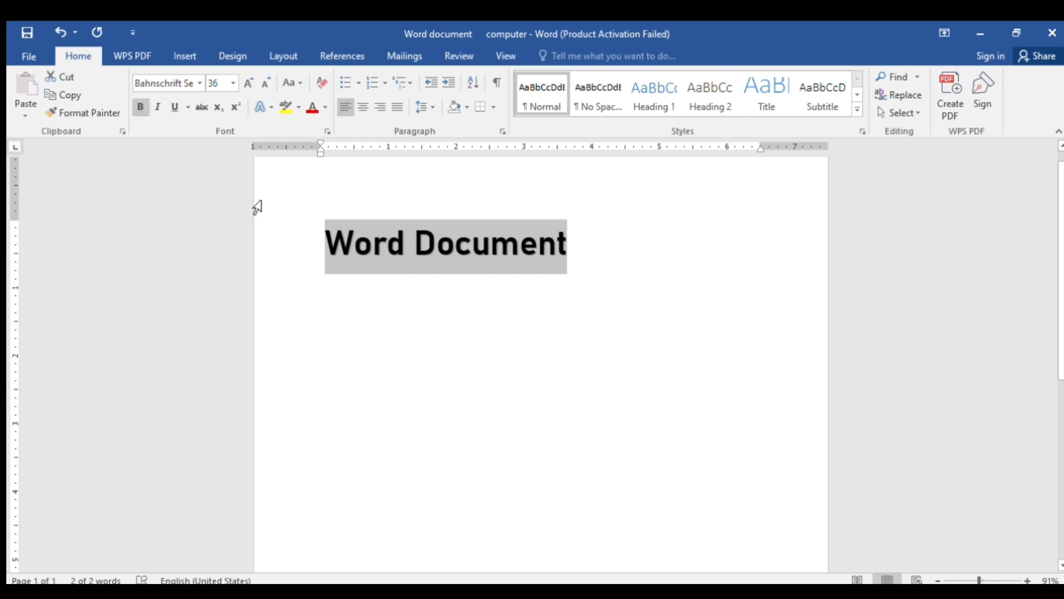
click(356, 311)
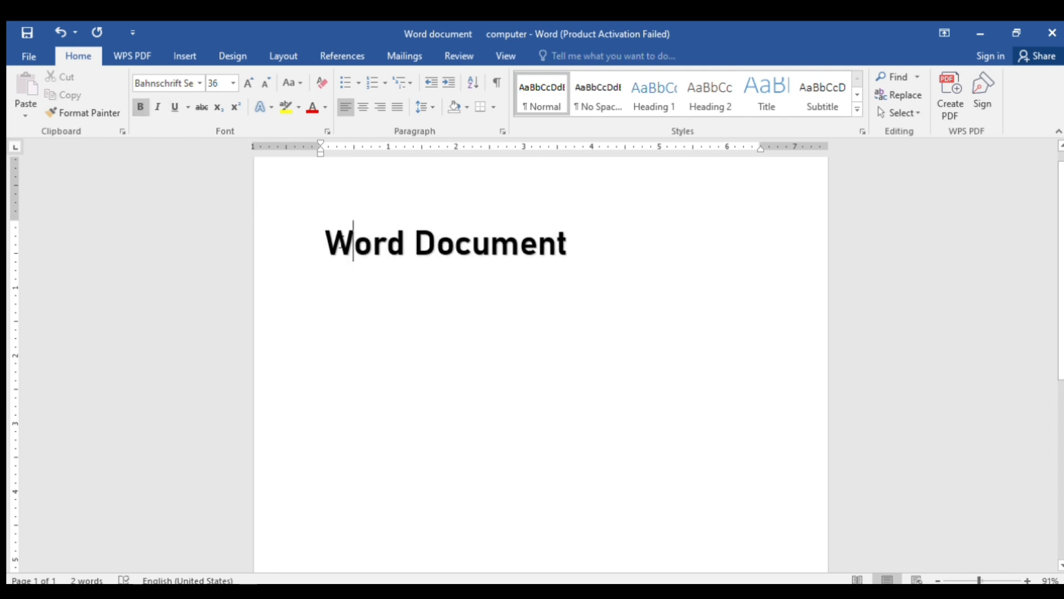
drag(566, 242, 536, 242)
drag(465, 239, 318, 219)
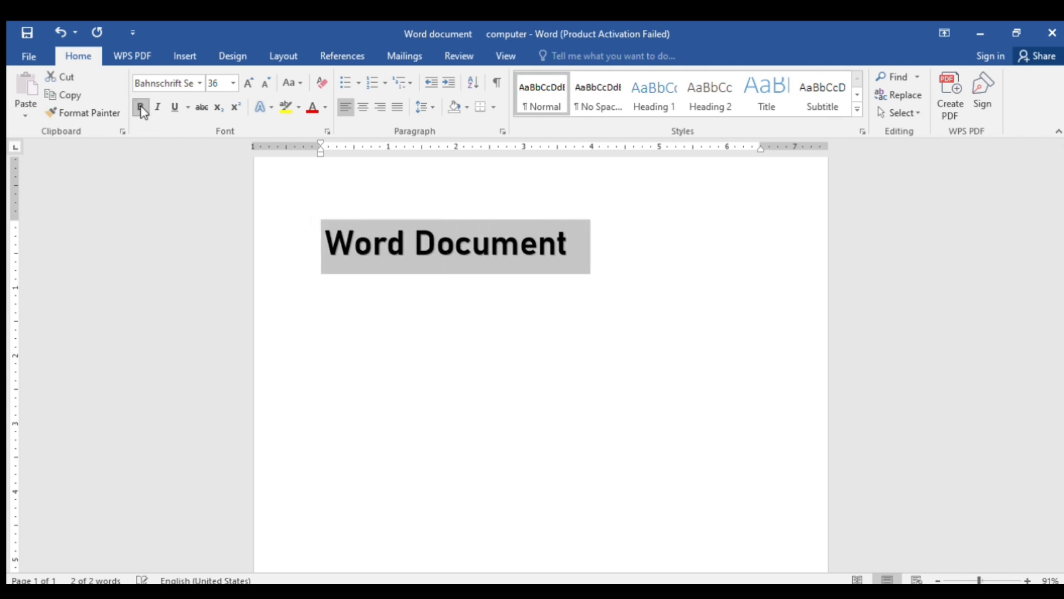
click(384, 350)
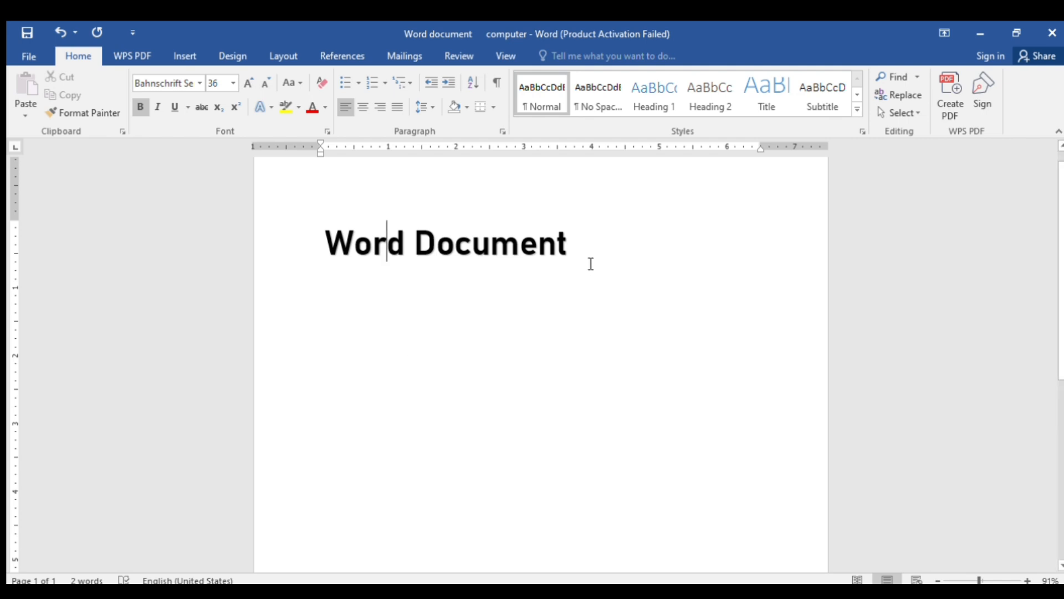
drag(604, 237, 327, 209)
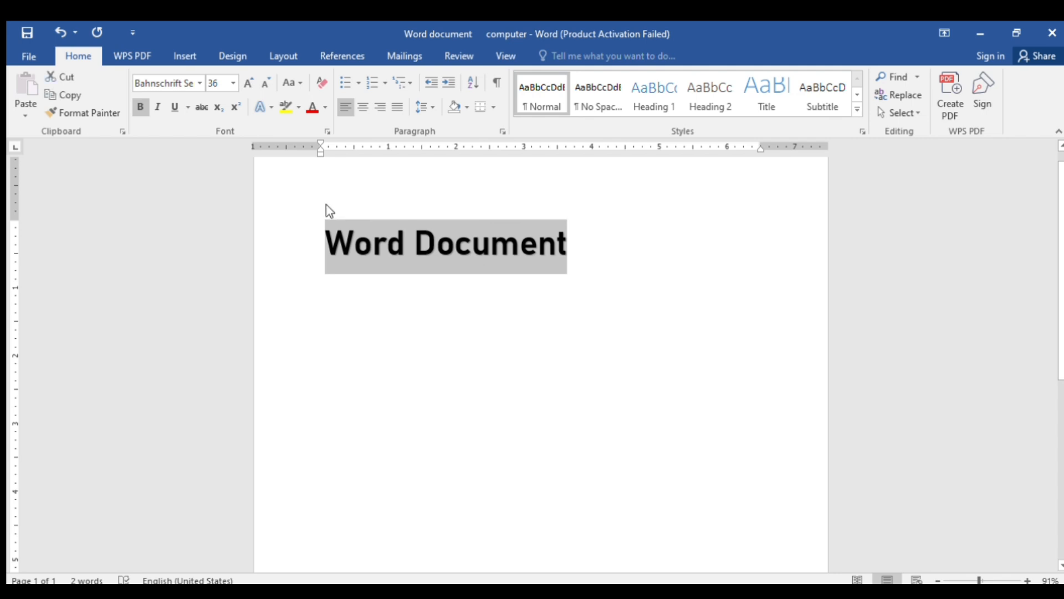
Make the heading italic and struck through with no underline, then start a new line
click(154, 106)
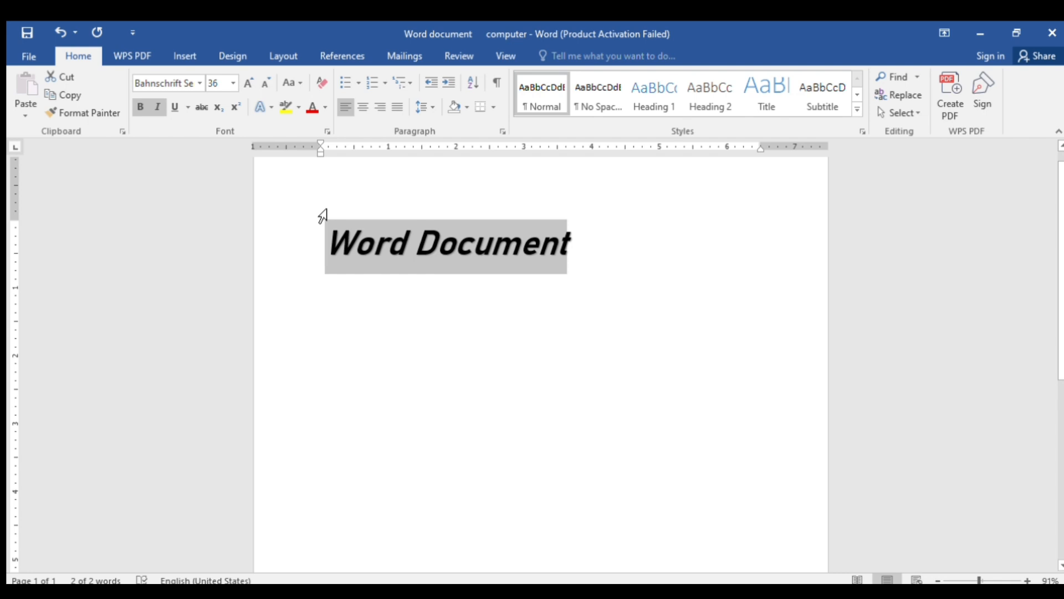
click(173, 108)
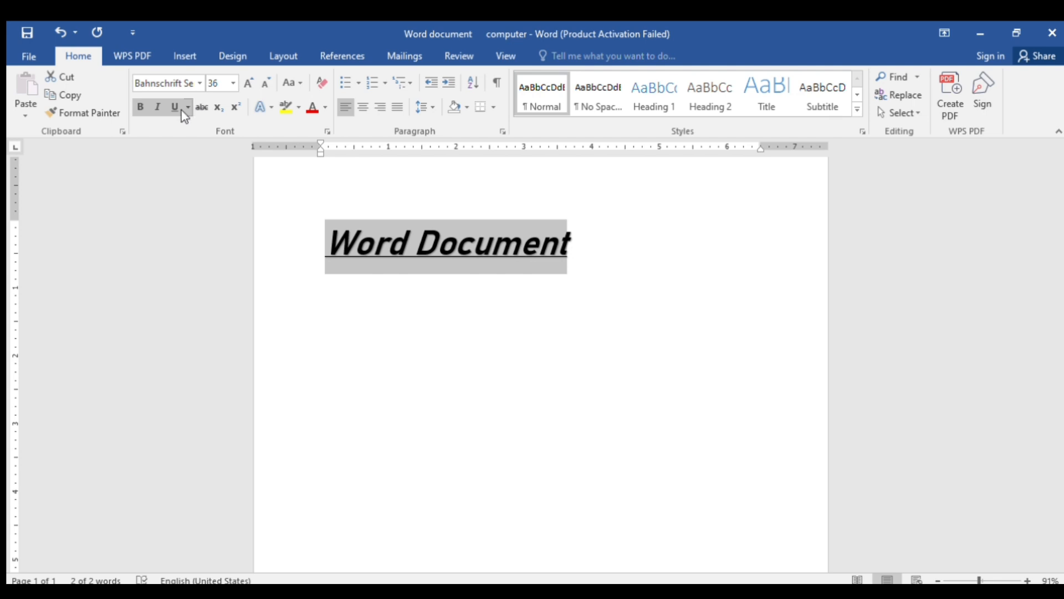
click(173, 109)
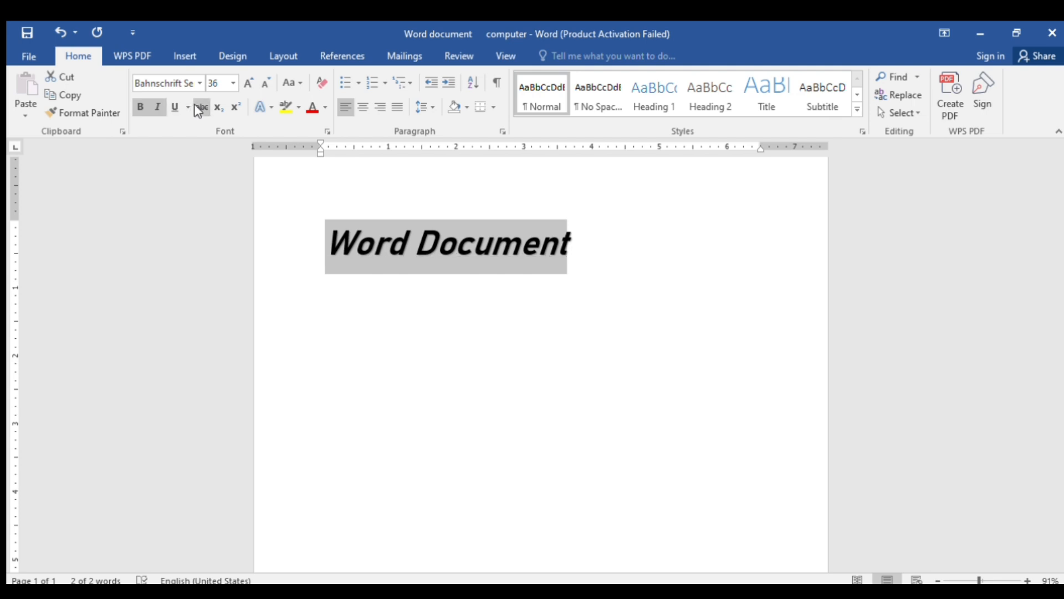
click(198, 111)
click(589, 244)
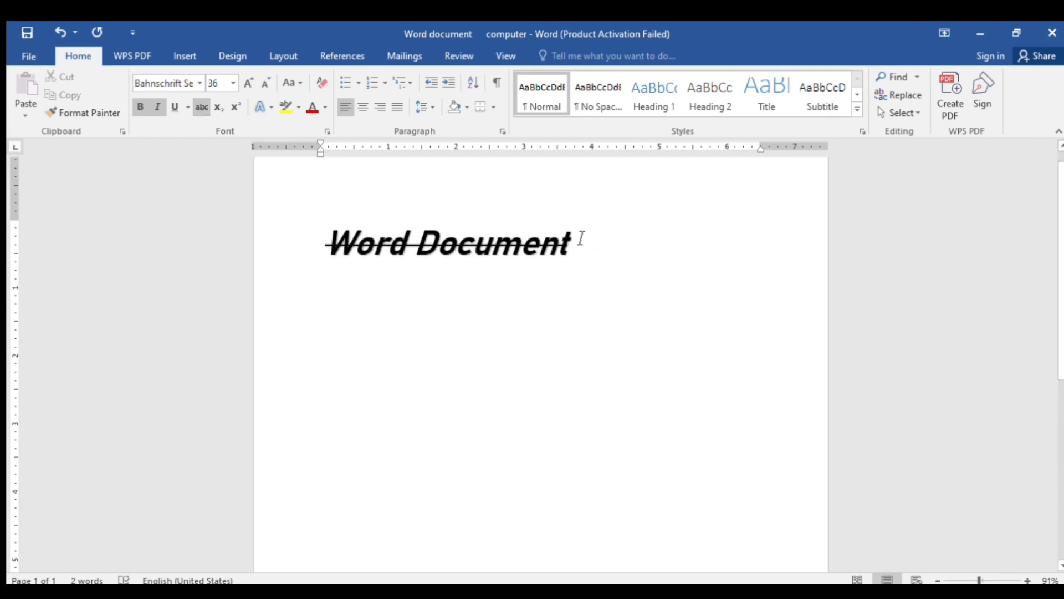
key(Return)
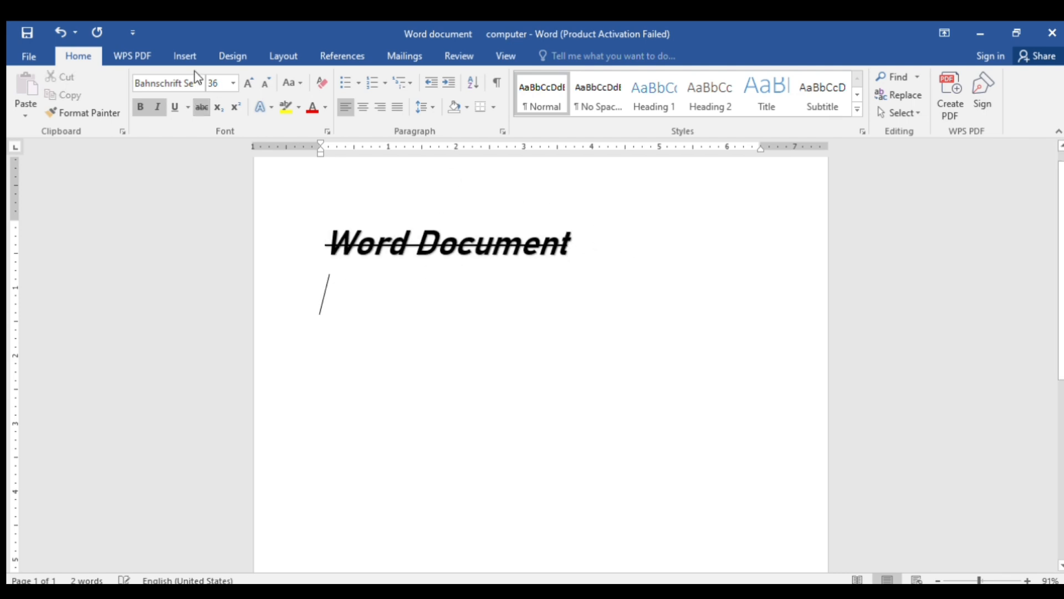
Type 'log' on the second line with italic and strikethrough turned off
click(157, 107)
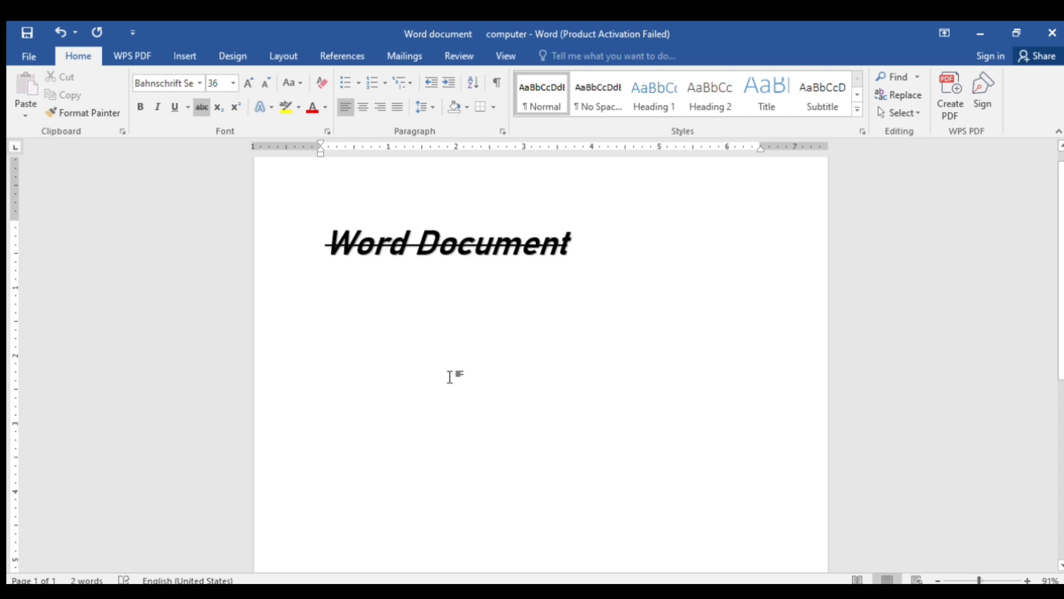
text(tog)
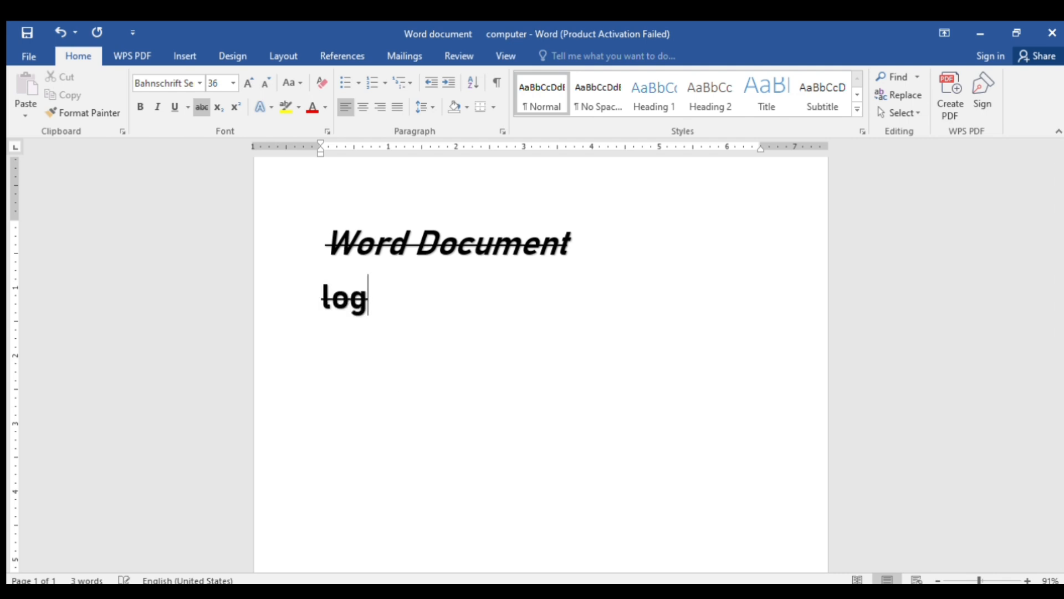
click(199, 106)
key(BackSpace)
key(BackSpace)
key(BackSpace)
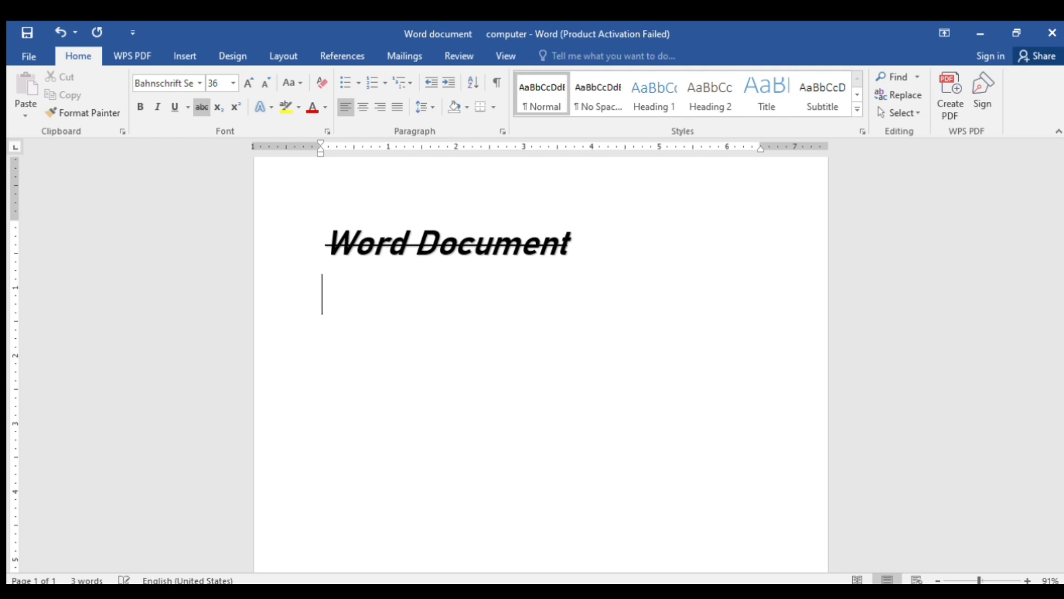
text(to)
click(199, 106)
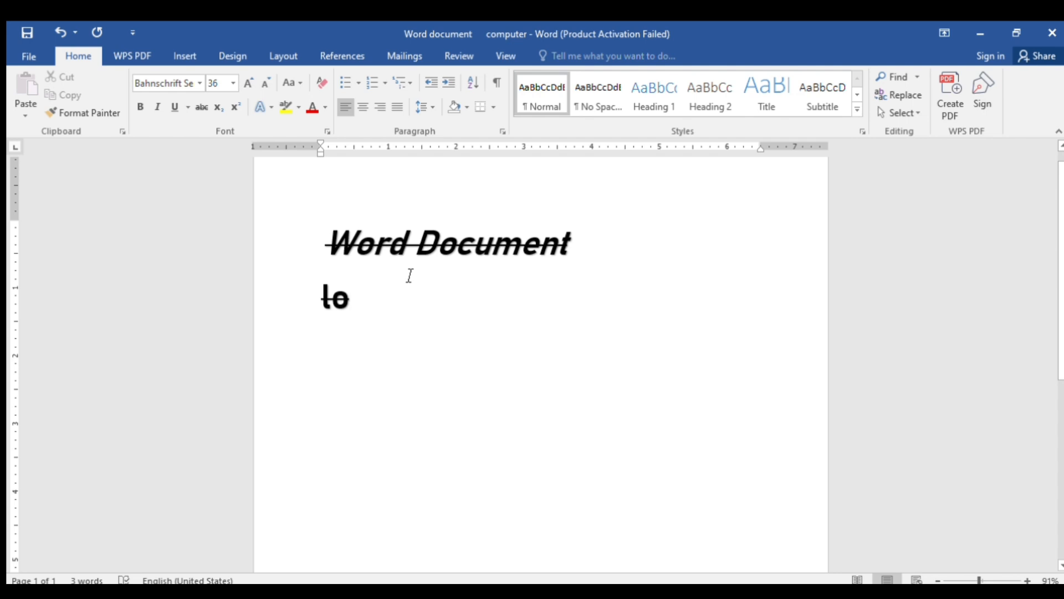
text(g)
key(Left)
key(Left)
key(Right)
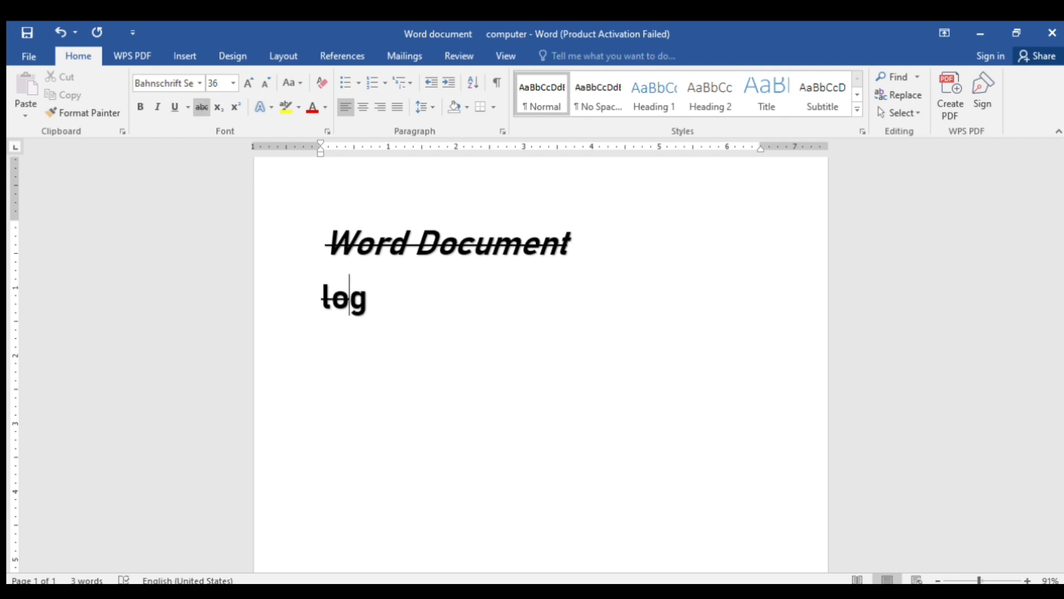
key(BackSpace)
key(BackSpace)
key(Right)
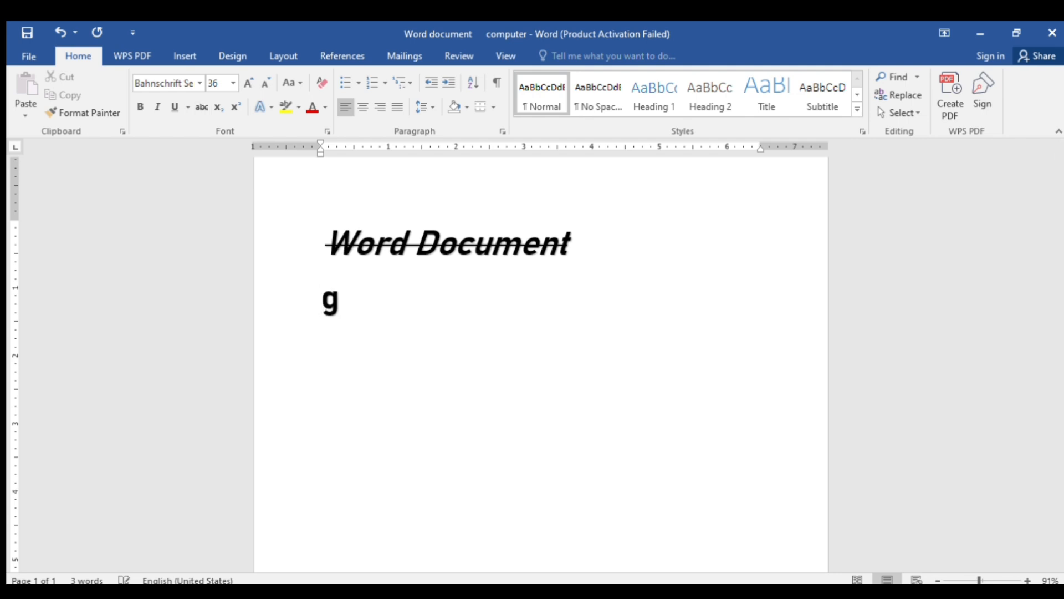
key(Left)
text(lo)
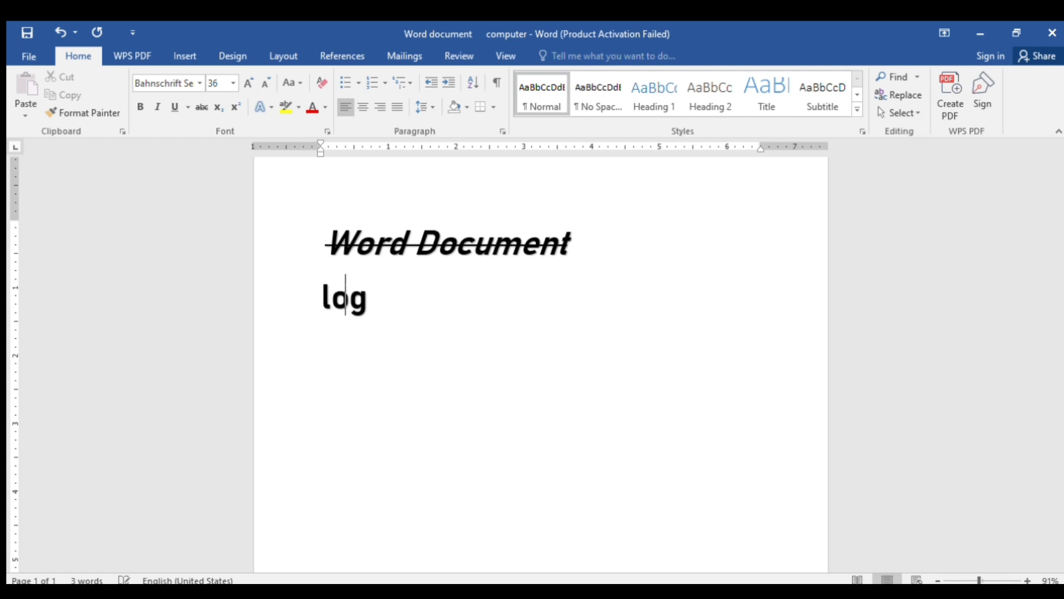
Add parentheses, 10 and a trailing 2 so the line reads (Log10)2
click(387, 299)
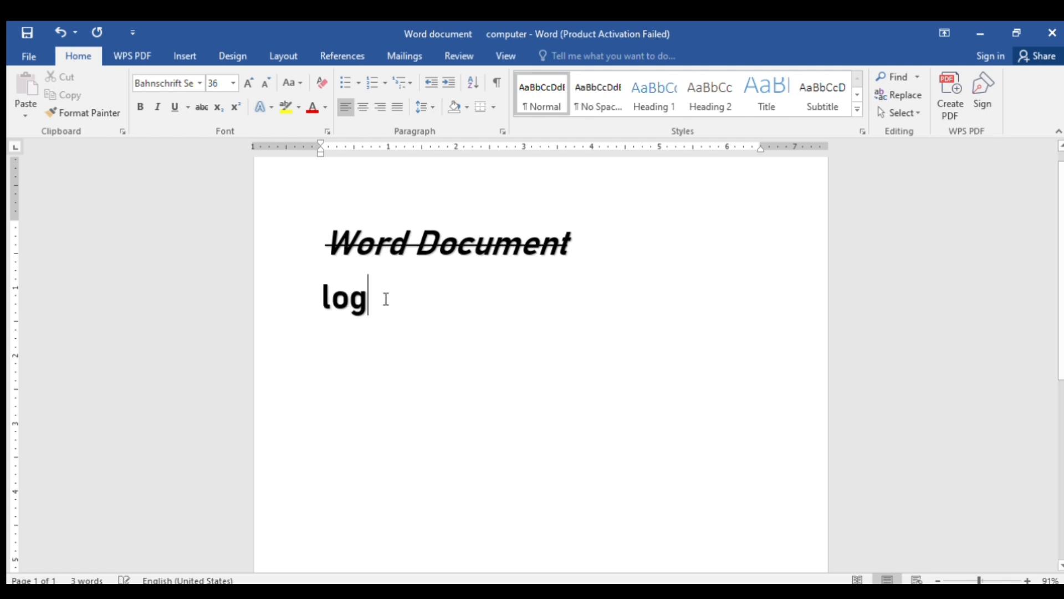
text())
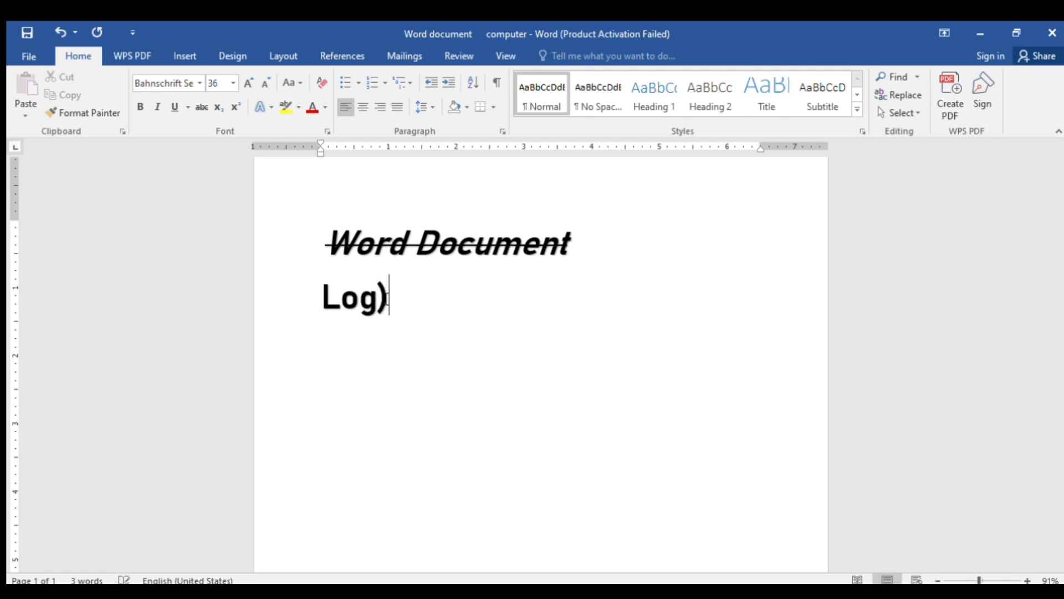
key(Left)
key(Left)
key(Left)
key(Left)
text(()
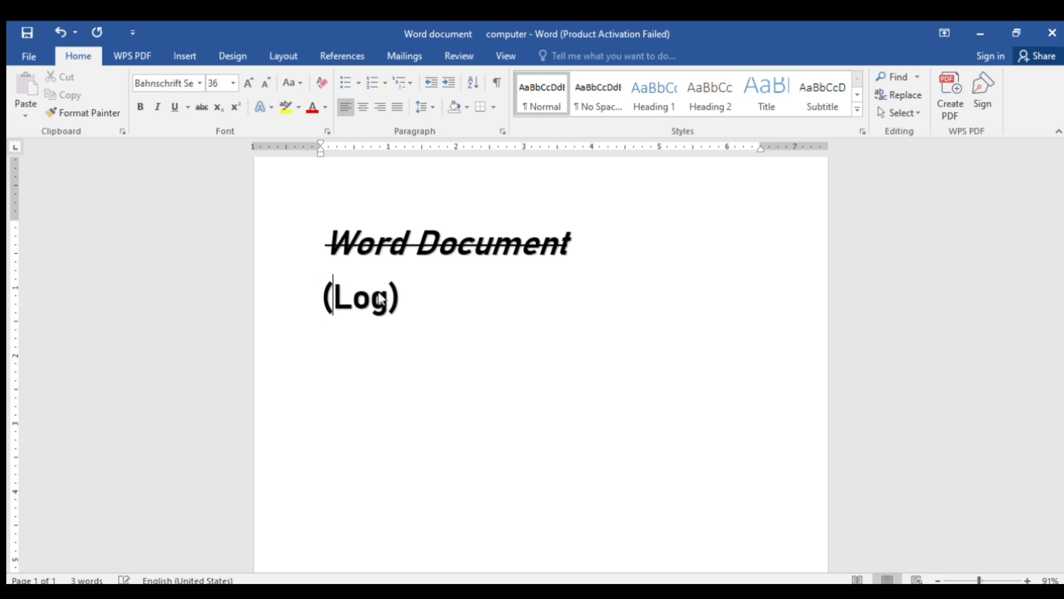
click(420, 304)
click(392, 300)
text(10)
key(Right)
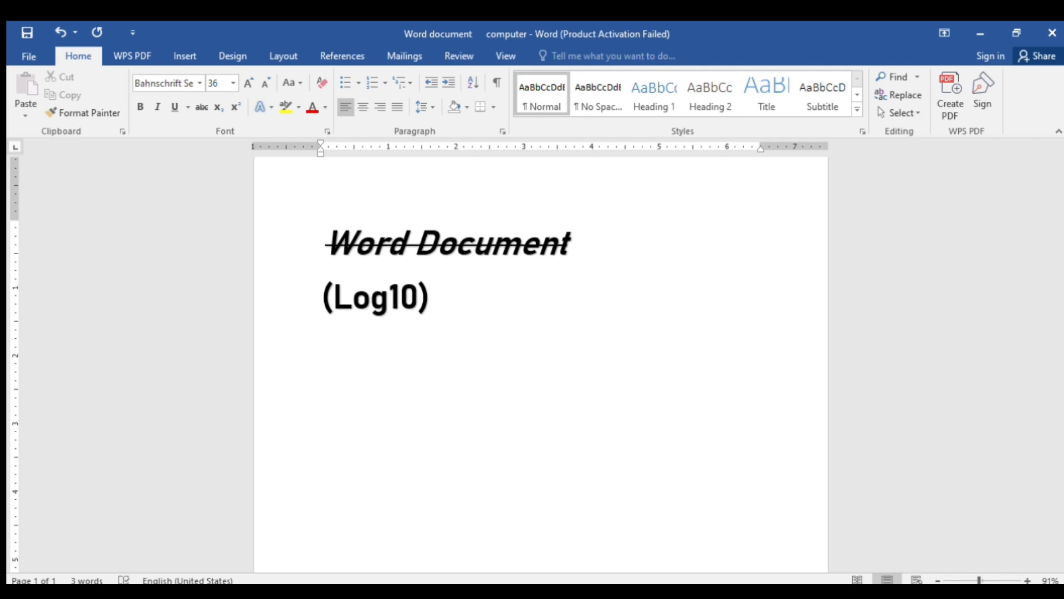
text(2)
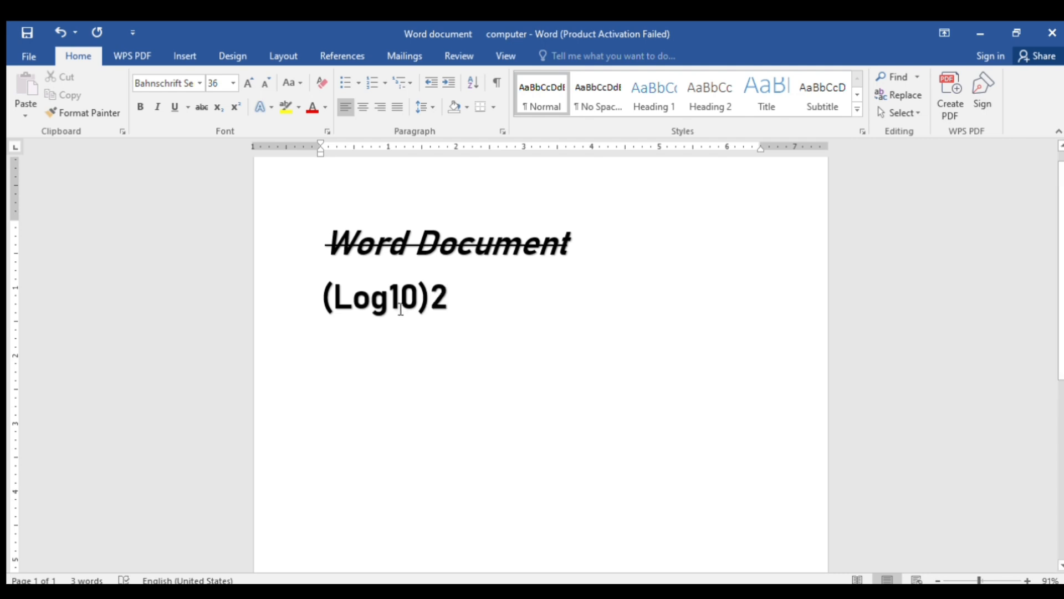
Make the 2 superscript so the line reads (Log10)², then start a new line below
drag(447, 300, 430, 299)
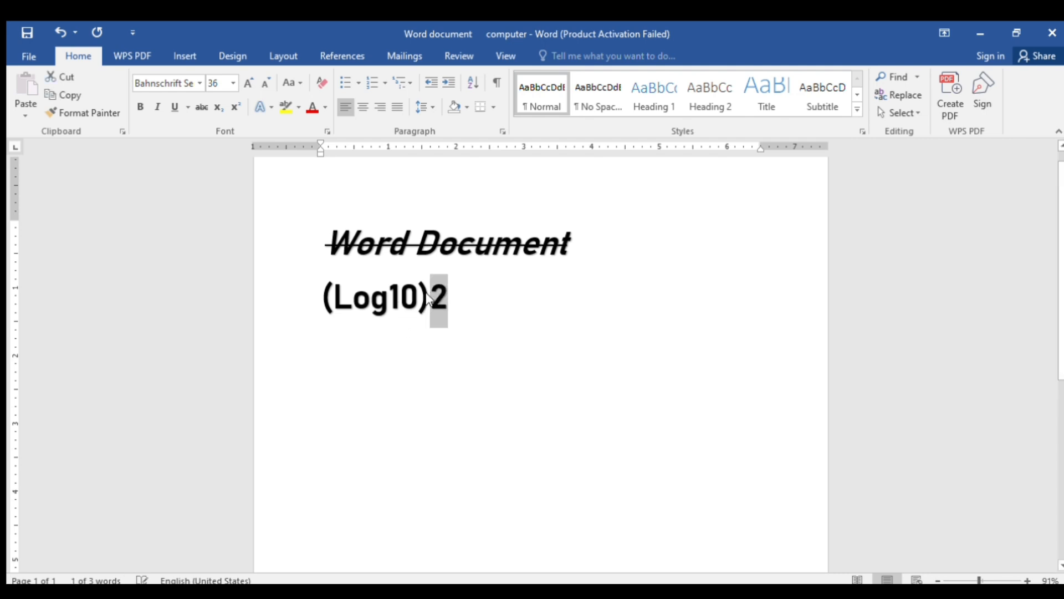
click(215, 108)
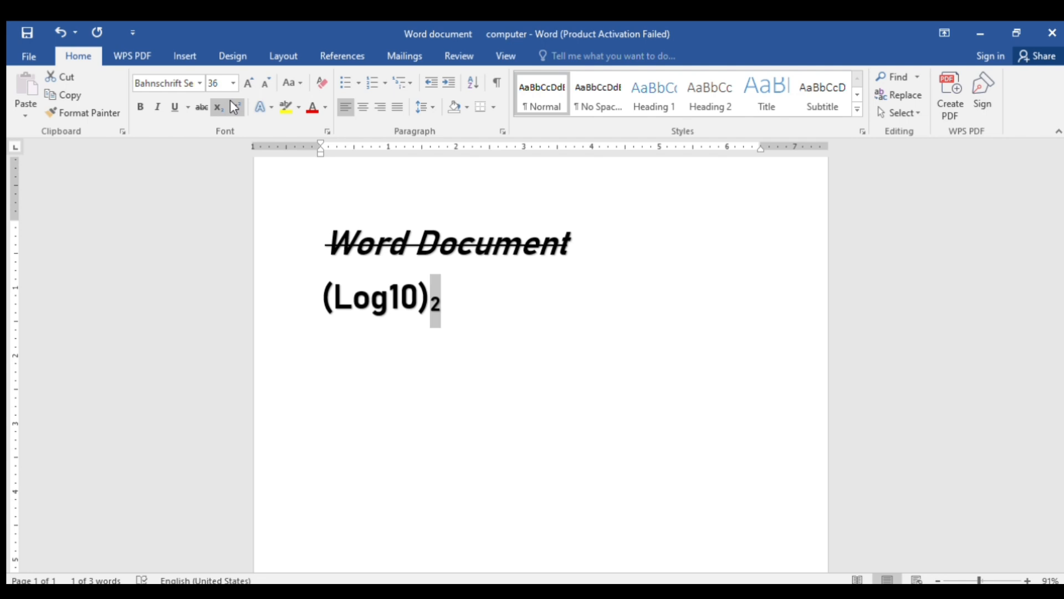
click(234, 107)
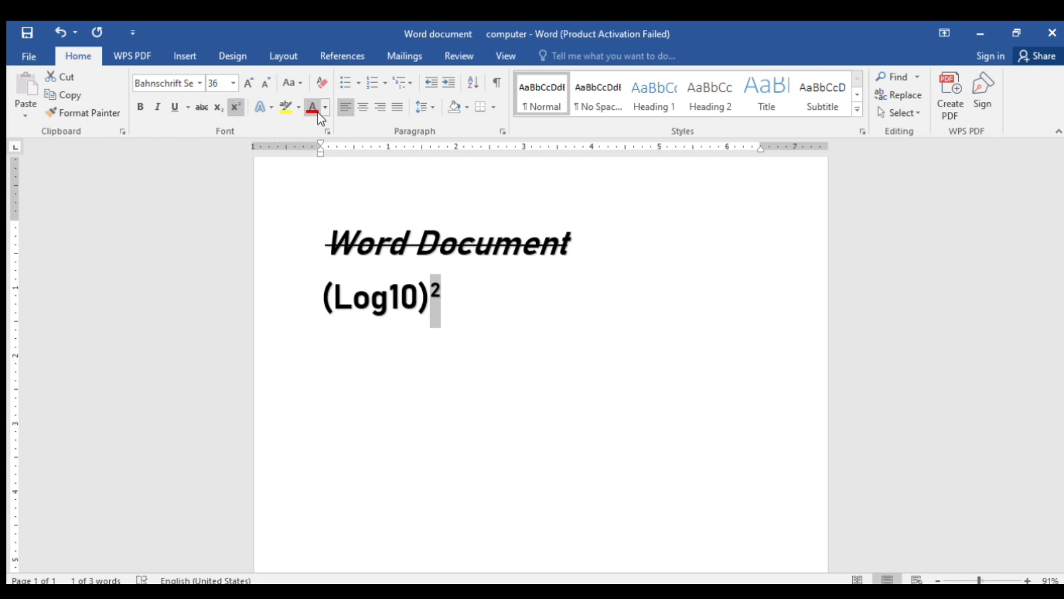
click(414, 316)
click(461, 309)
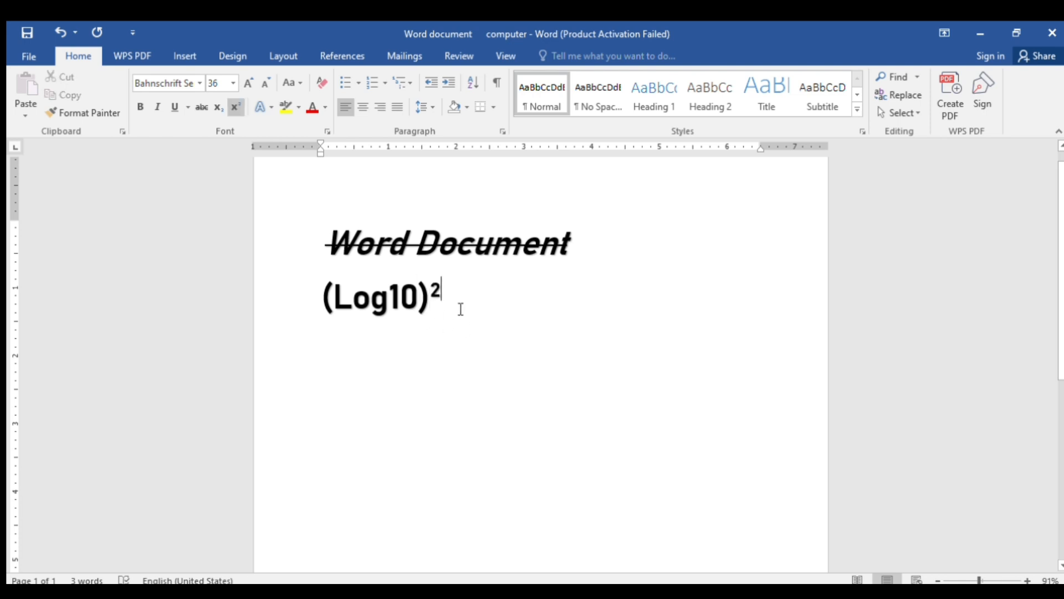
key(Return)
Type 'computer' and make it purple text with a turquoise highlight
text(co)
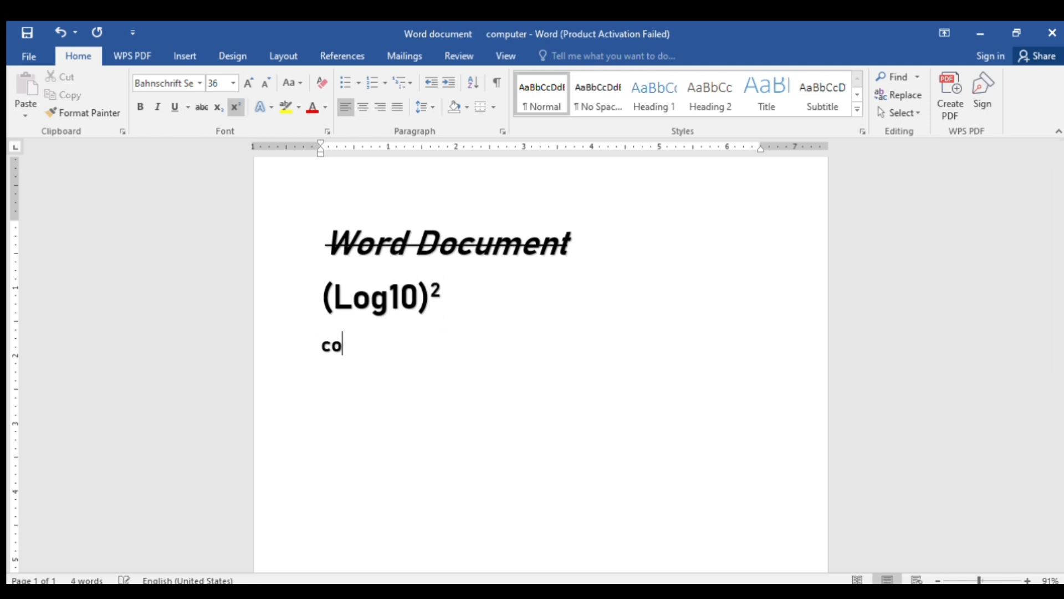
text(mputer)
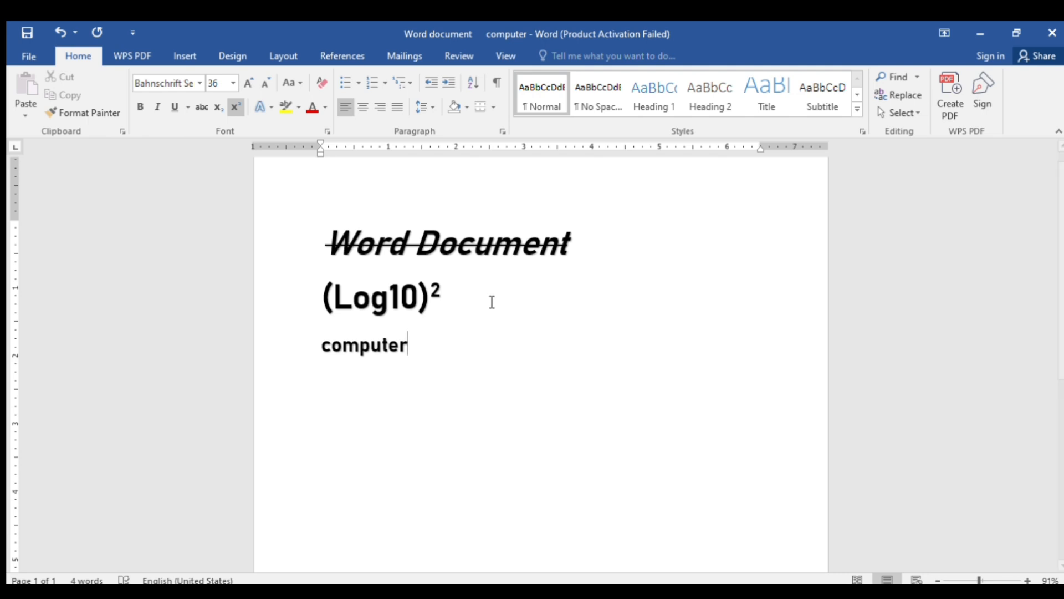
drag(418, 349, 314, 336)
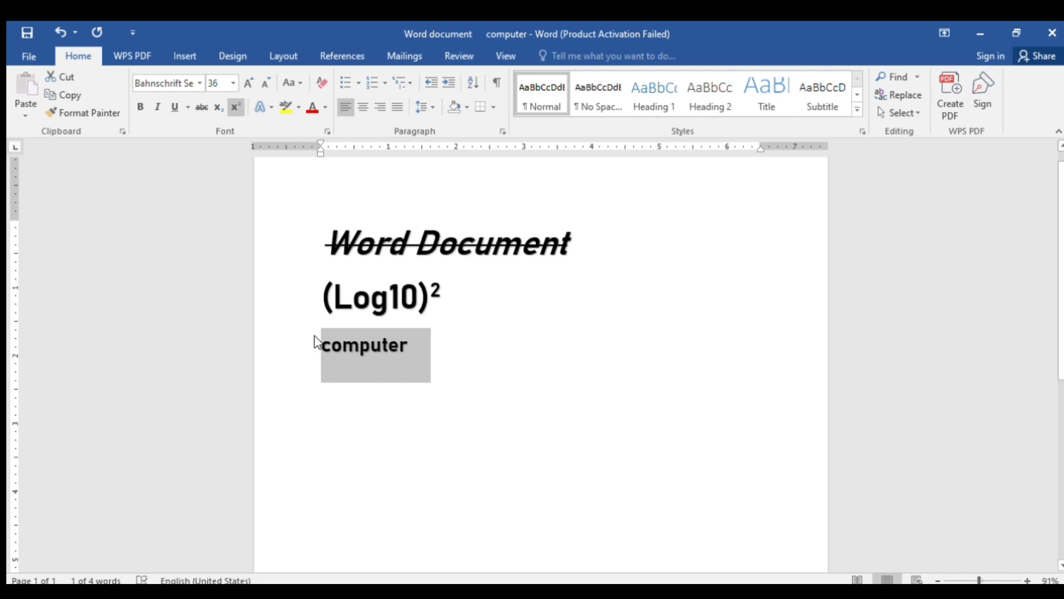
click(320, 107)
click(358, 210)
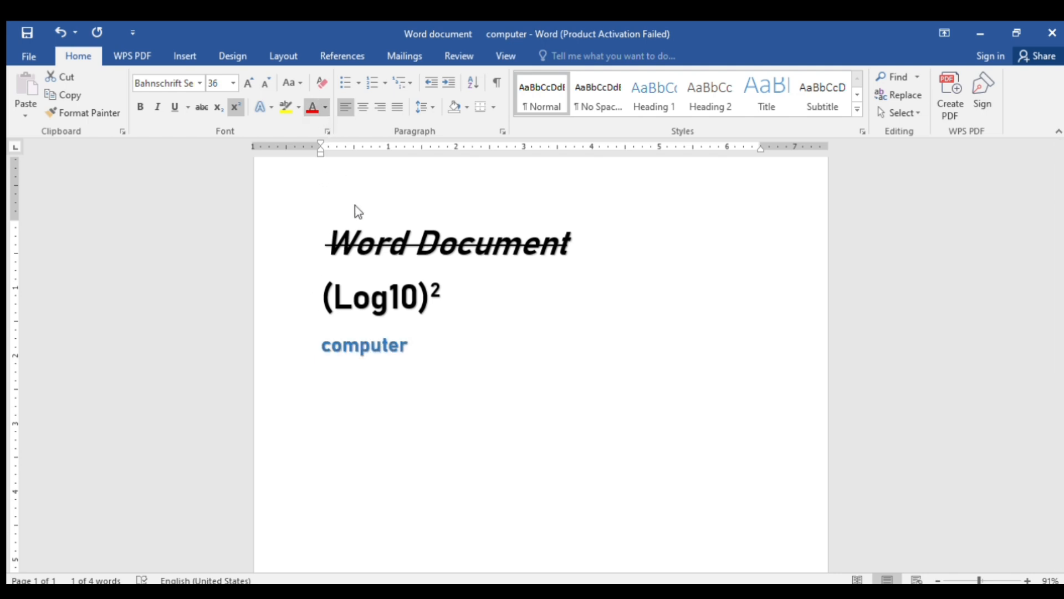
click(424, 243)
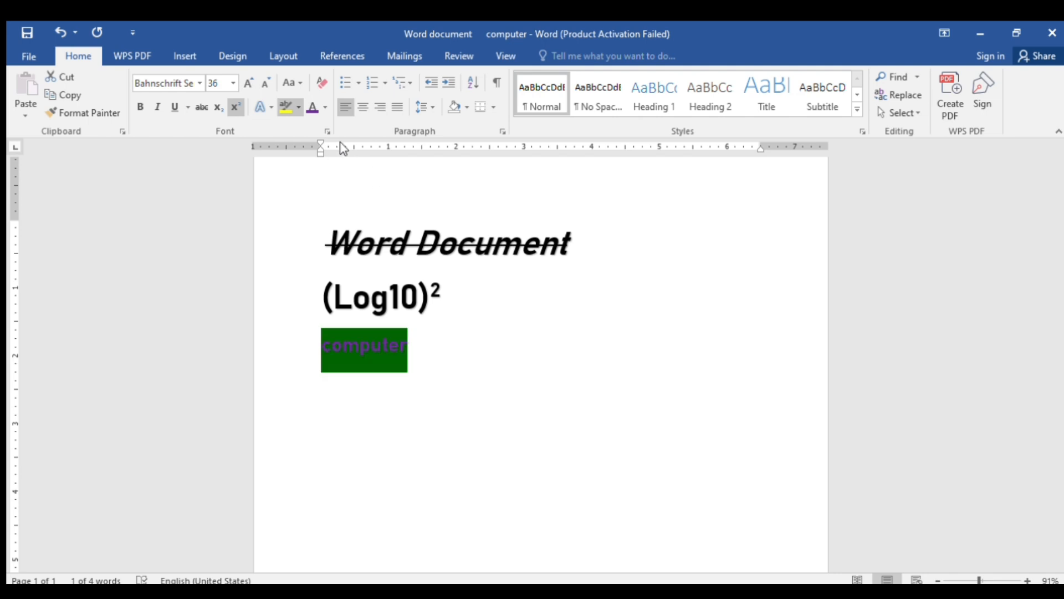
click(329, 131)
click(465, 343)
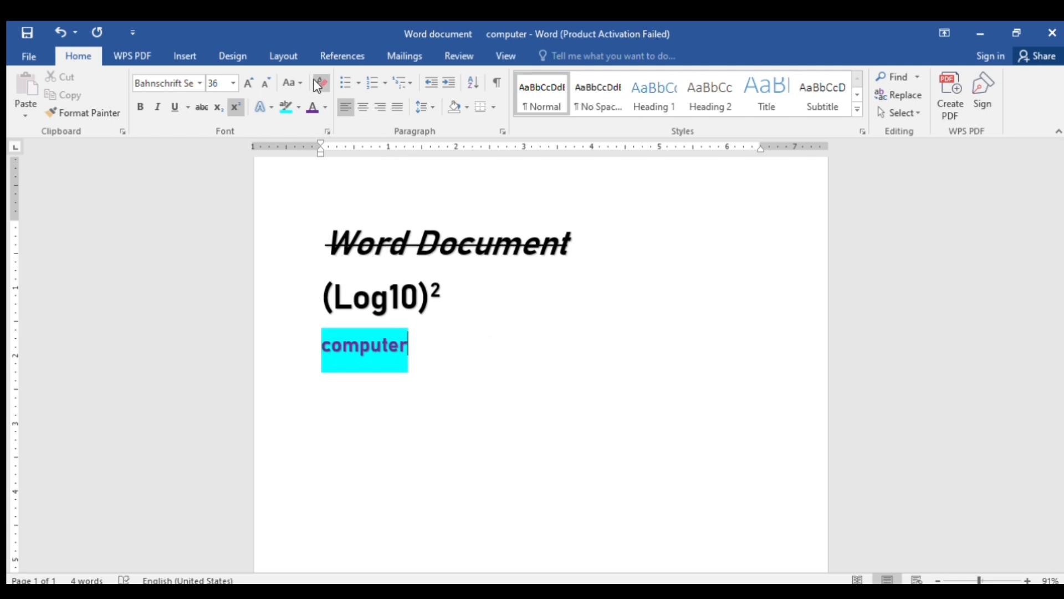
Clear all formatting from the heading word 'Word' and enlarge it to plain Calibri size 26
double_click(405, 249)
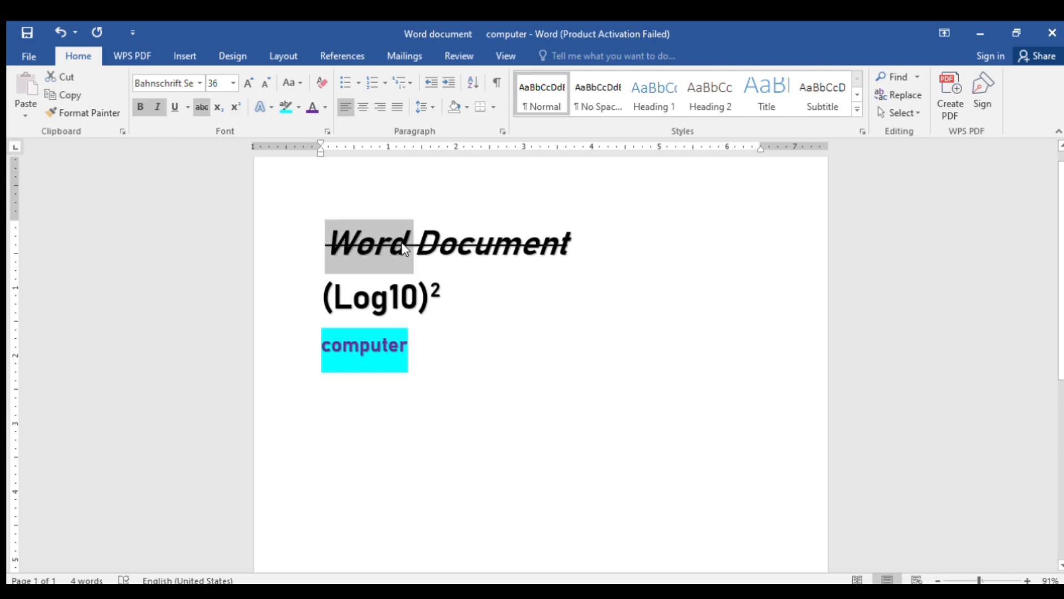
click(319, 85)
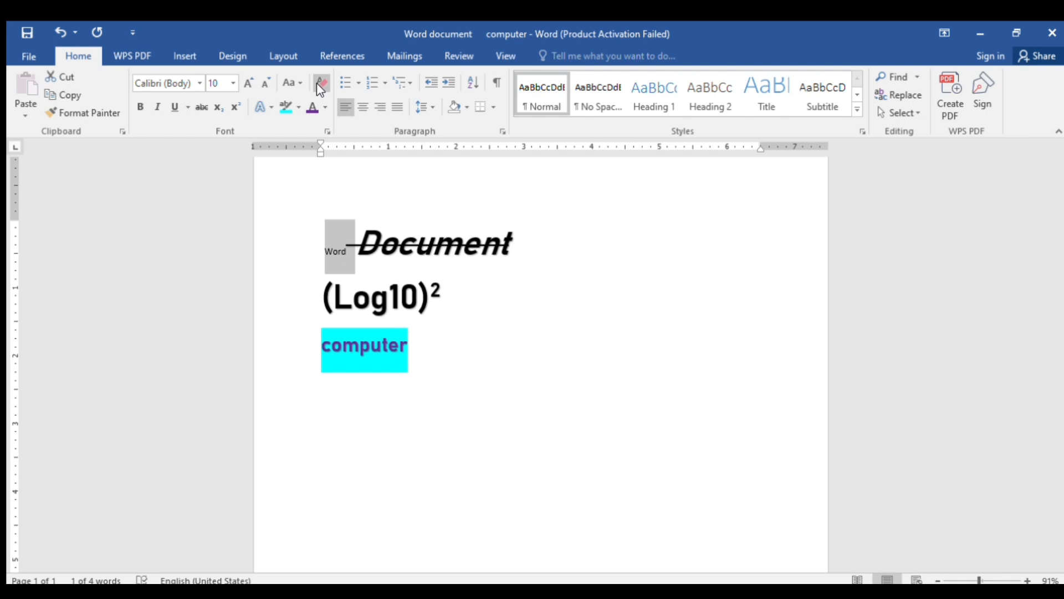
click(246, 83)
click(244, 84)
click(244, 83)
click(244, 84)
click(244, 84)
click(244, 83)
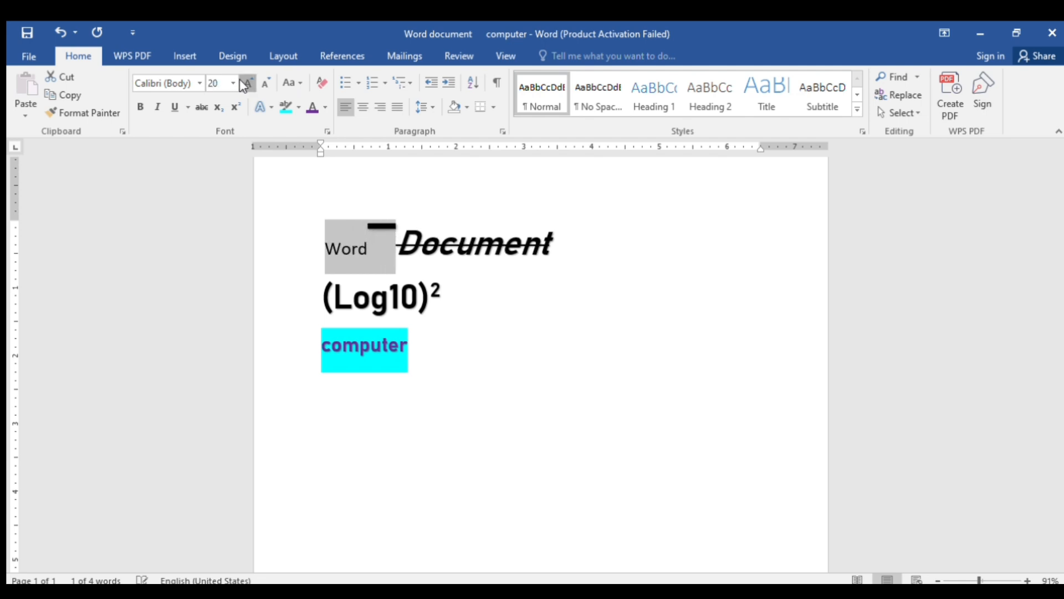
click(244, 83)
click(244, 84)
click(244, 83)
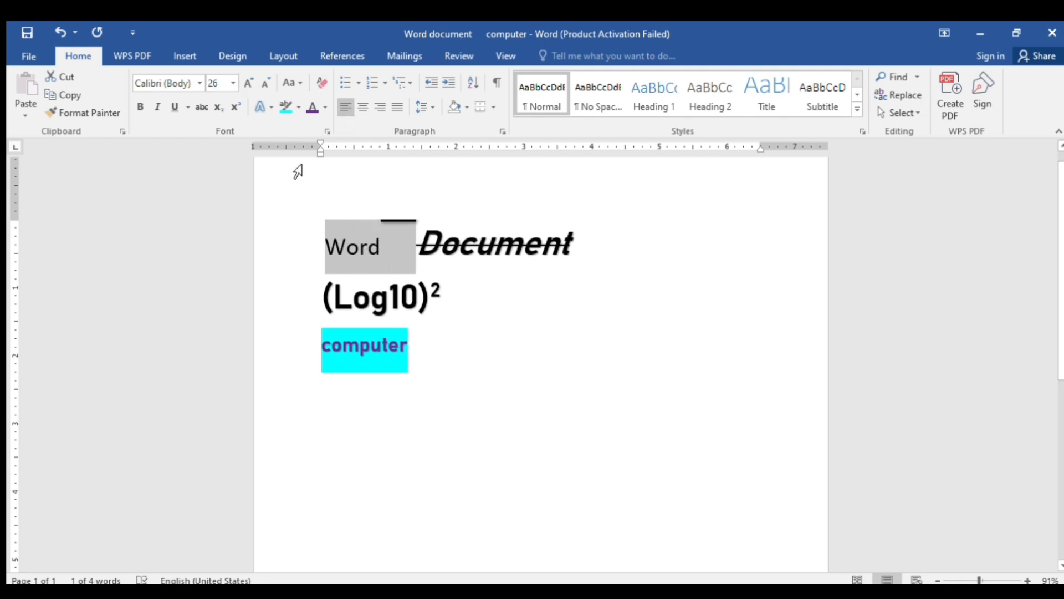
click(435, 347)
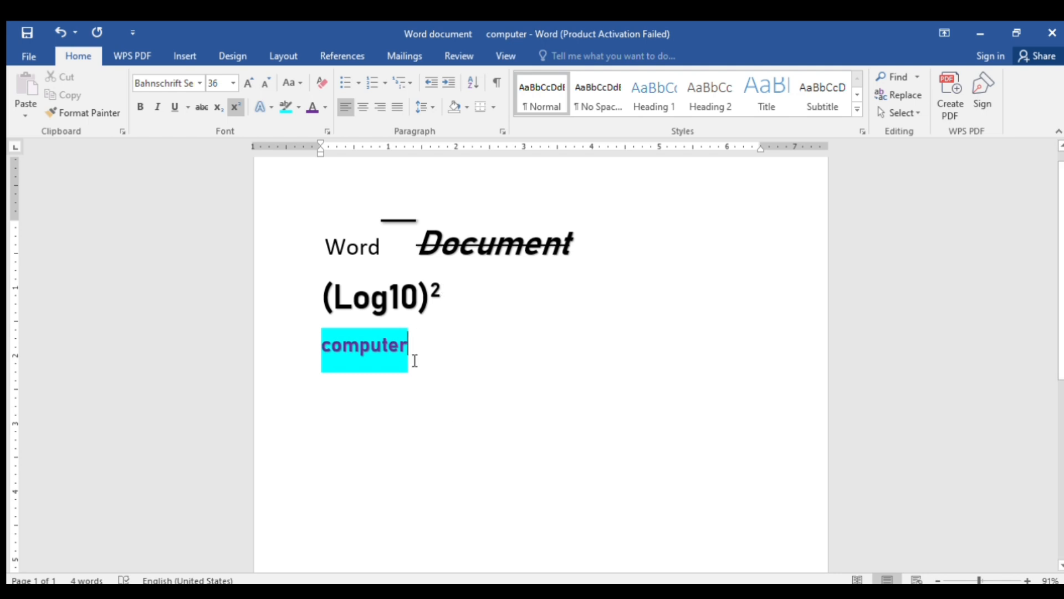
Type 'computer is an electronic device it has input unit', then 'output unit and control processing unit' on the next line
key(Return)
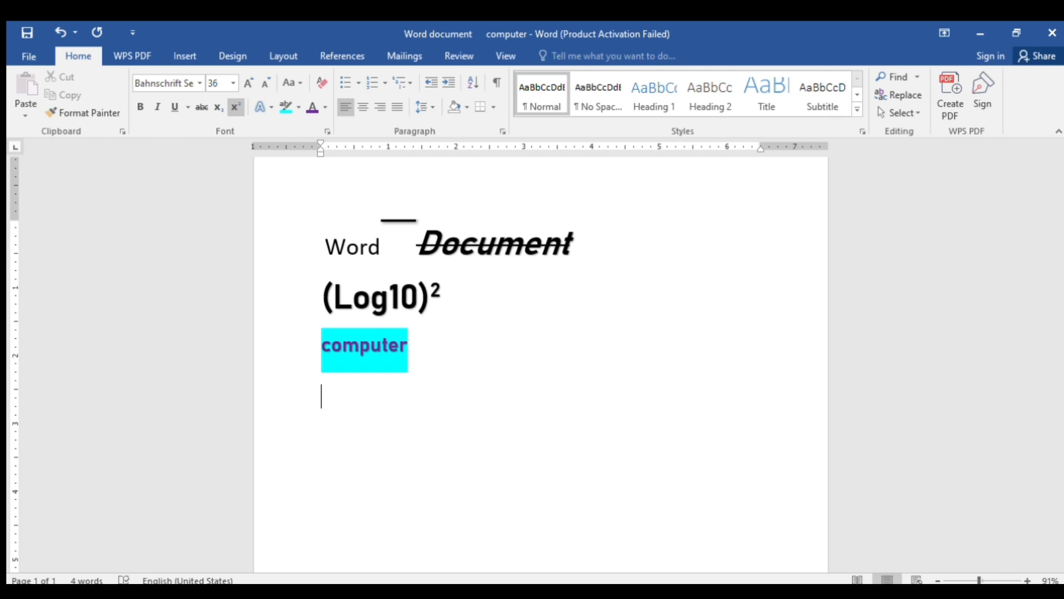
text(comput)
text(er)
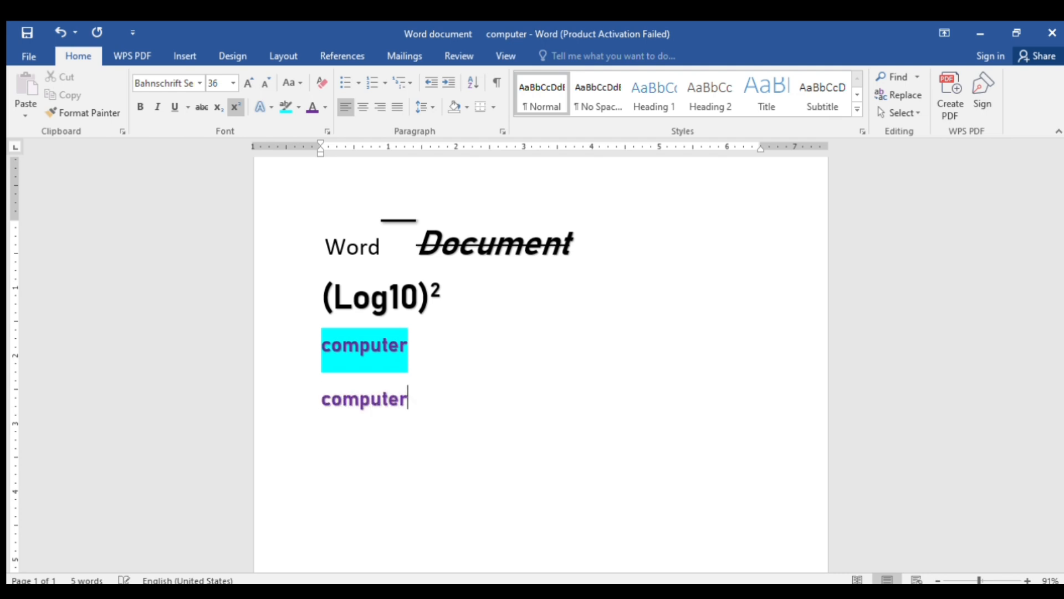
text( is an e)
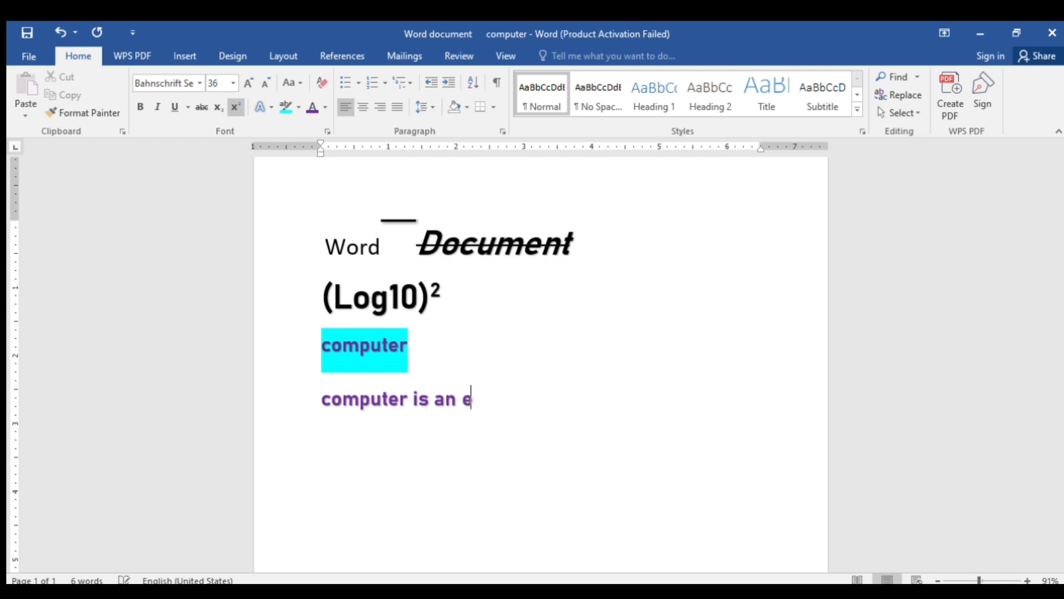
text(lectron)
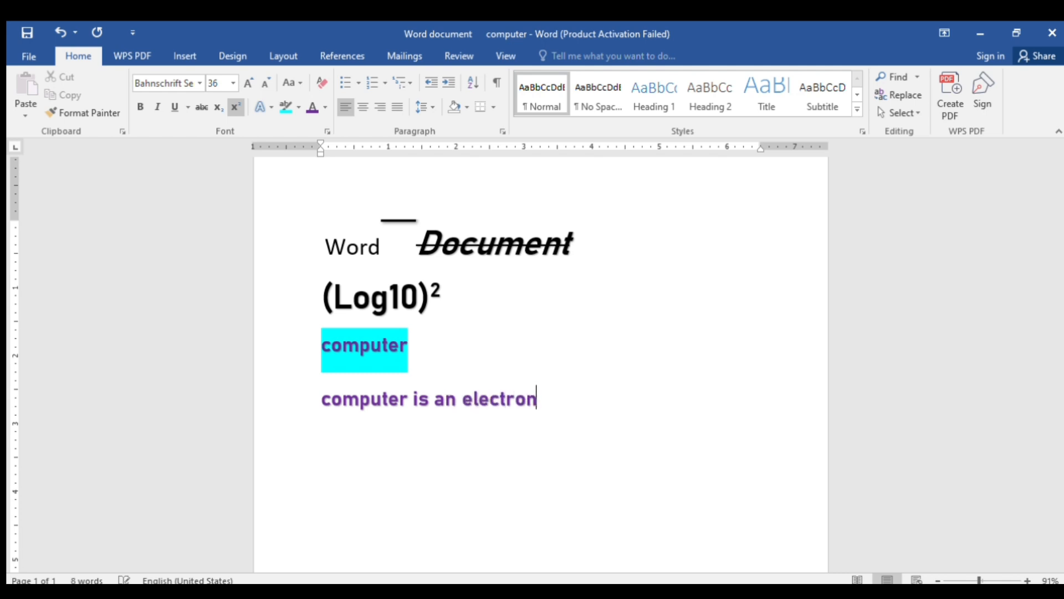
text(ic device)
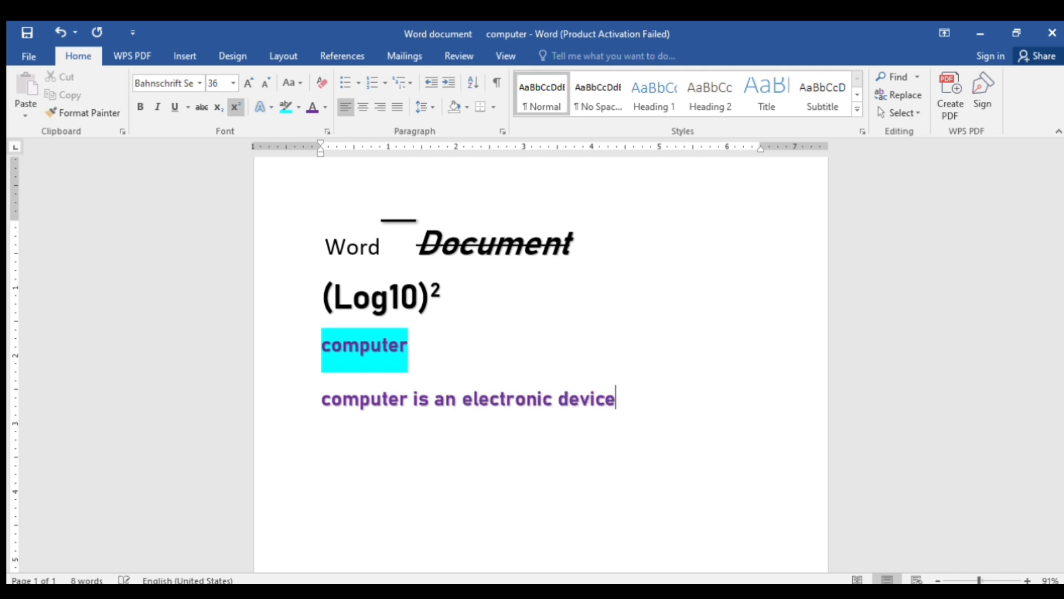
text( it has )
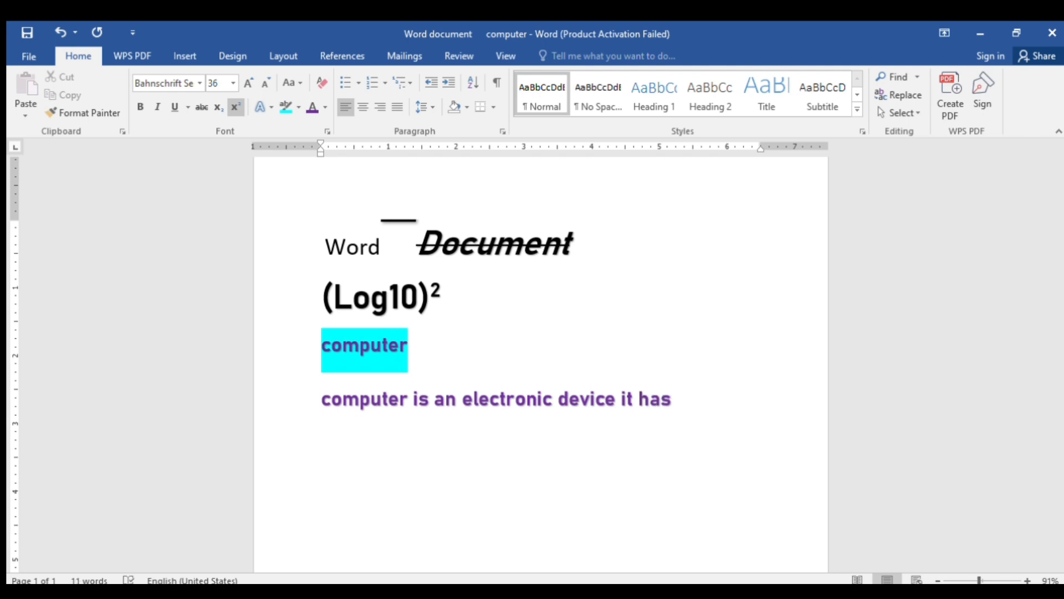
text(input unit)
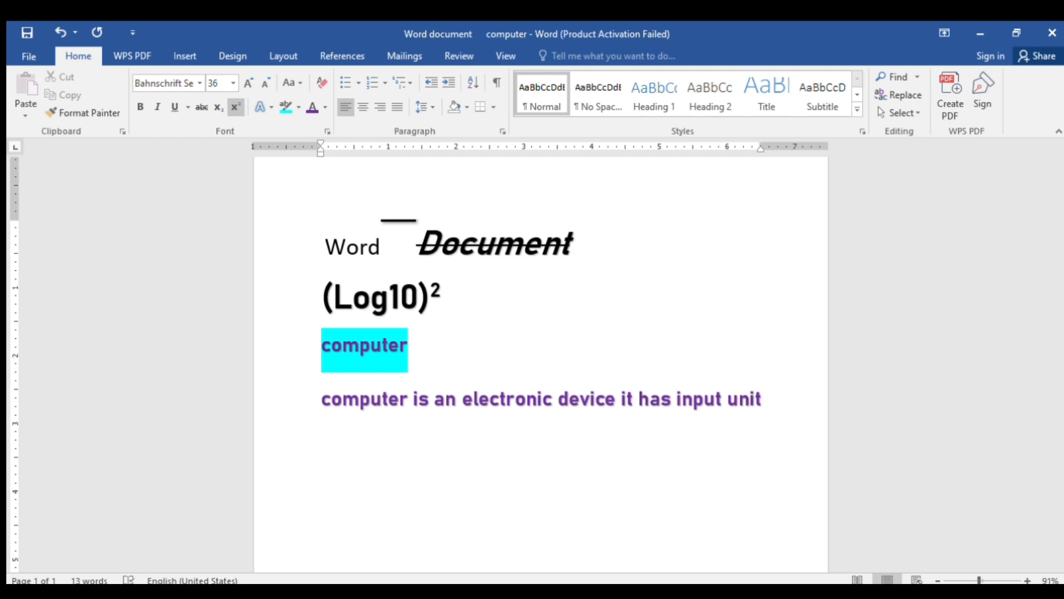
key(Return)
text(out)
key(BackSpace)
text(put )
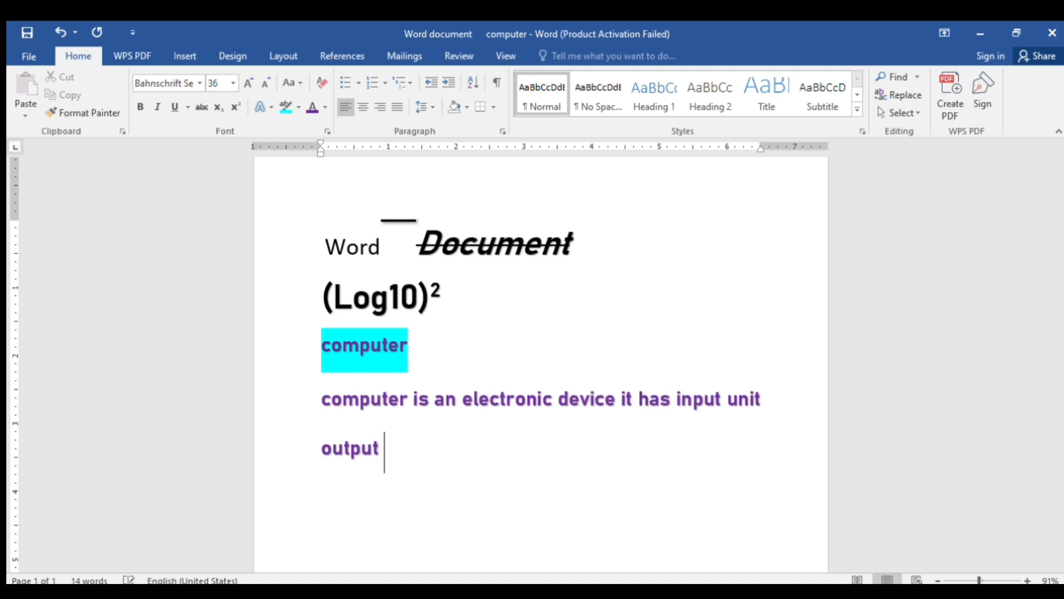
text(unit and)
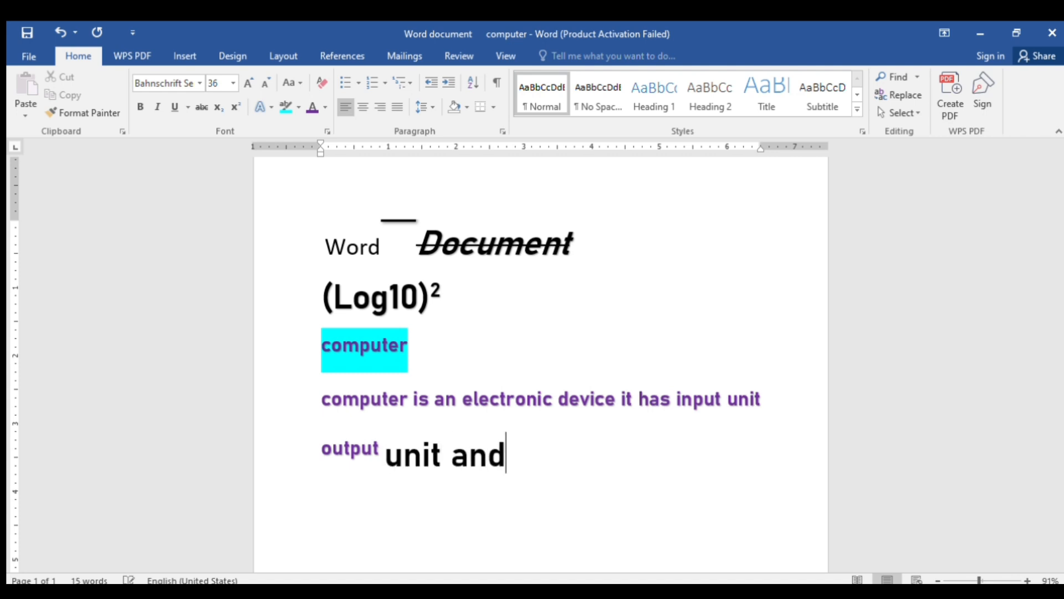
text( contro)
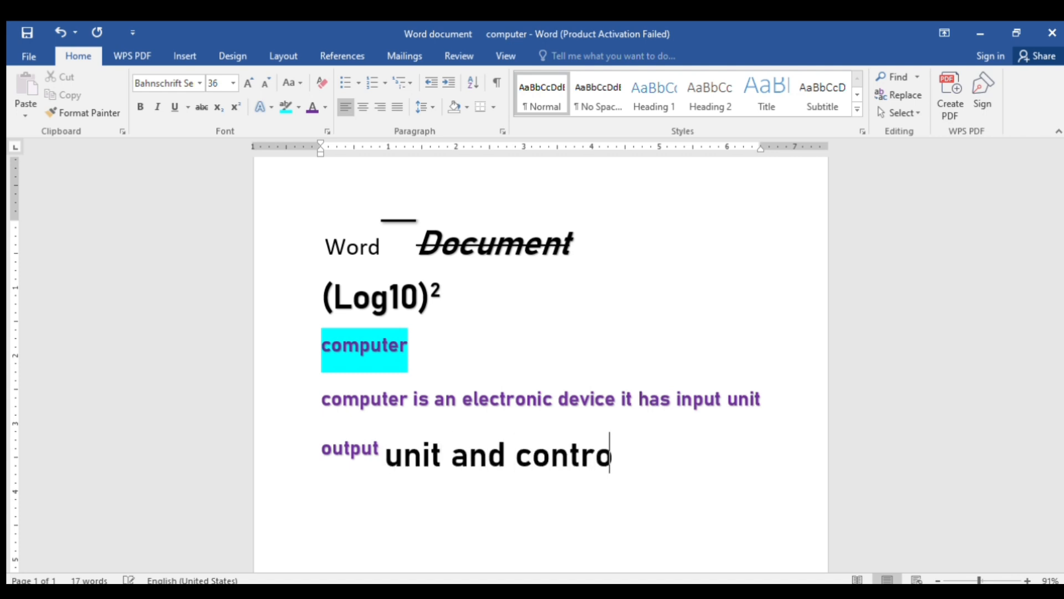
text(l proces)
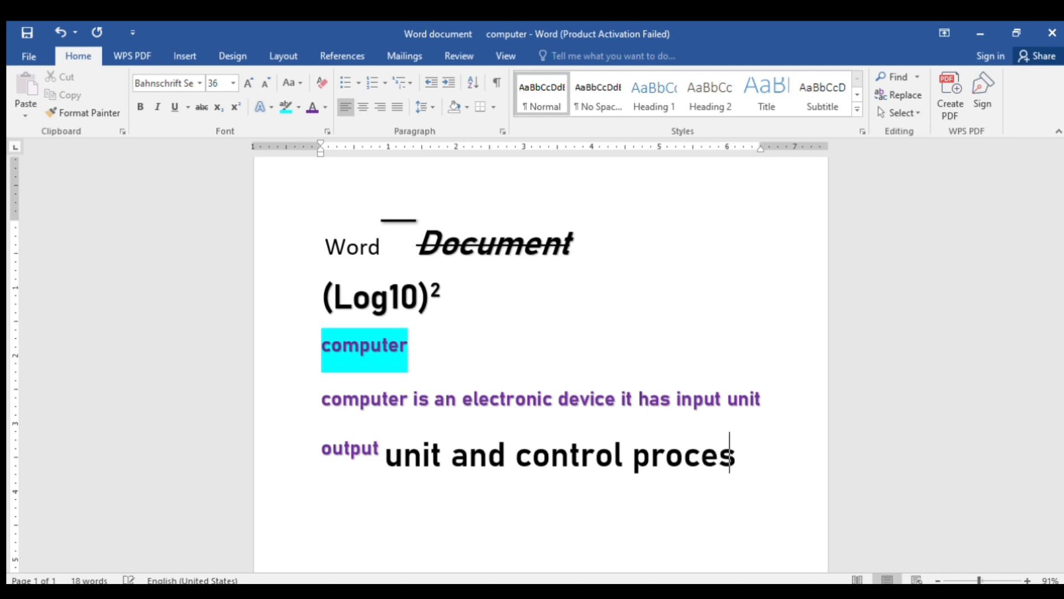
text(sing u)
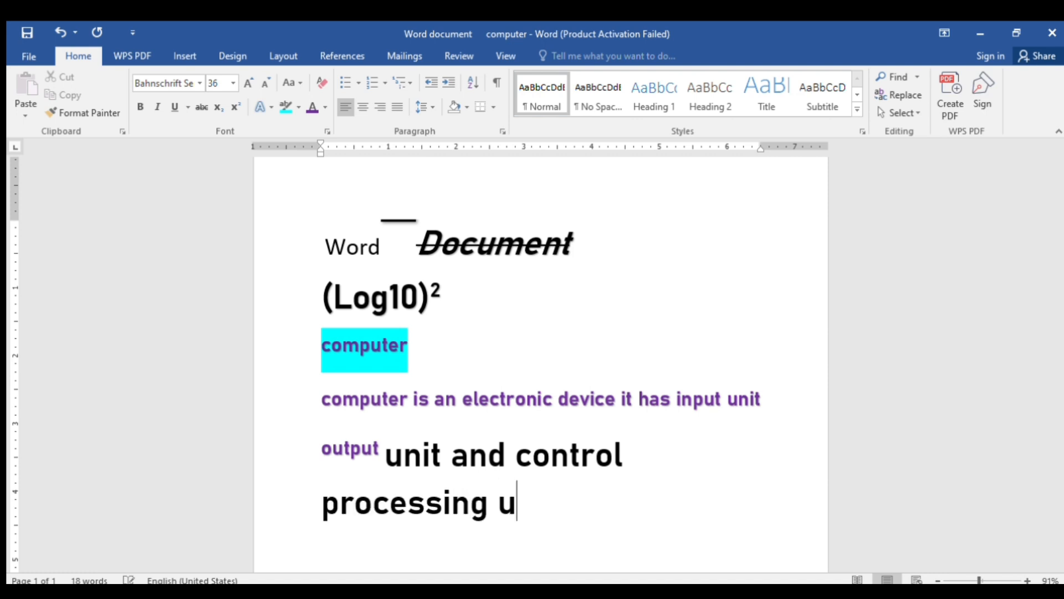
text(nit)
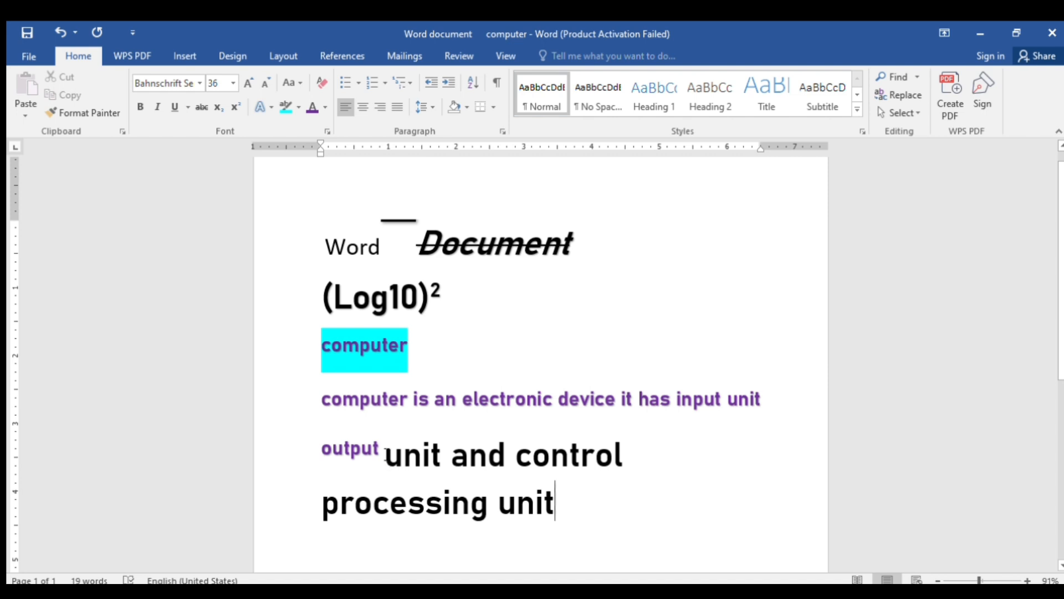
Make the line 'unit and control processing unit' purple at 24 pt
drag(385, 456, 539, 486)
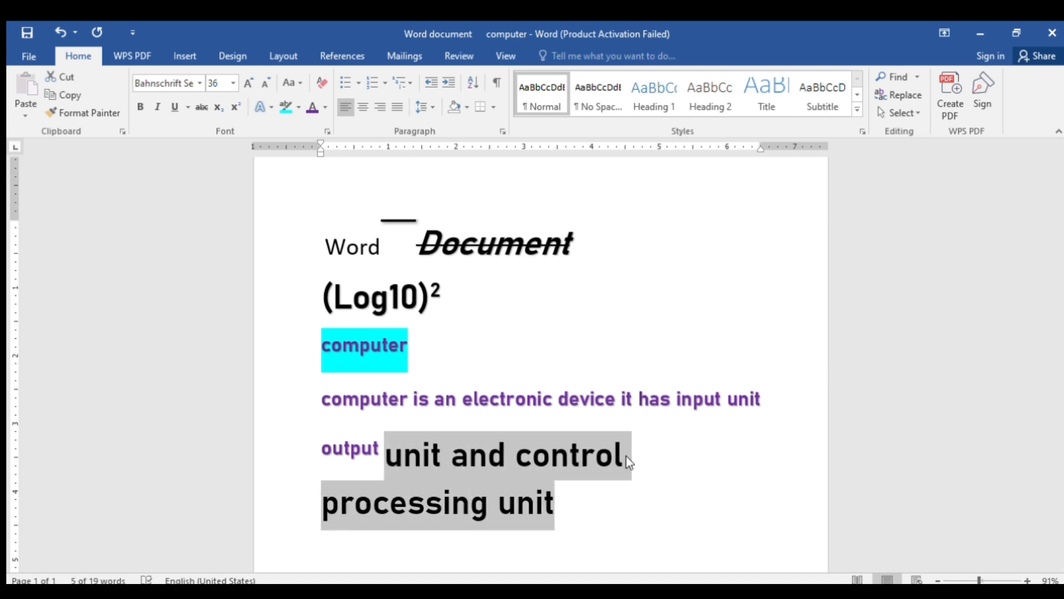
click(640, 463)
click(748, 406)
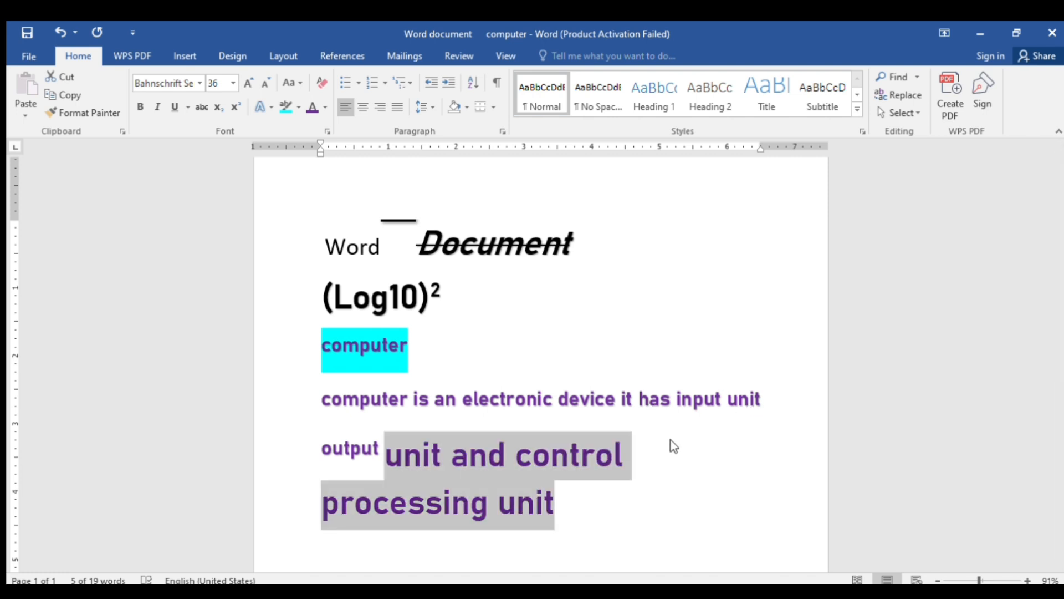
key(ctrl+shift+comma)
key(ctrl+shift+comma)
key(ctrl+shift+comma)
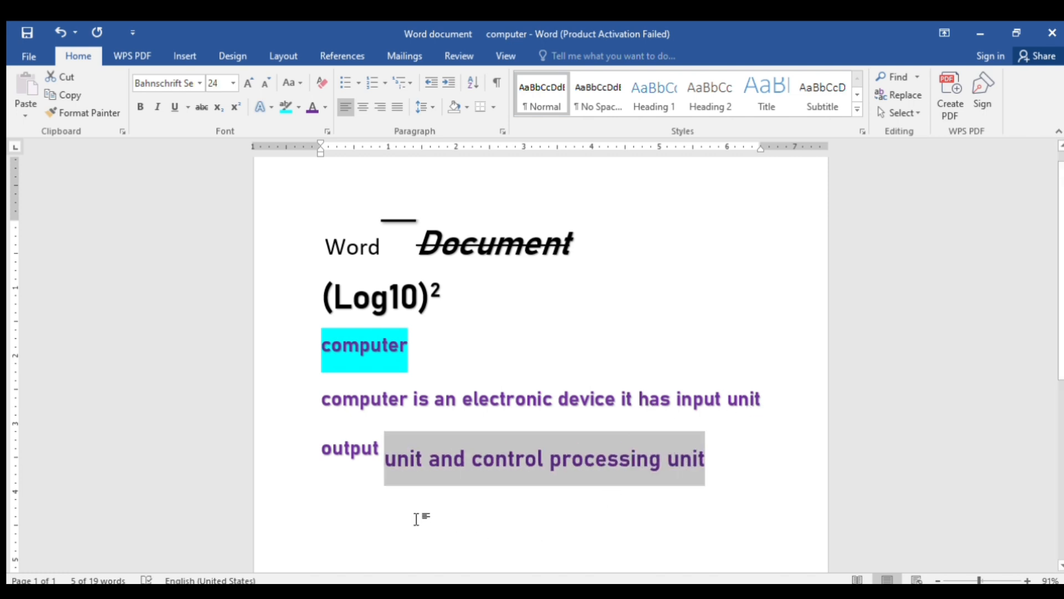
click(416, 518)
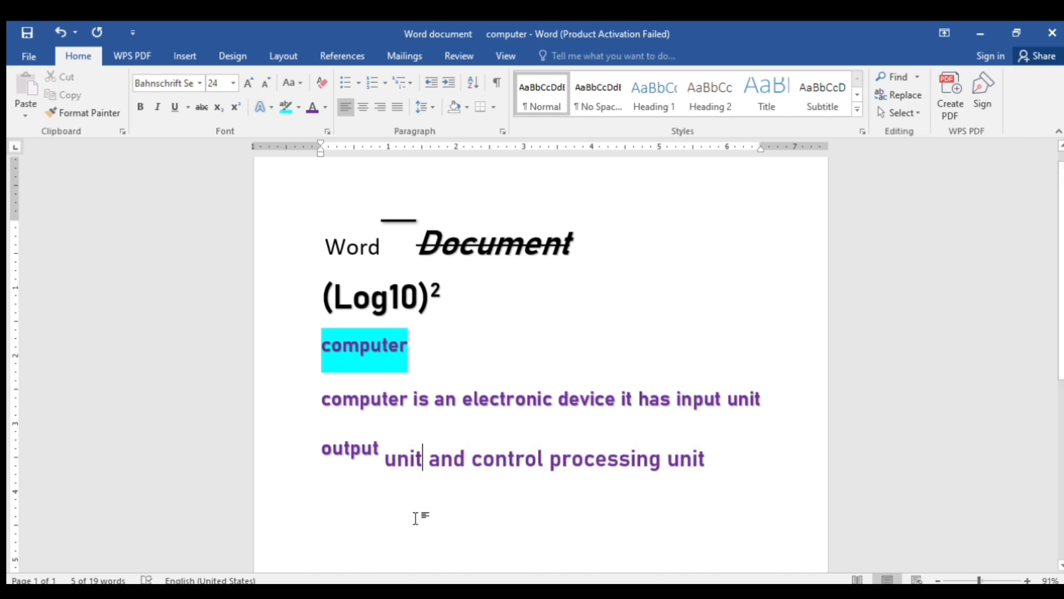
Delete the stray 'output' and turn off superscript on the raised 'unit'
click(386, 458)
key(BackSpace)
key(BackSpace)
key(BackSpace)
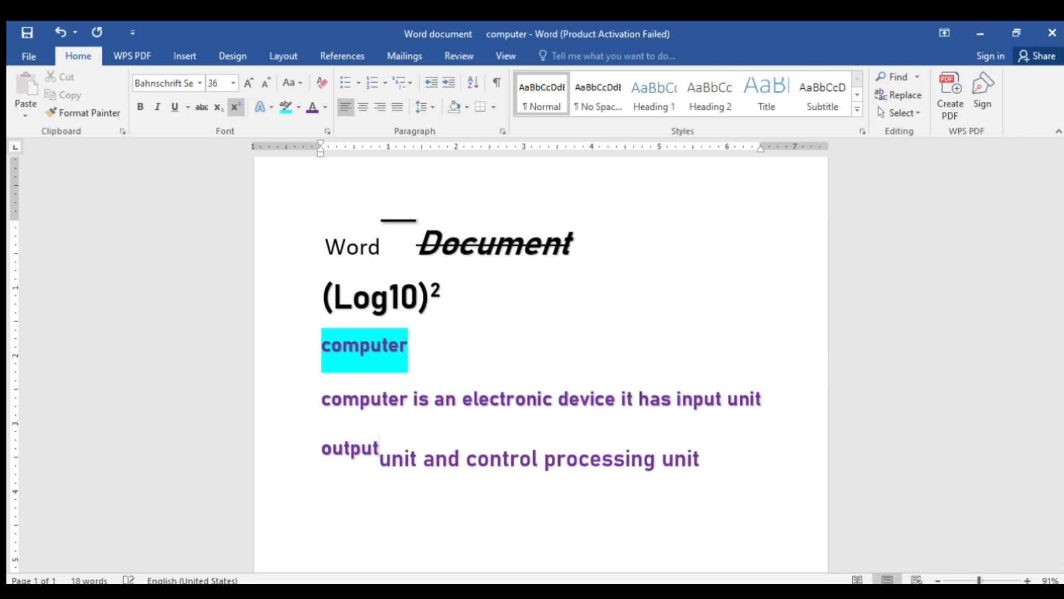
key(BackSpace)
key(BackSpace)
key(BackSpace)
key(BackSpace)
key(BackSpace)
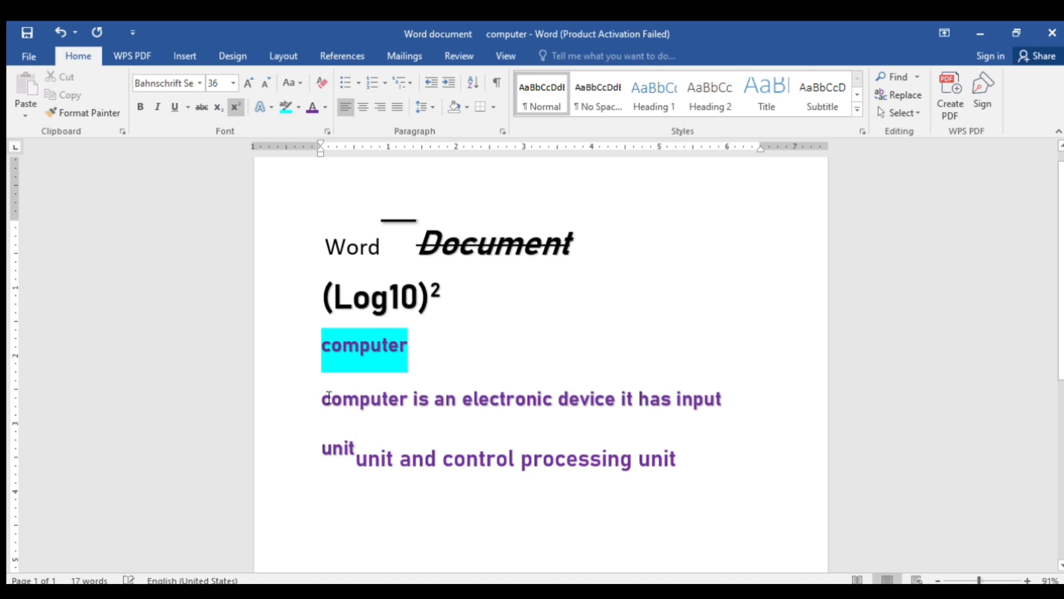
click(235, 108)
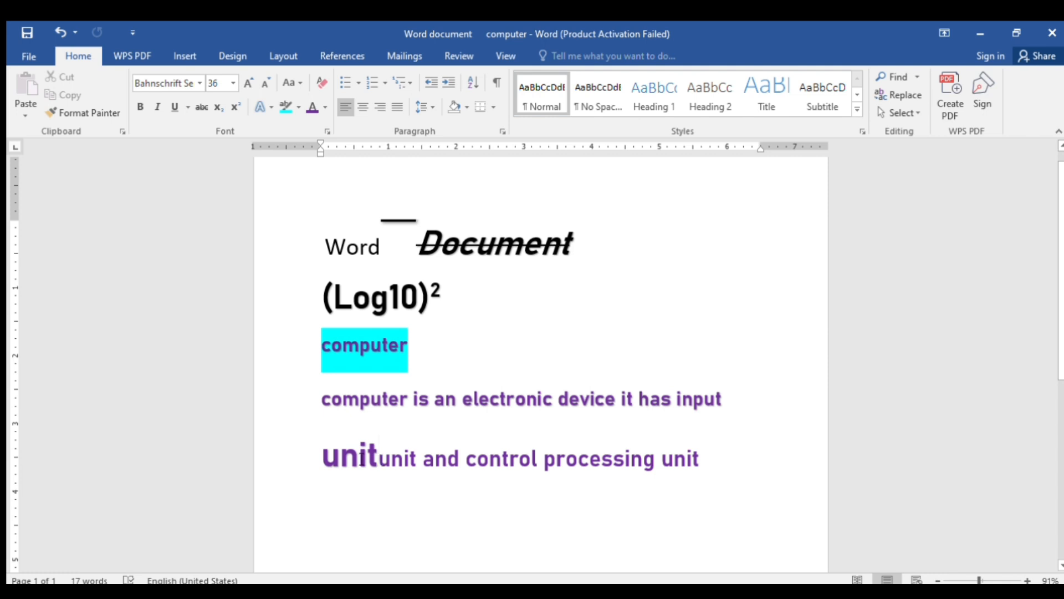
Shrink 'unit' to 24 pt, fix the split 'u nit', and join it to the line ending 'input'
drag(379, 448, 326, 456)
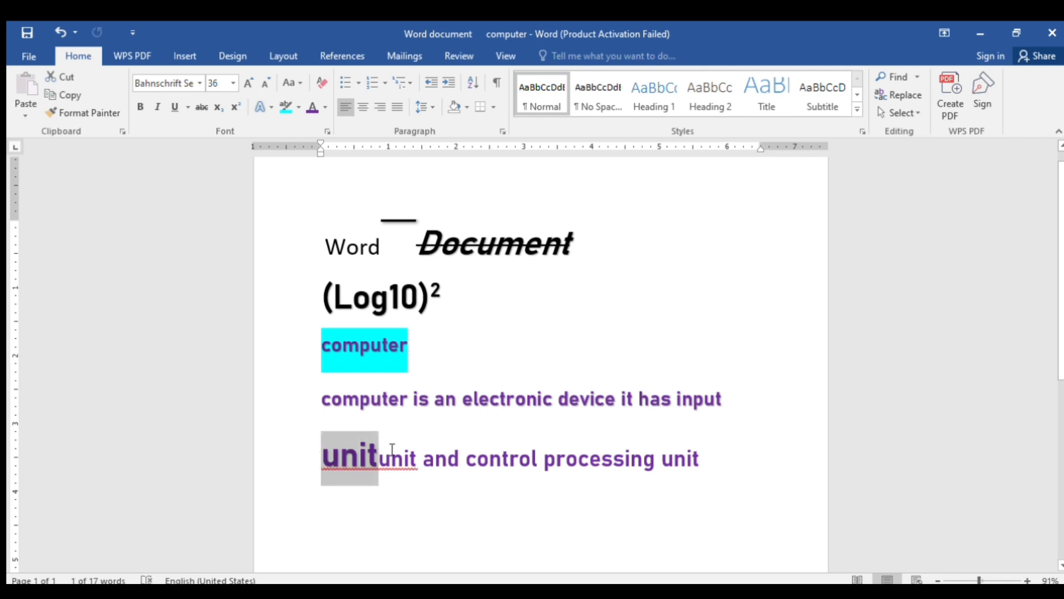
key(ctrl+shift+comma)
key(ctrl+shift+comma)
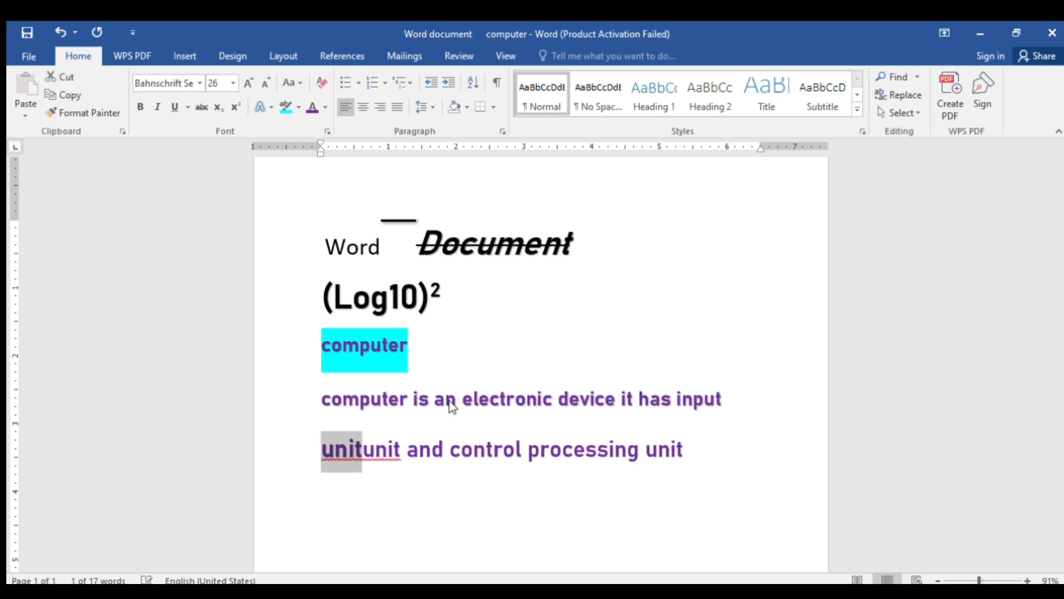
key(ctrl+shift+comma)
click(372, 466)
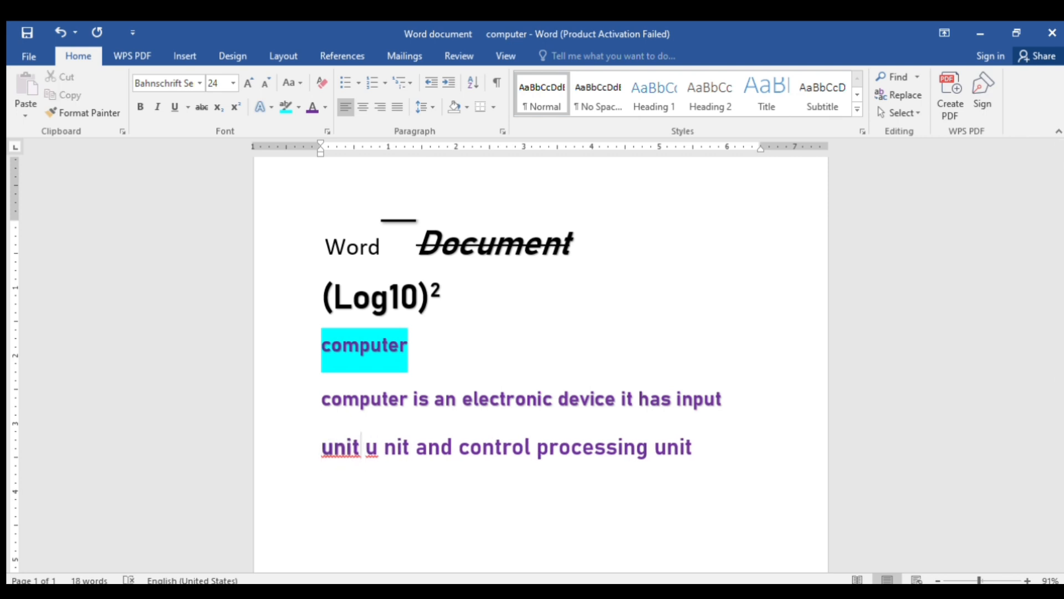
key(Right)
key(Right)
key(BackSpace)
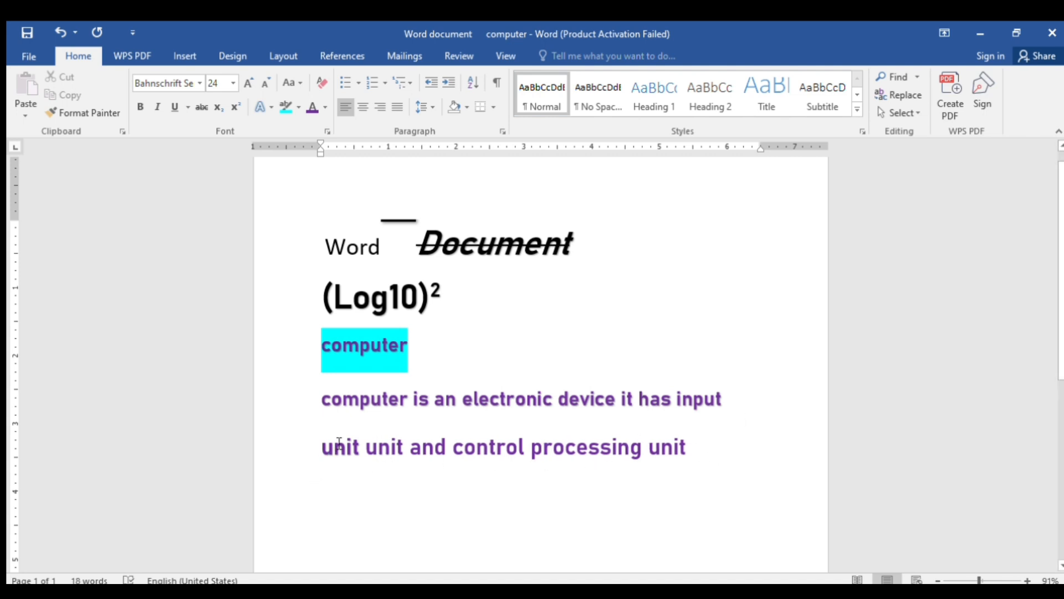
click(323, 448)
key(BackSpace)
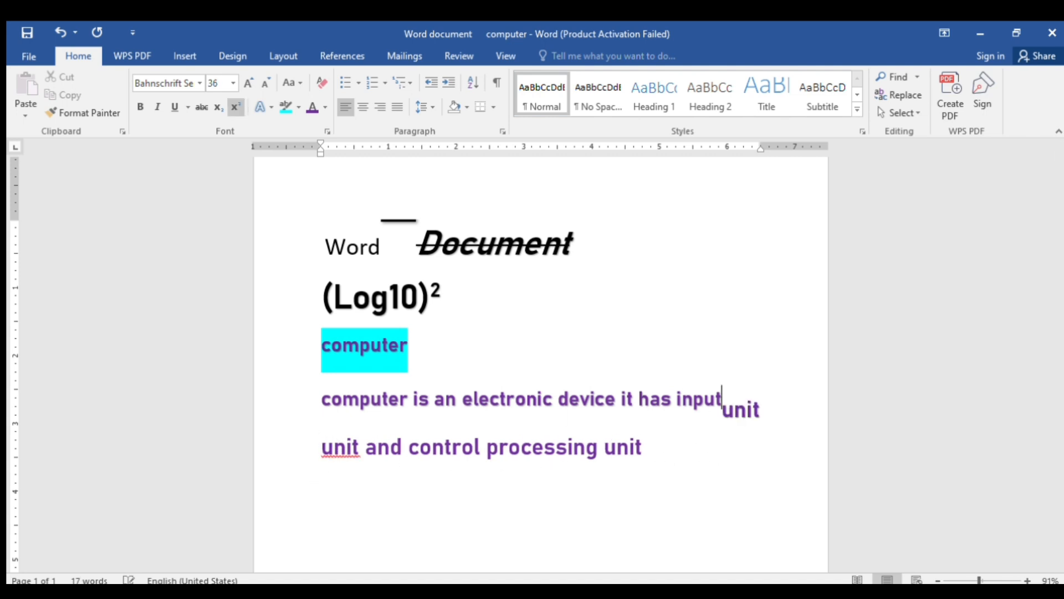
click(651, 447)
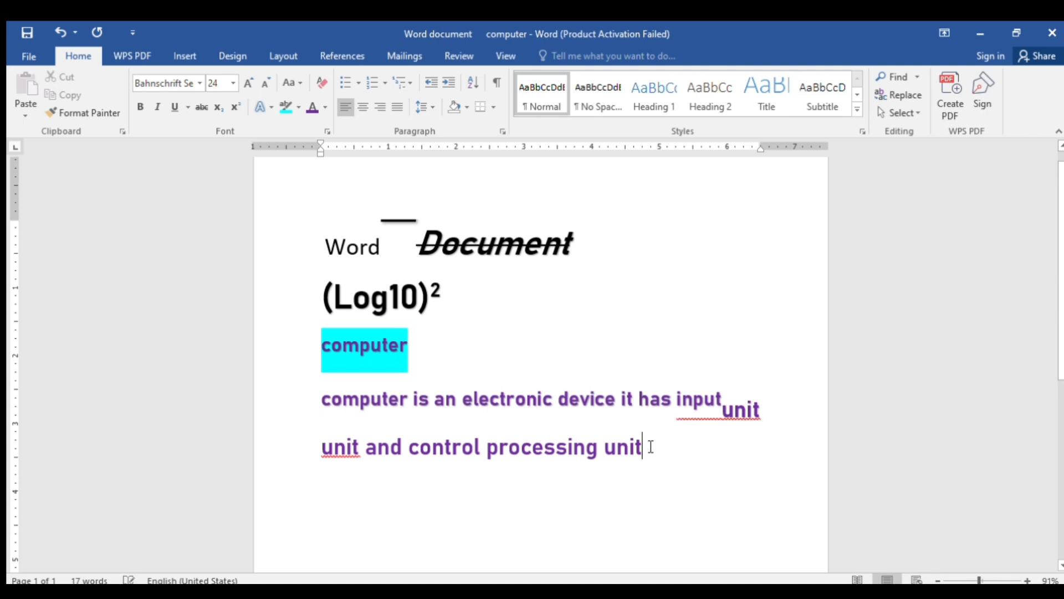
Append '. input devices are keyboard and mouse output devices are monitor and printer' to the paragraph
text(. i)
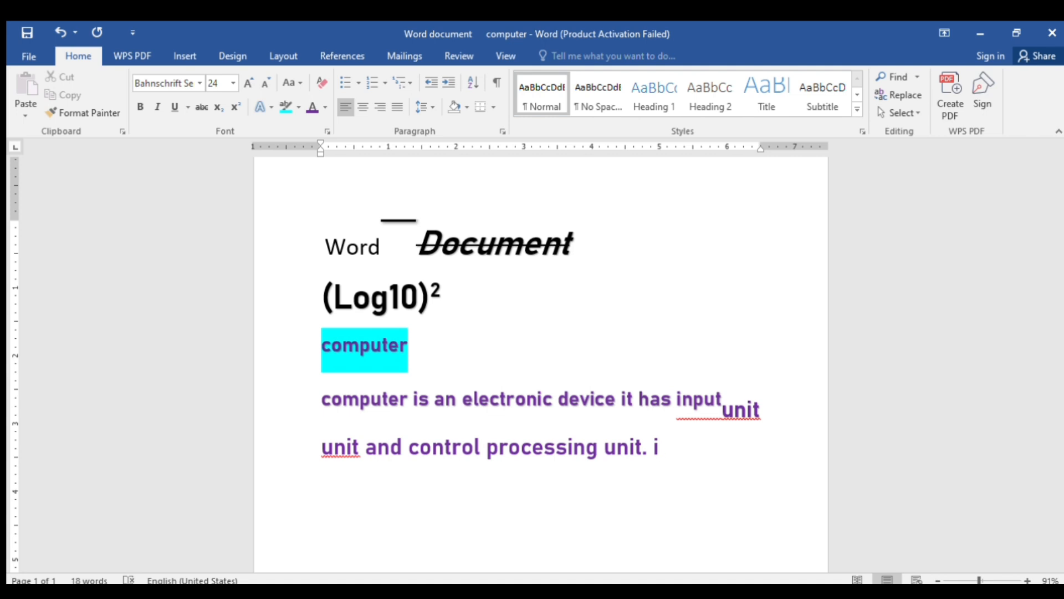
text(nput )
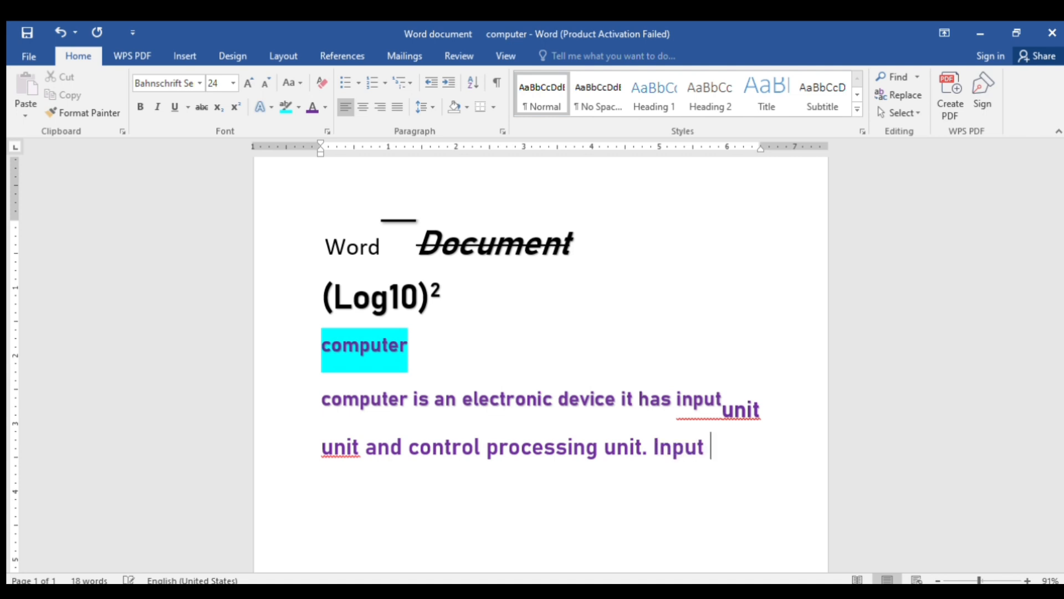
text(devices )
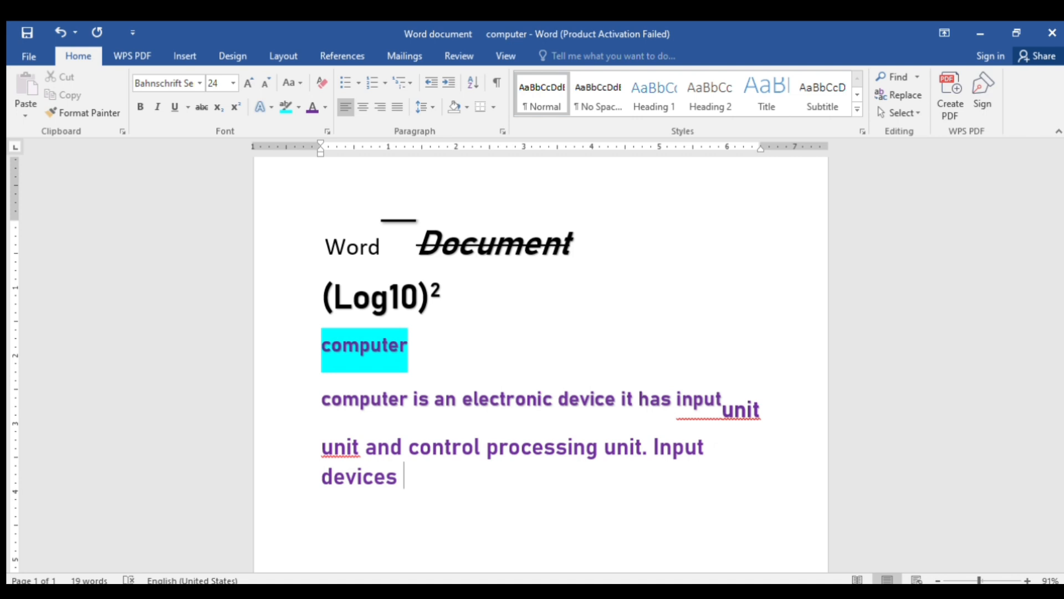
text(are keyboa)
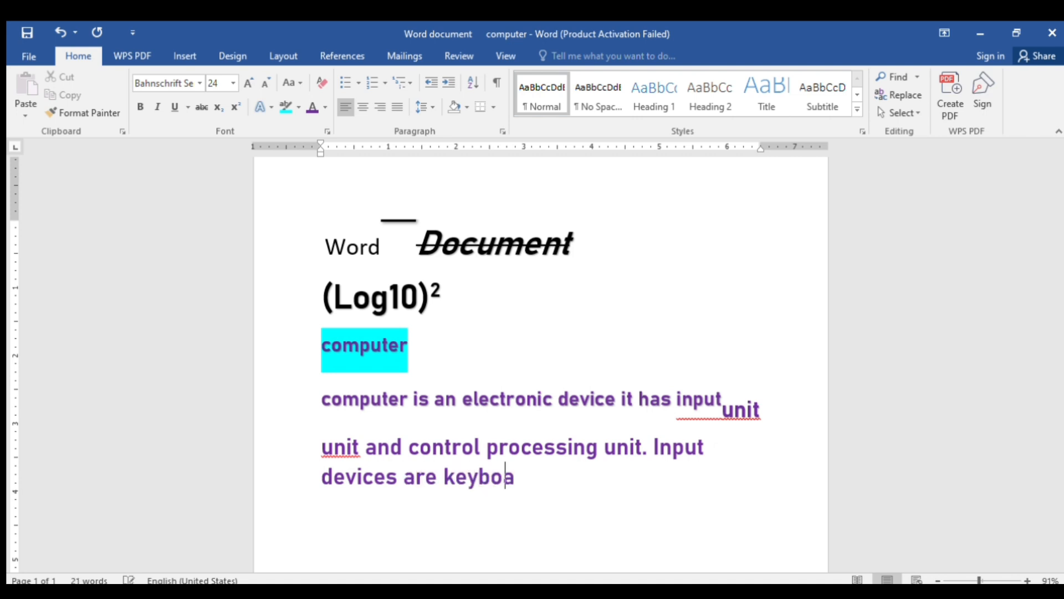
text(rd and )
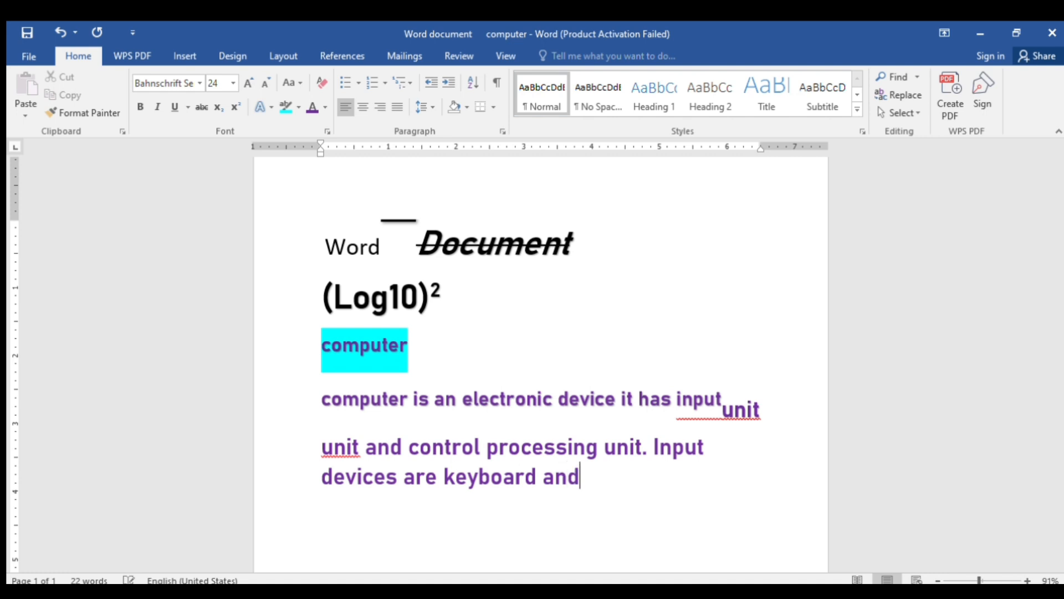
text(mouse )
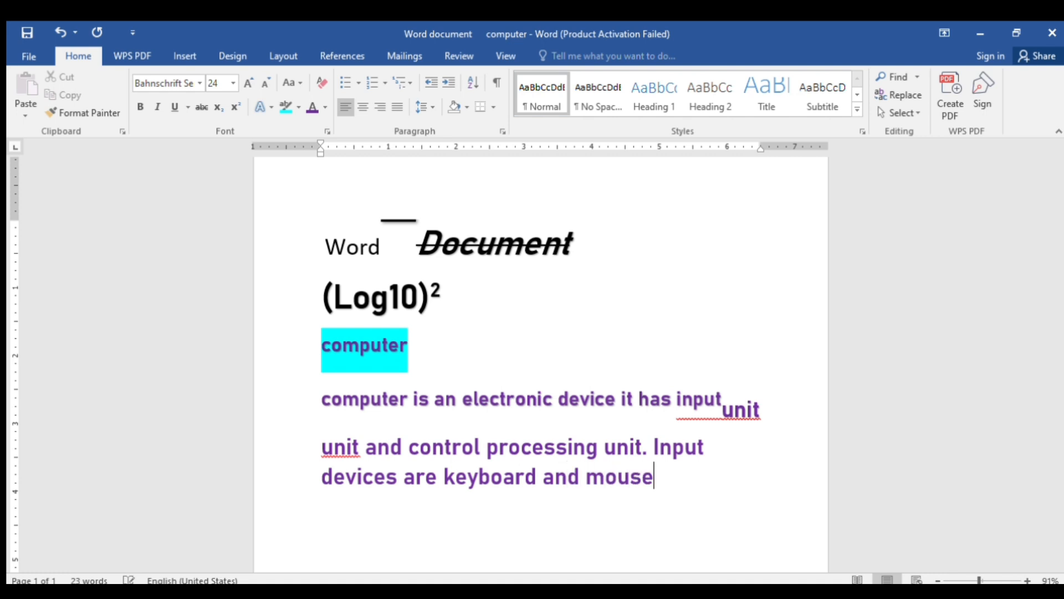
text(output dev)
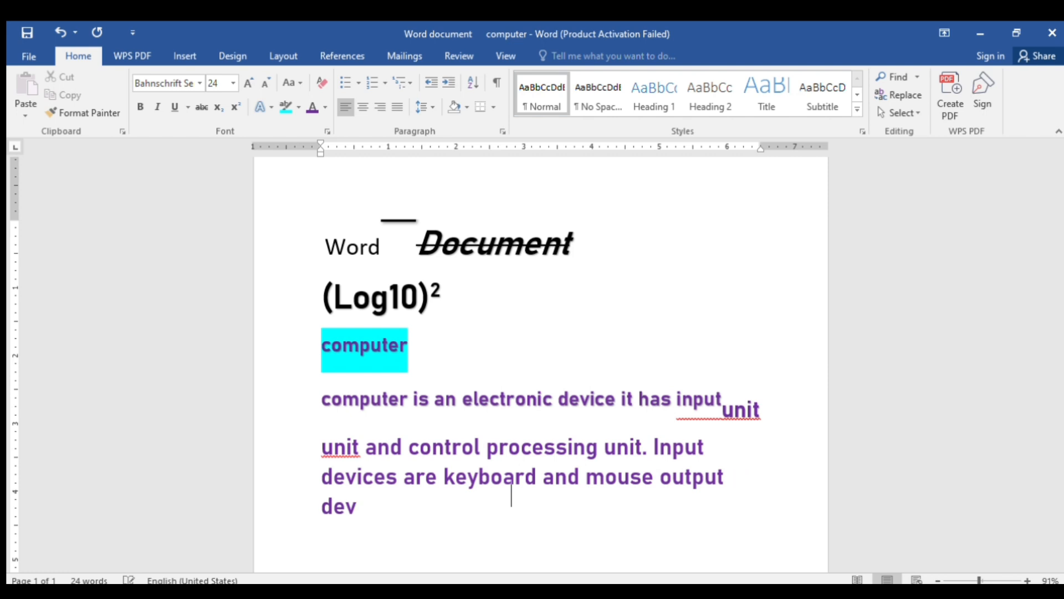
text(ices are )
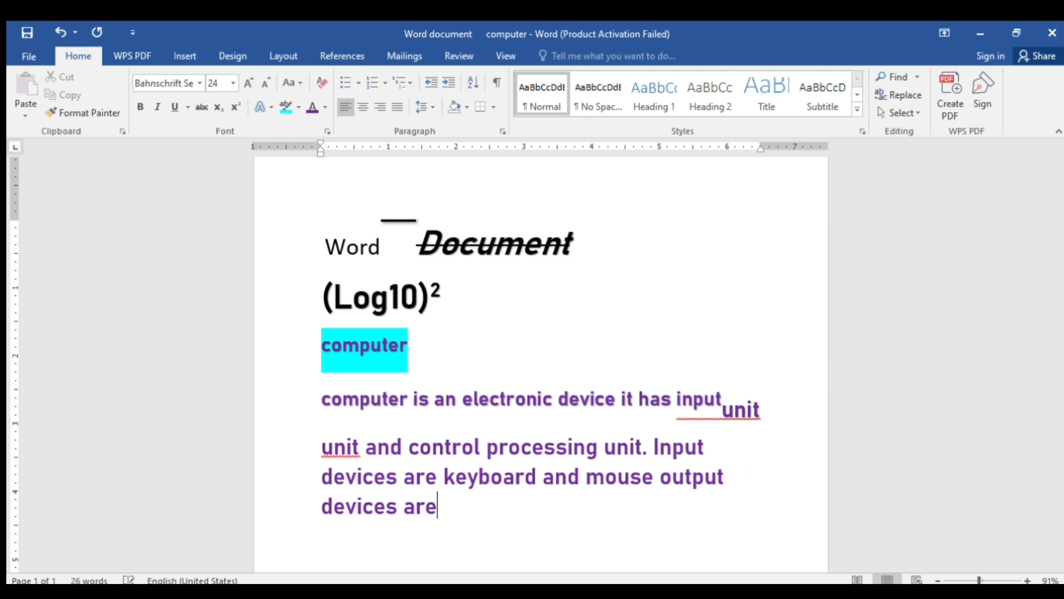
text(monito)
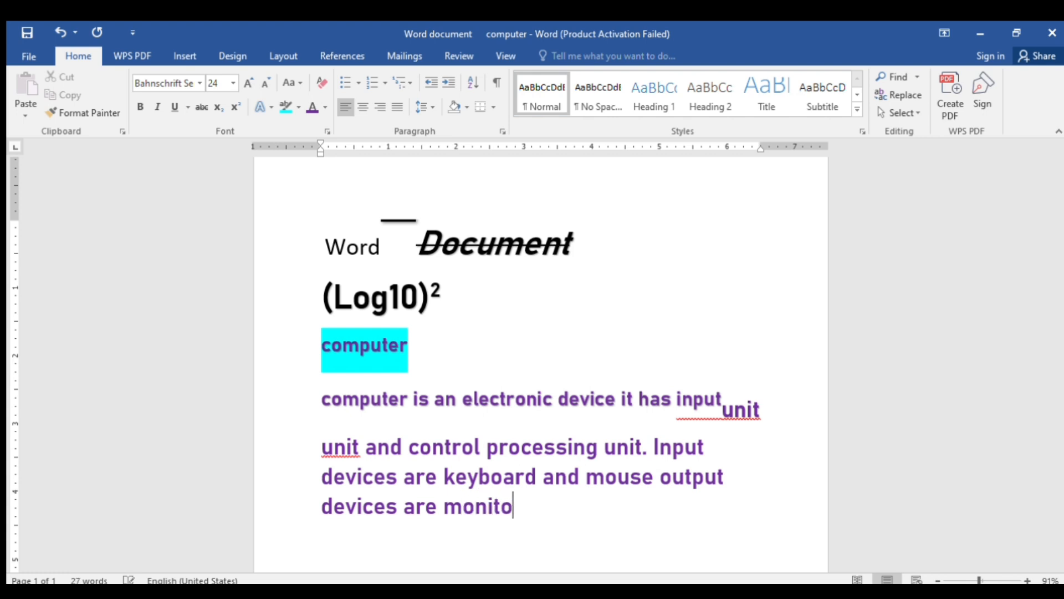
text(r and pri)
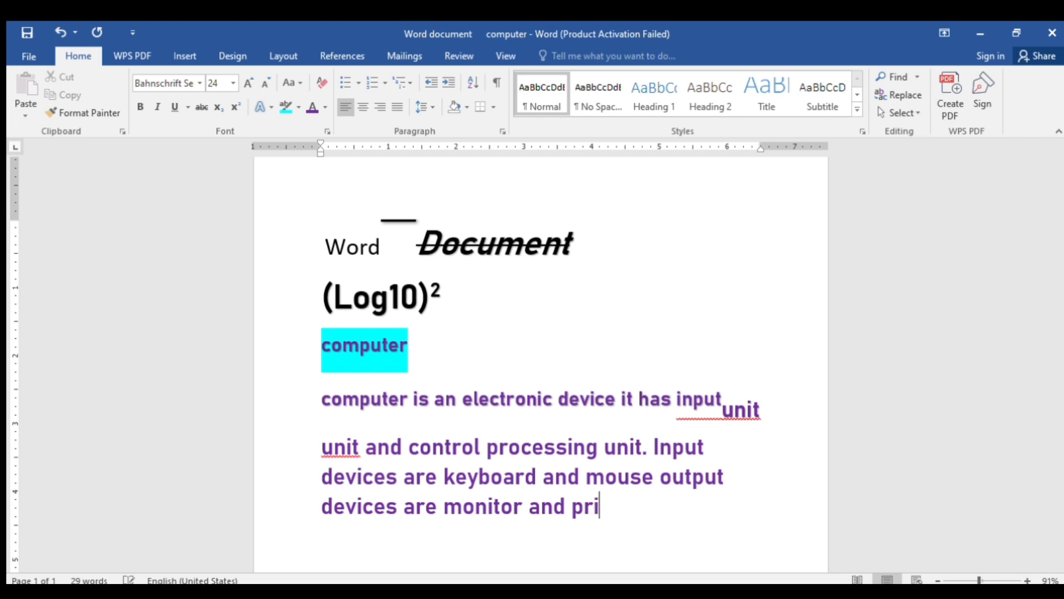
text(nter)
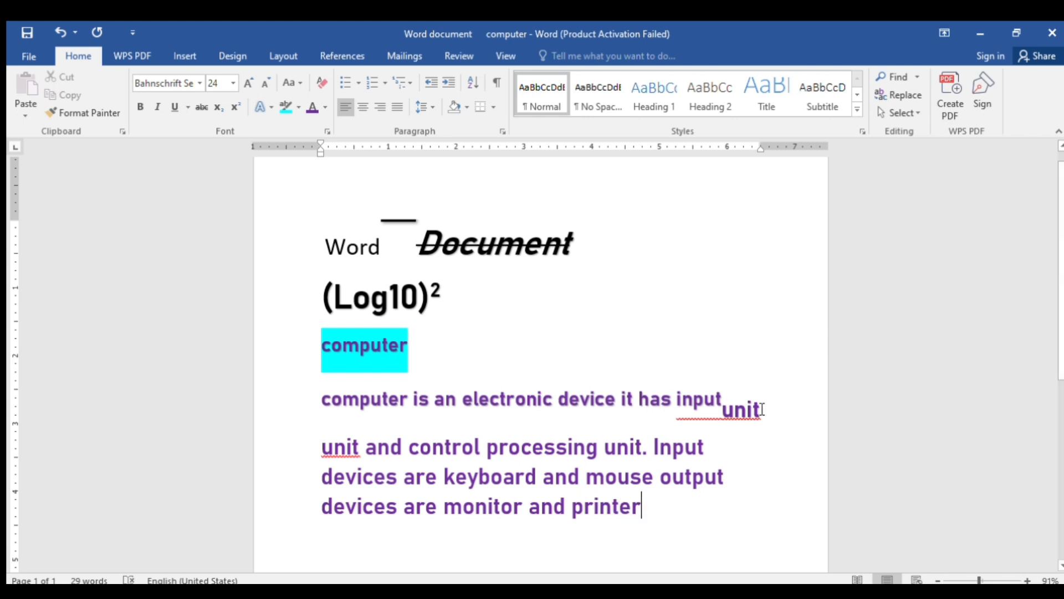
Remove the stray 'unit' after 'input' and start 'unit and control processing unit' as a new paragraph
drag(726, 413, 750, 410)
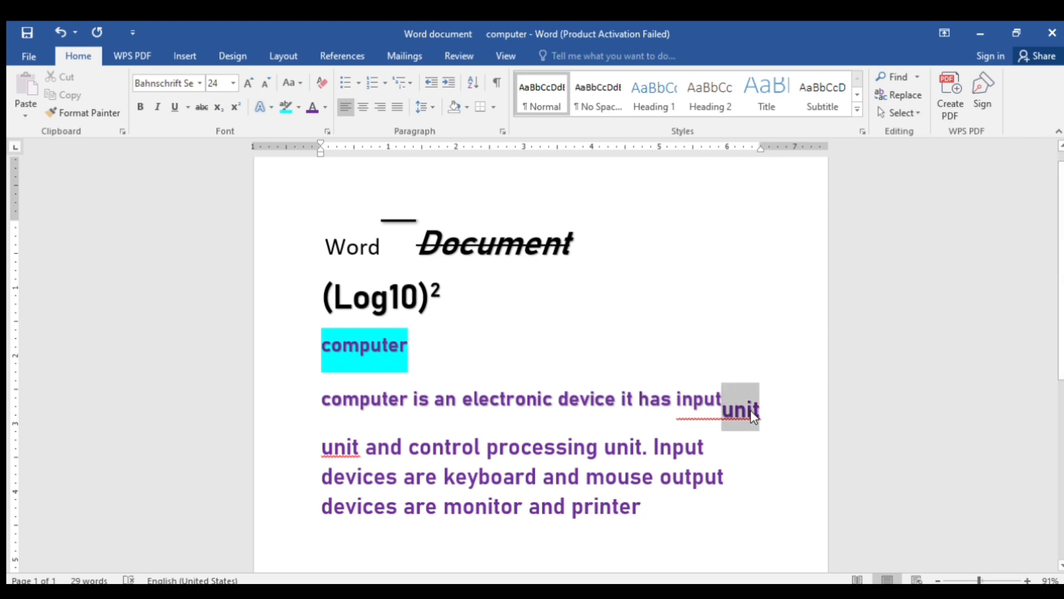
key(BackSpace)
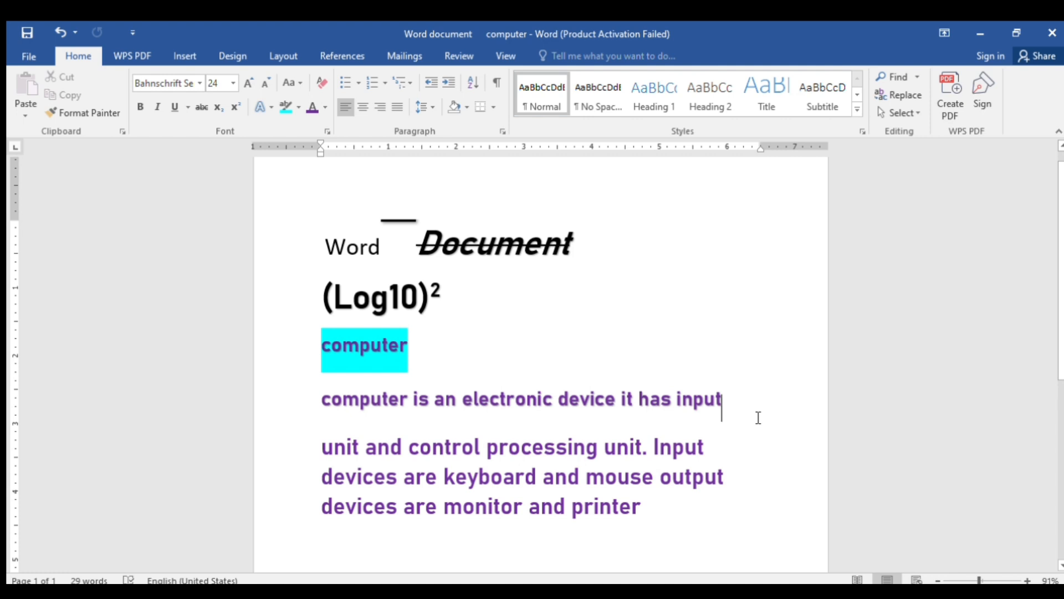
click(326, 438)
key(ctrl+z)
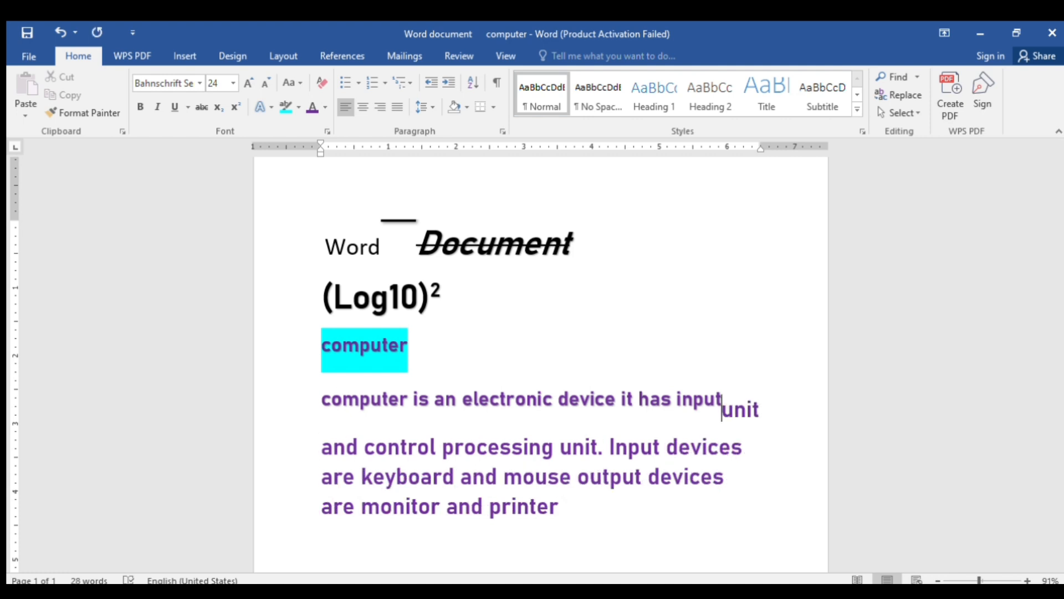
key(Return)
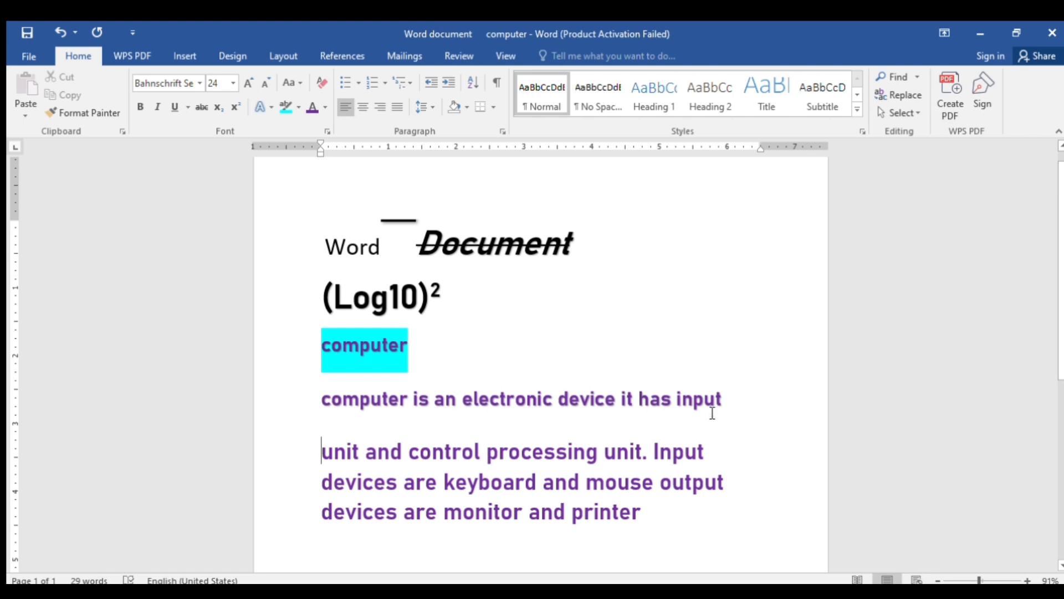
Justify the paragraph from 'unit and control processing unit' to 'monitor and printer'
drag(323, 399, 632, 514)
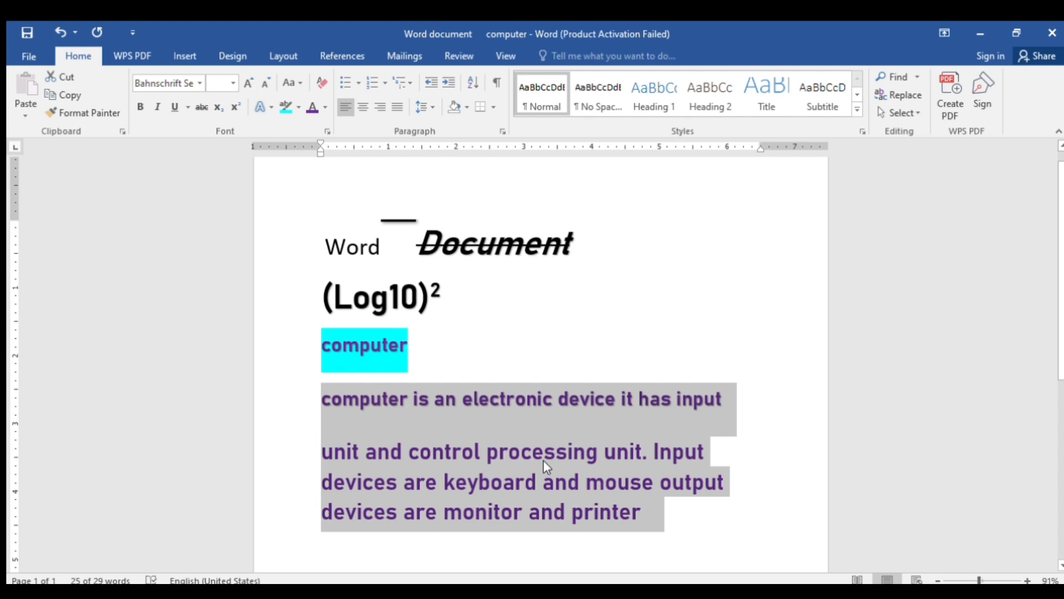
click(396, 108)
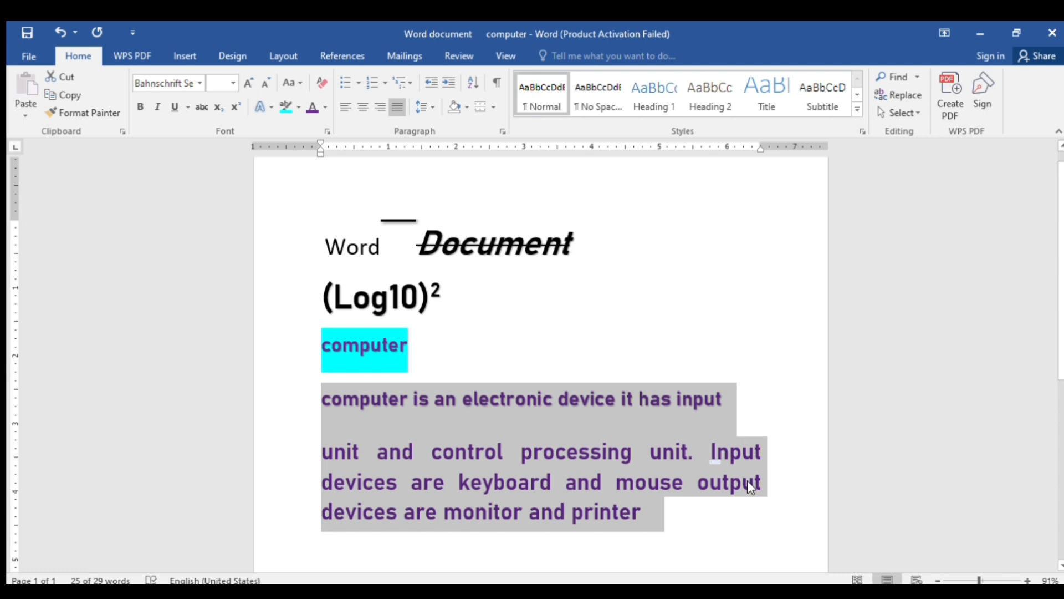
click(681, 517)
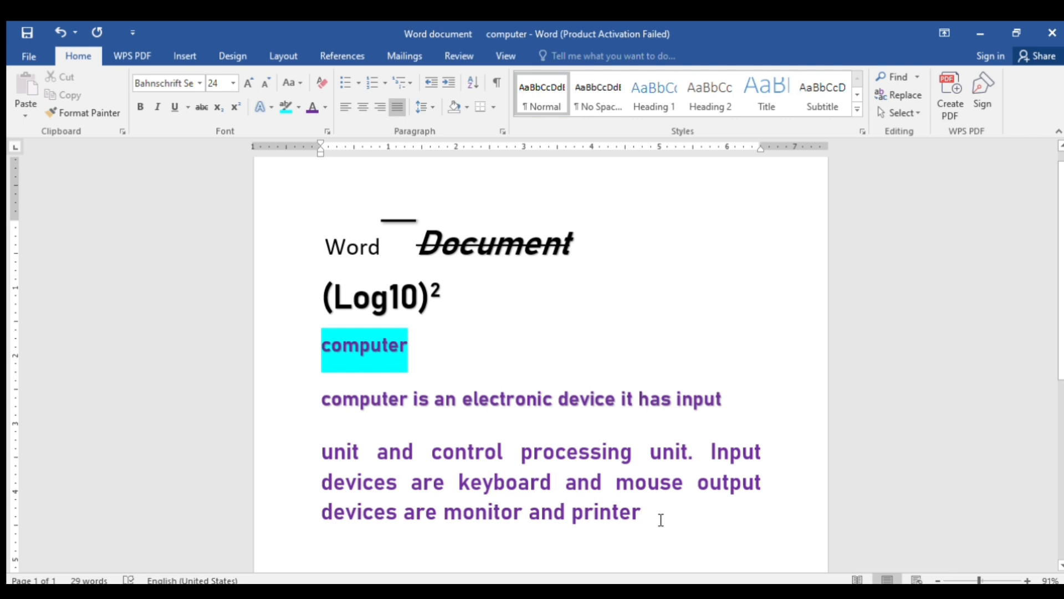
Add 'cpu contain alu cu memory' after 'printer' at the end of the paragraph
text(cpu)
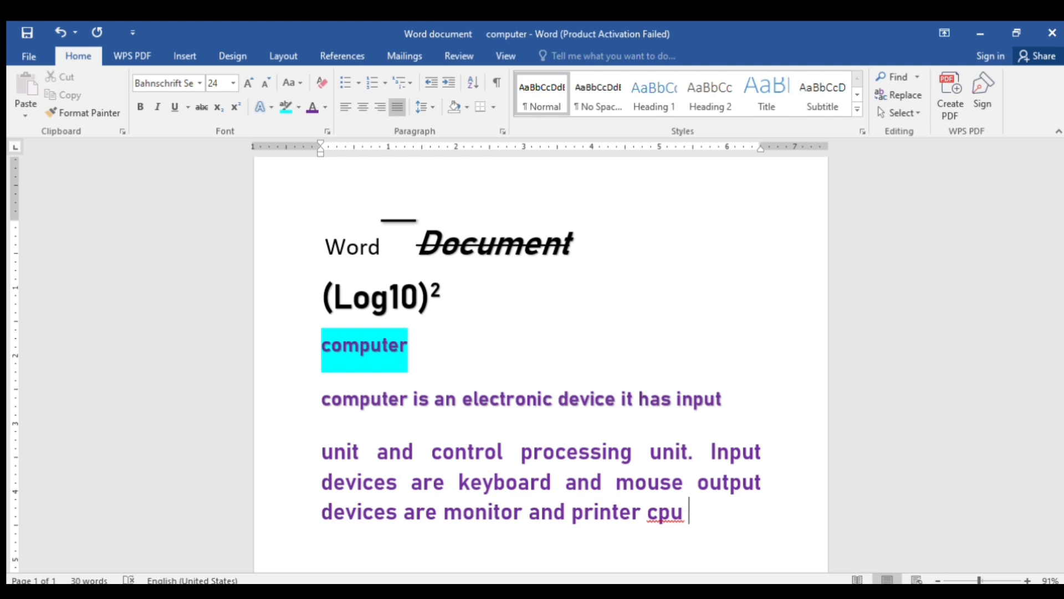
text(a)
key(BackSpace)
text(contain )
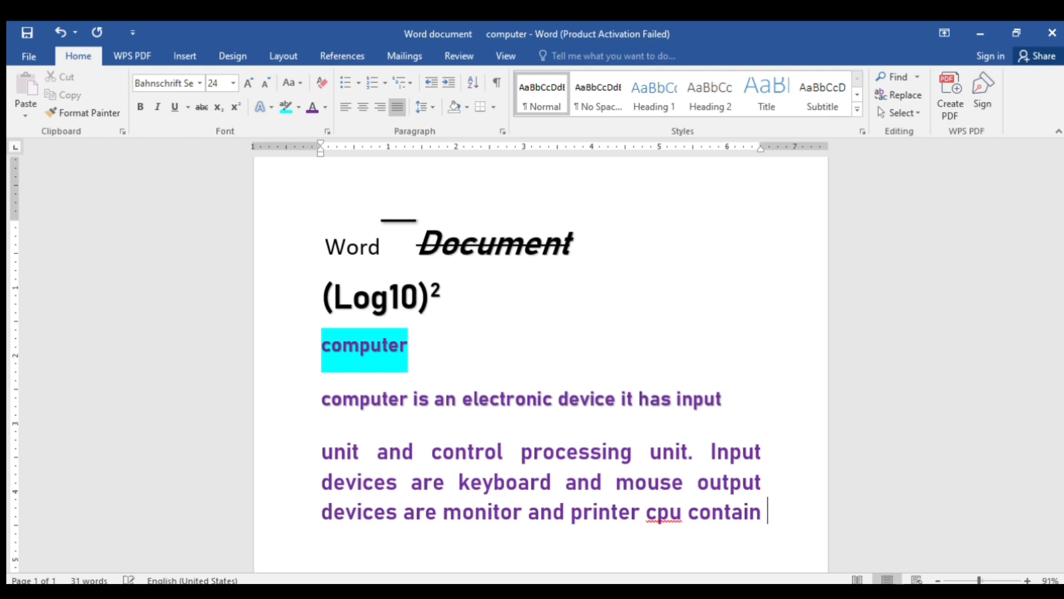
text(alu cu )
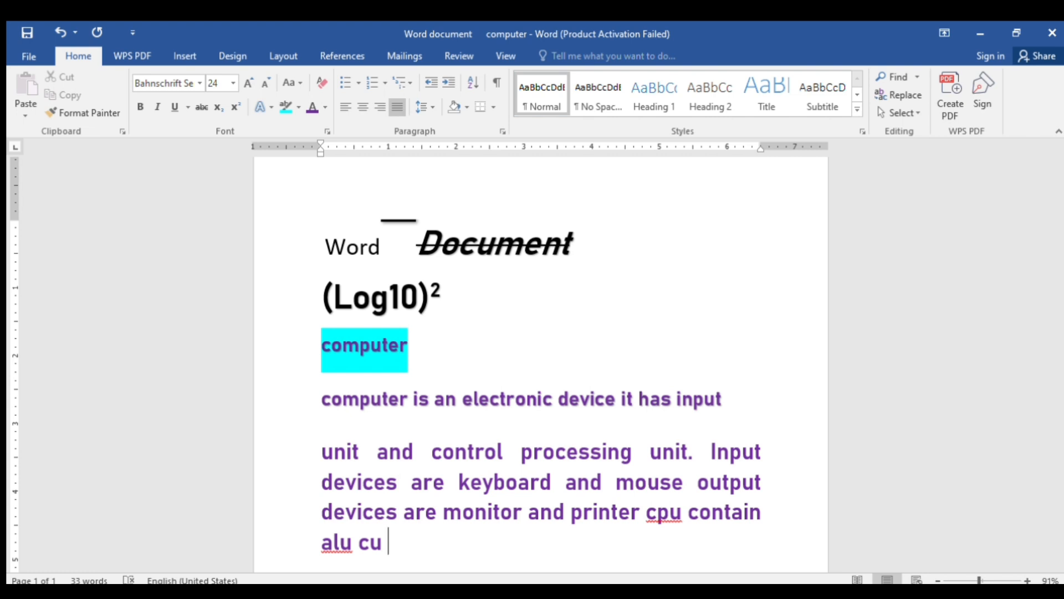
text(mem)
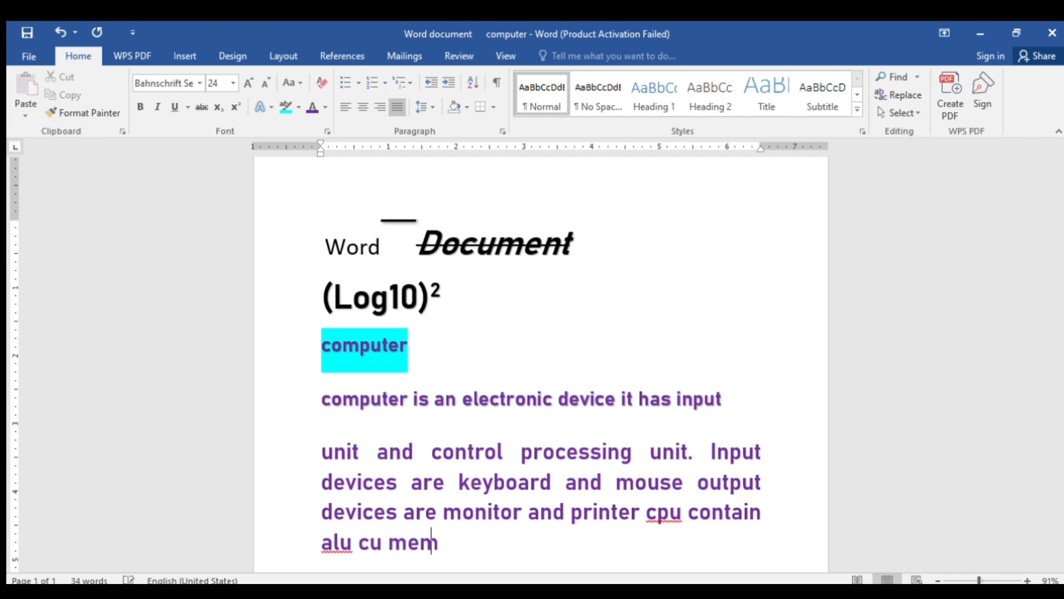
text(ory)
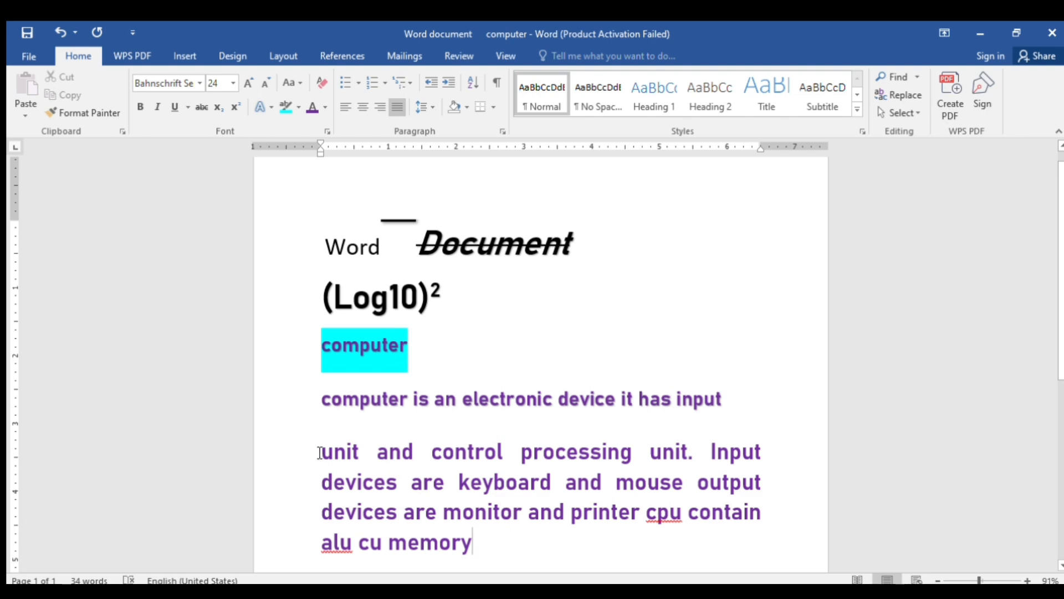
drag(320, 452, 472, 542)
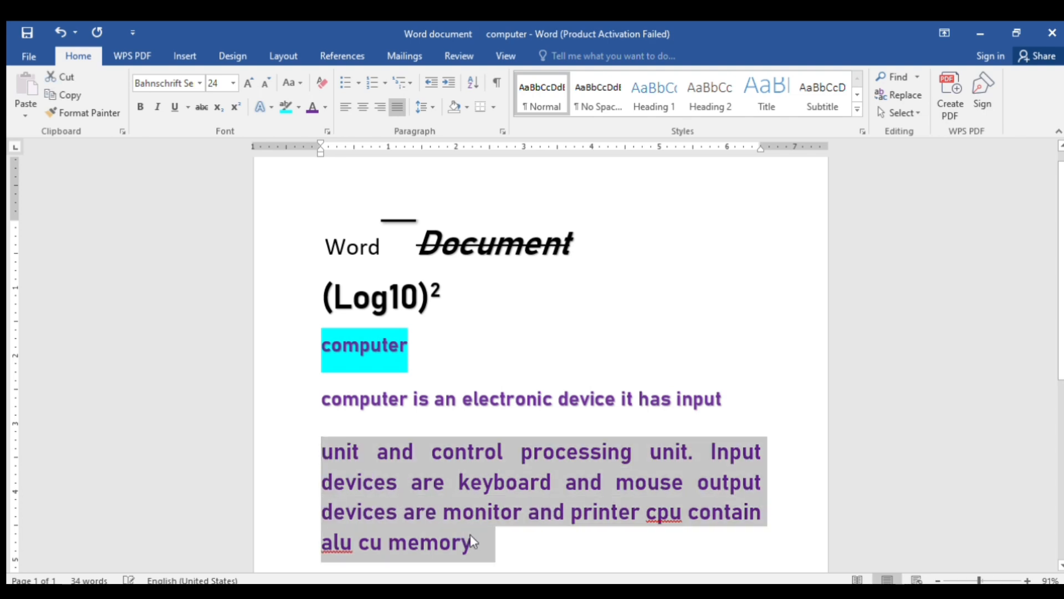
click(372, 109)
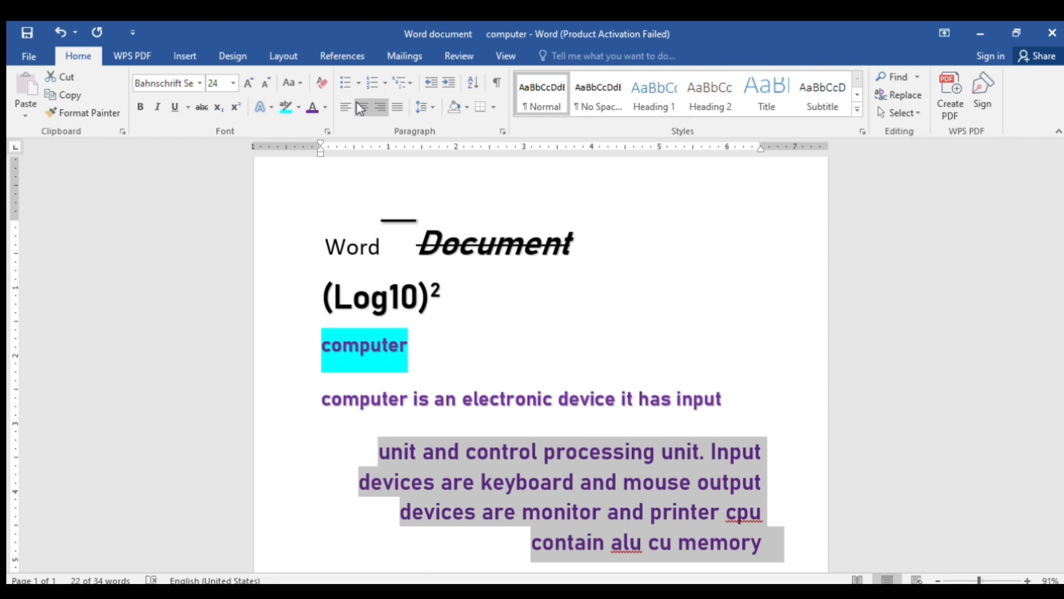
click(361, 109)
click(342, 107)
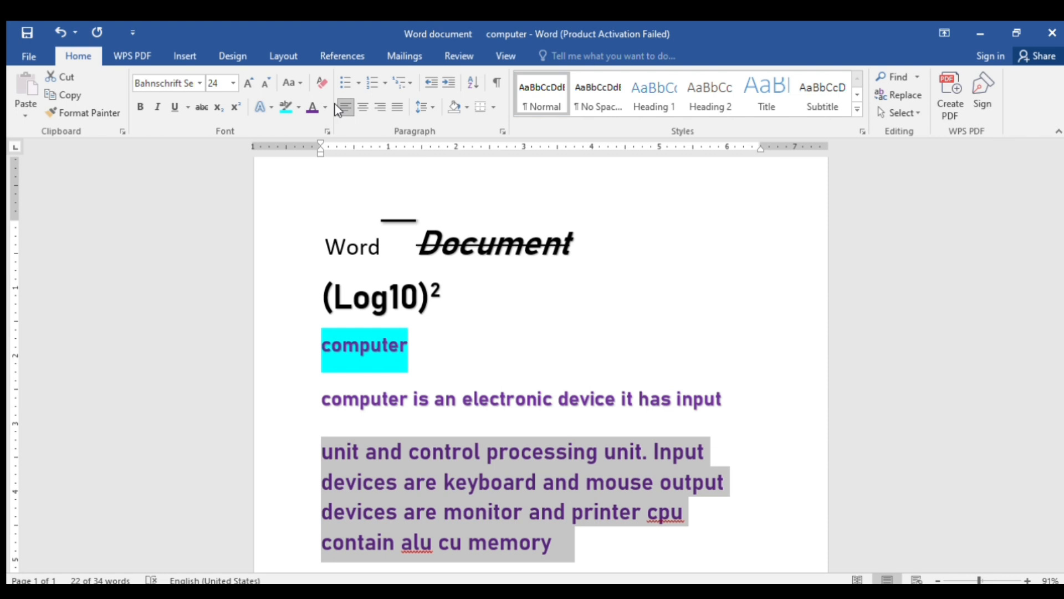
click(397, 106)
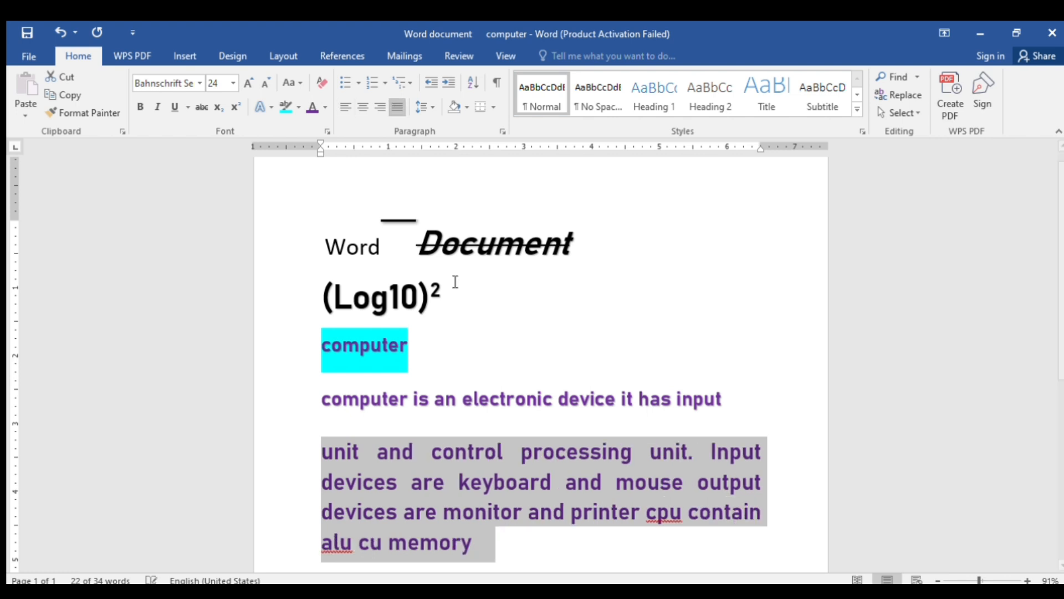
click(708, 449)
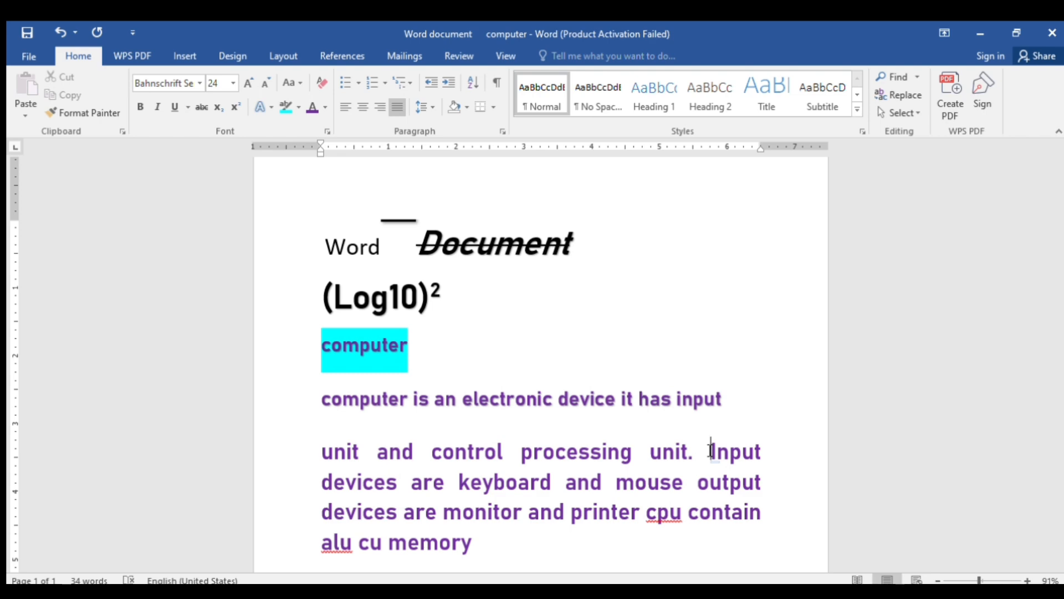
Put 'Input devices…' on its own paragraph, trying bullets and undoing them
key(Return)
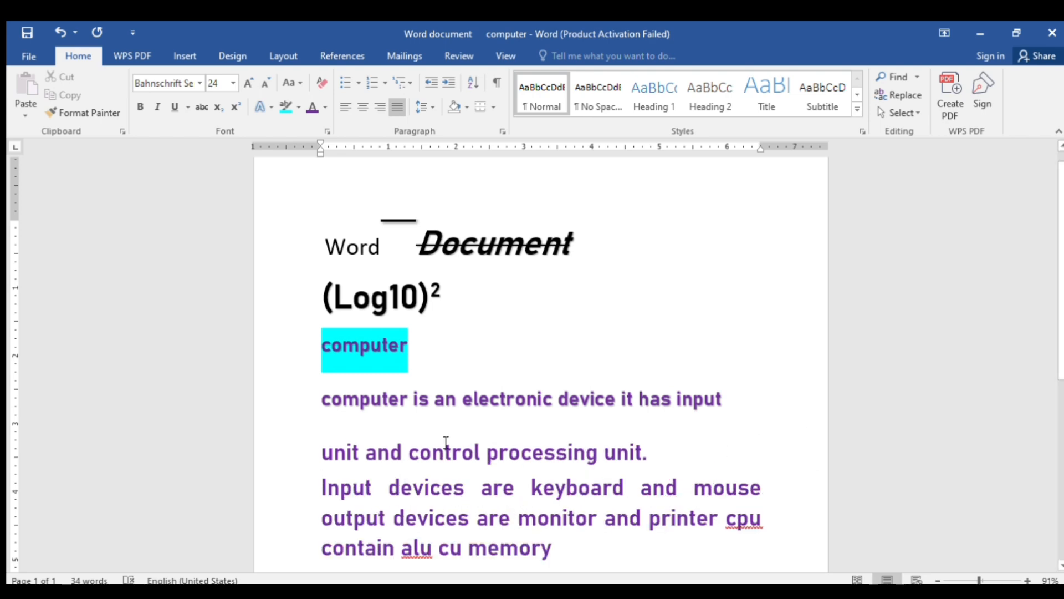
drag(319, 451, 341, 515)
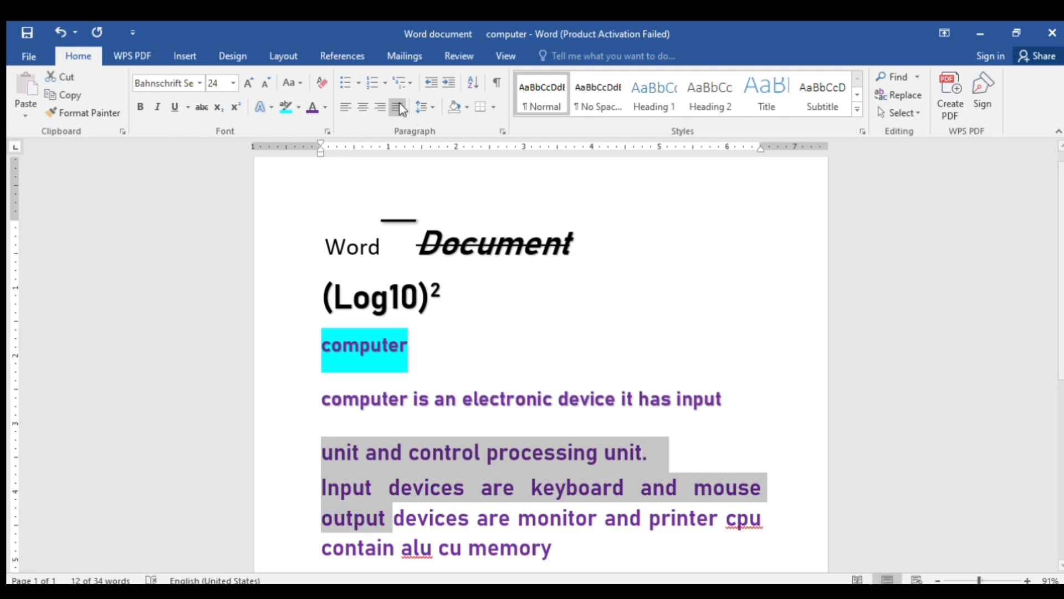
click(355, 83)
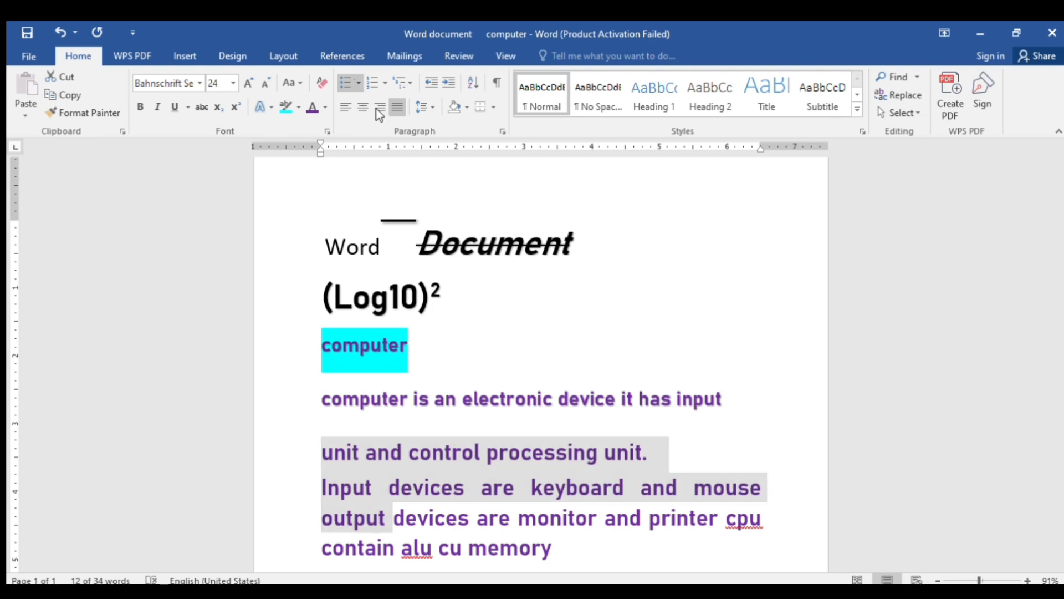
key(ctrl+z)
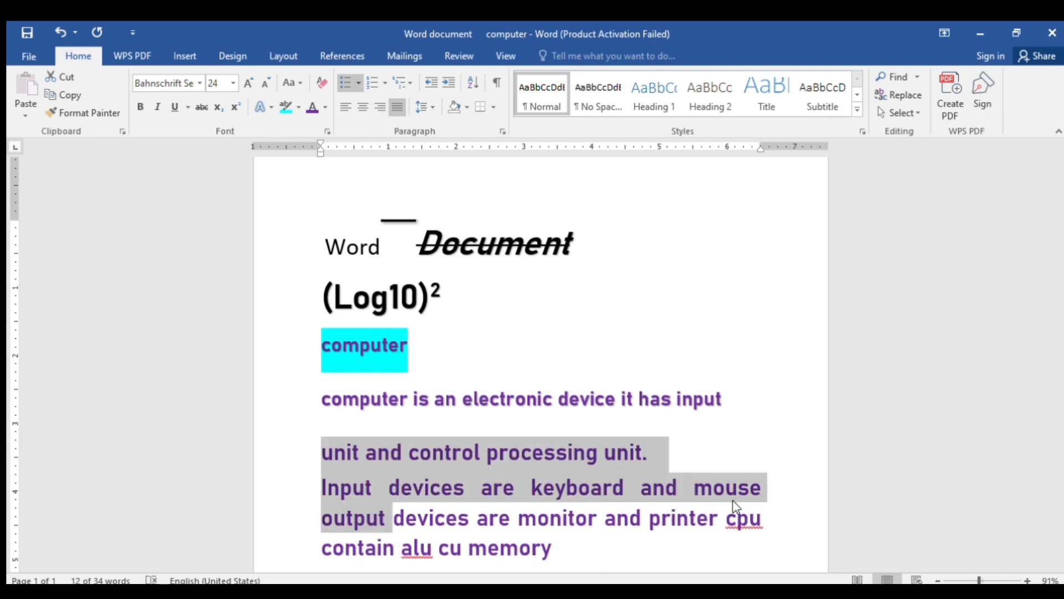
End 'keyboard and mouse' with a full stop
click(775, 485)
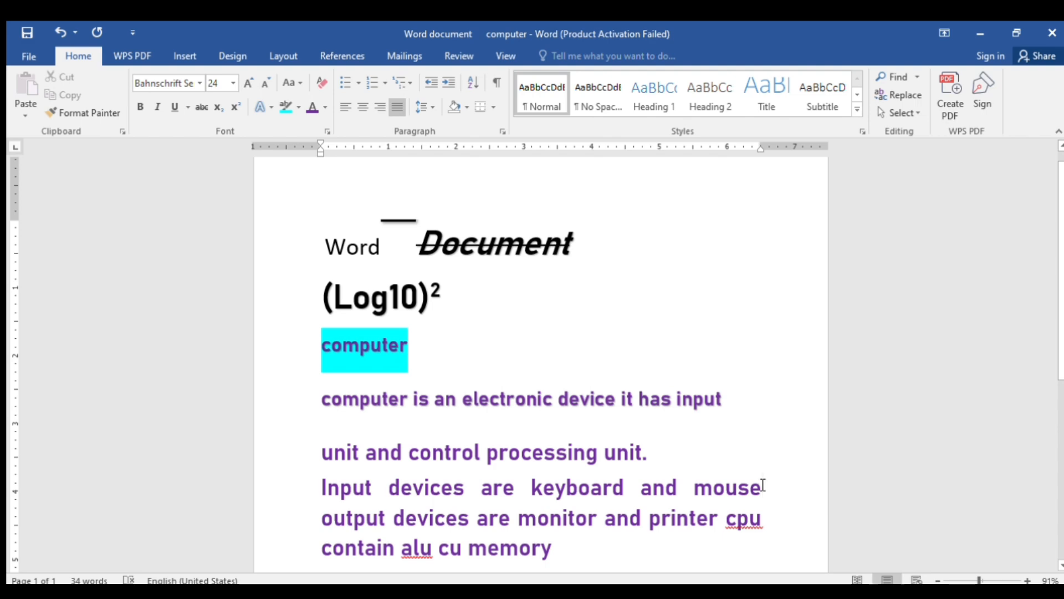
text(,)
key(BackSpace)
text(.)
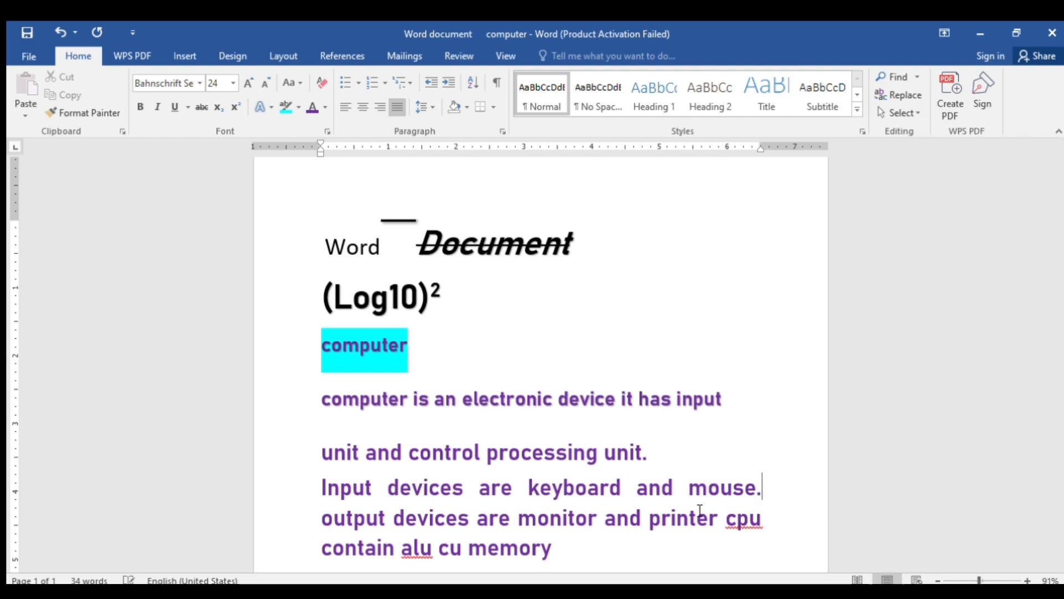
Apply square bullets to the 'unit…' and 'Input devices…' paragraphs
drag(323, 467, 330, 514)
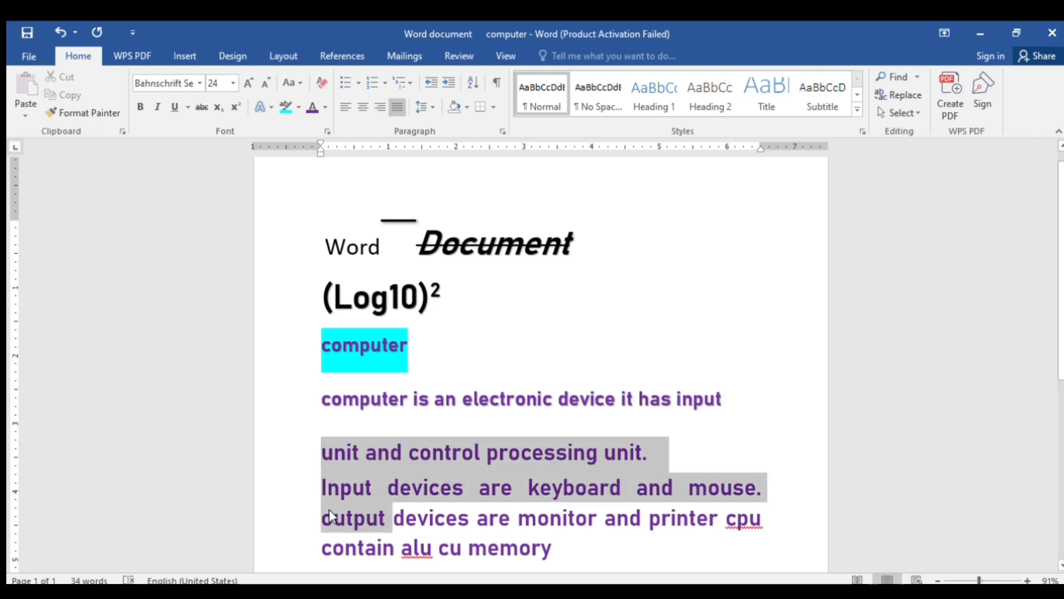
click(346, 83)
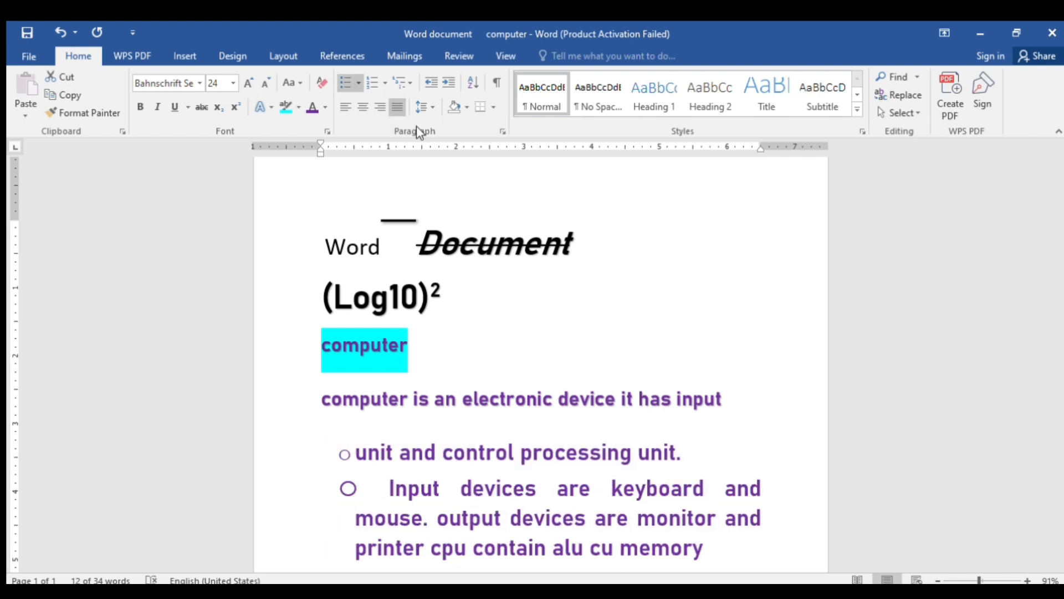
click(459, 137)
click(348, 526)
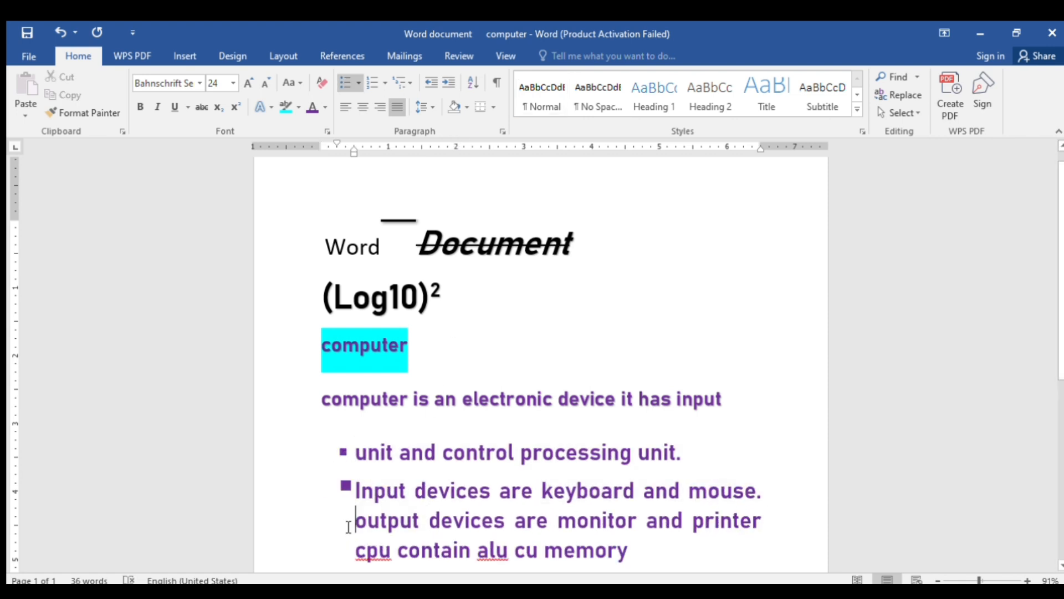
Keep 'output devices are monitor and printer' as its own bullet, then try Numbering on the three items
key(BackSpace)
key(Return)
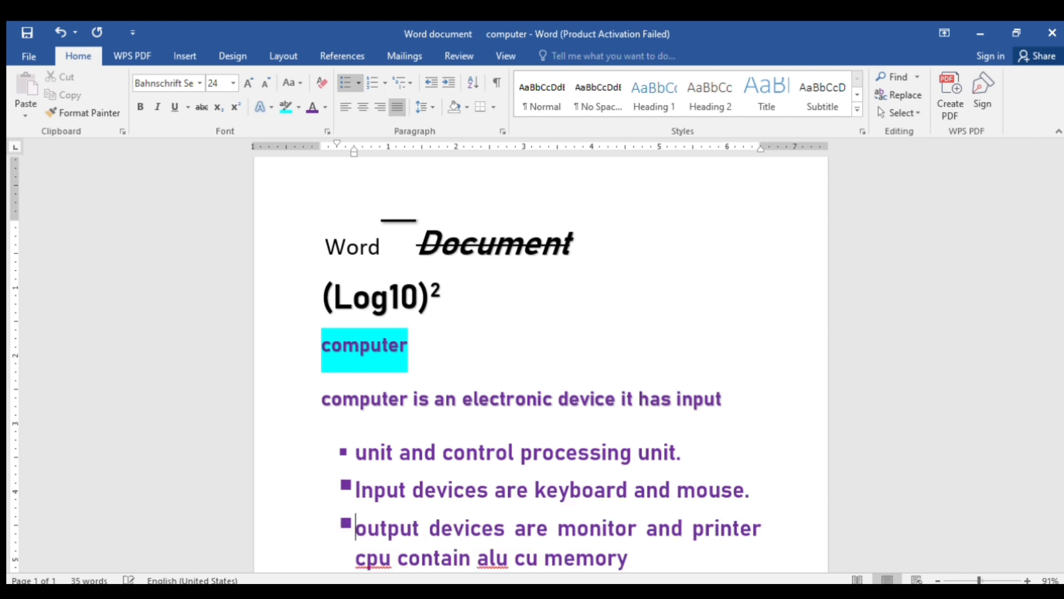
scroll(541, 326, down, 2)
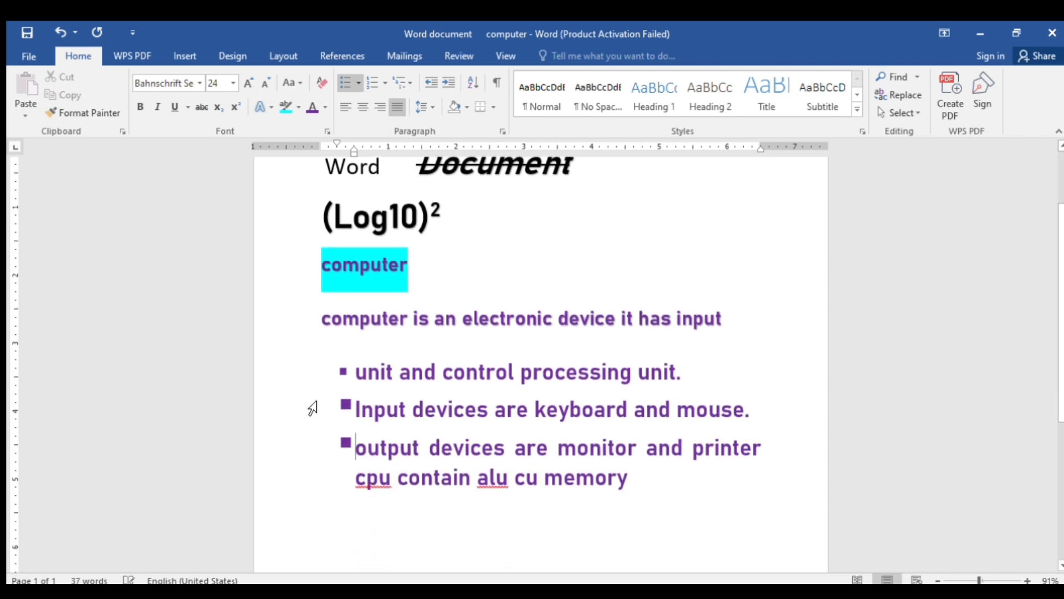
drag(357, 367, 377, 446)
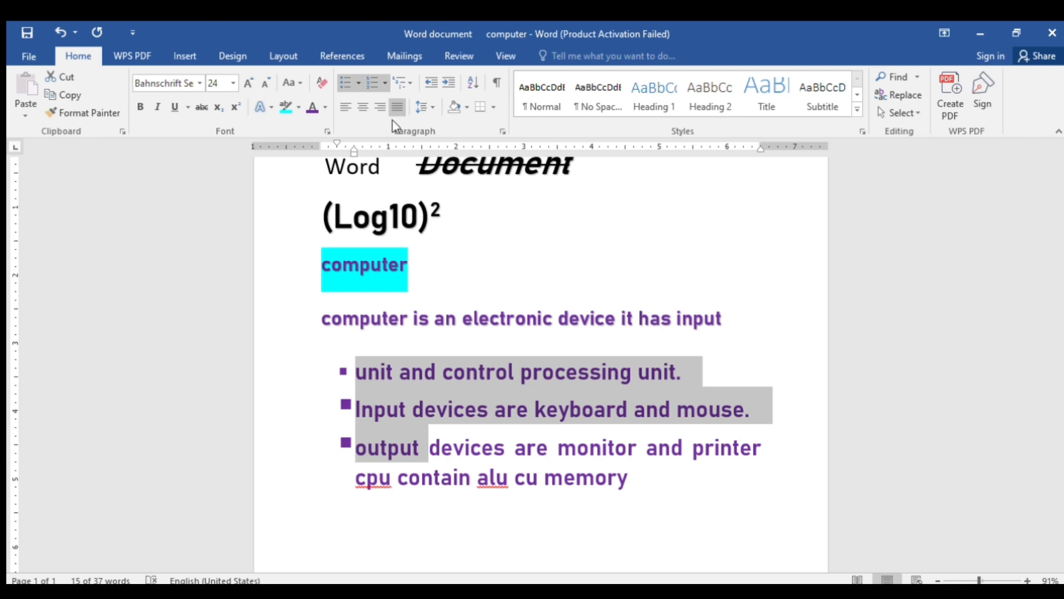
click(371, 84)
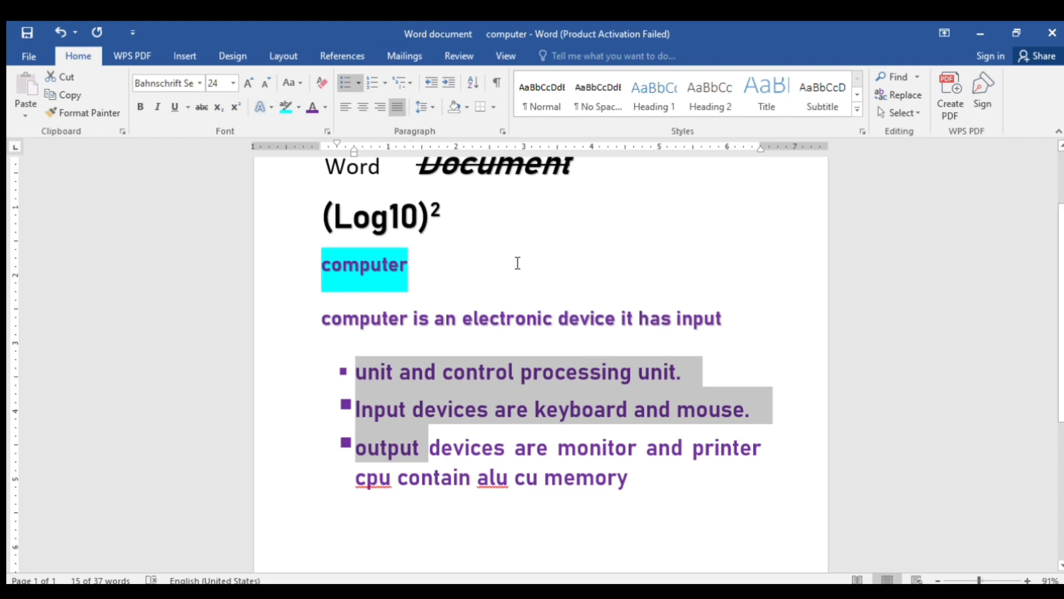
Strip the square bullets from the three list items, then select the paragraph and those lines
click(553, 357)
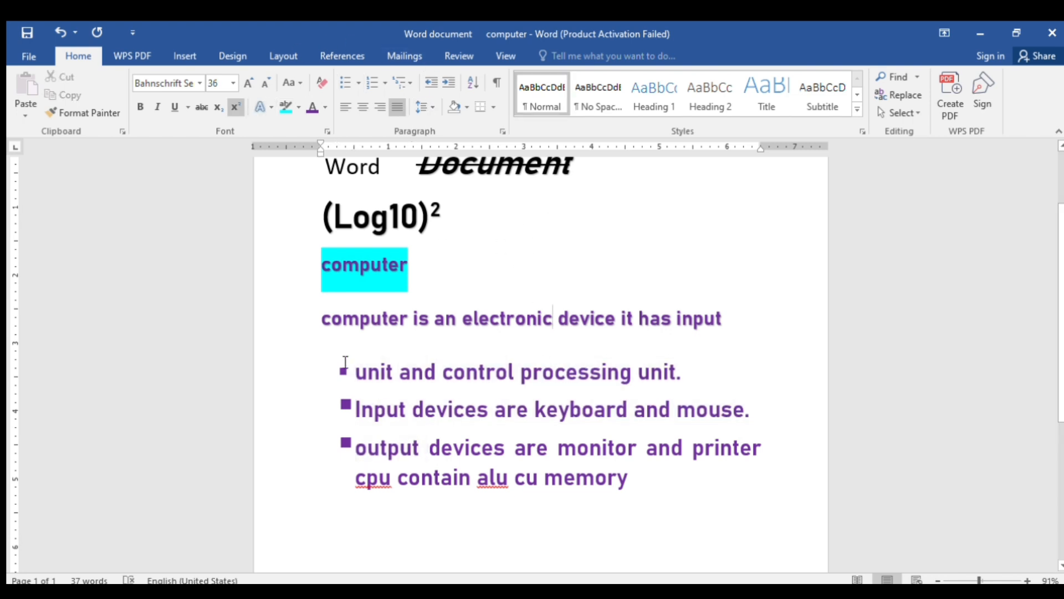
drag(343, 370, 352, 475)
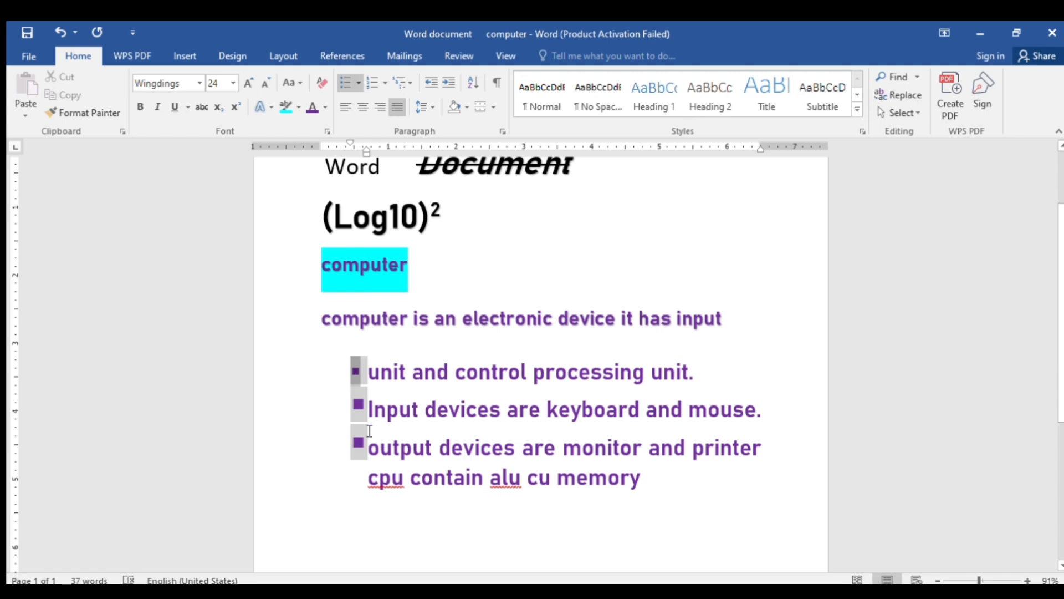
click(358, 81)
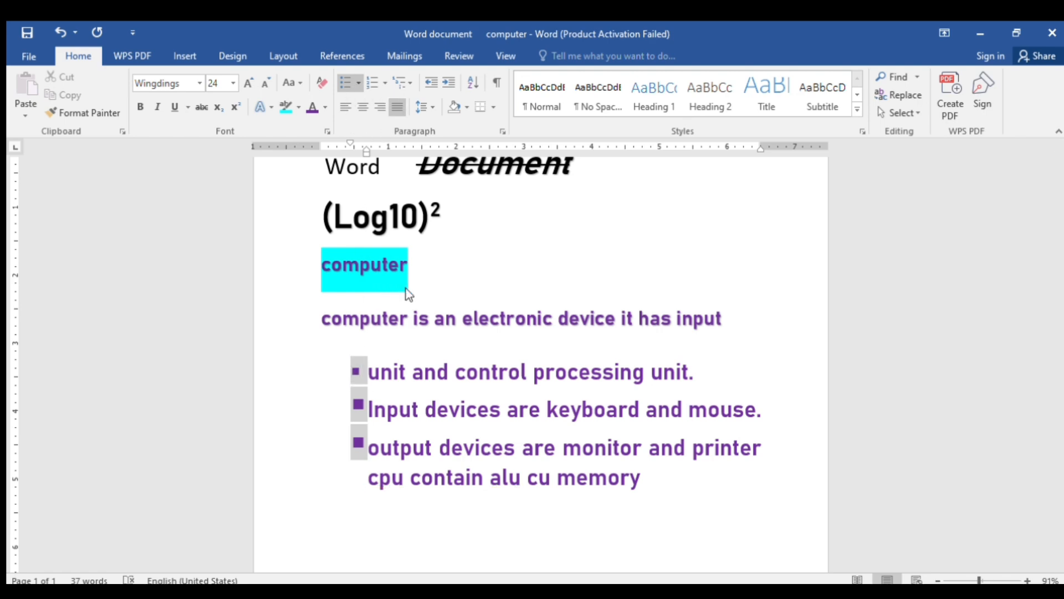
click(346, 180)
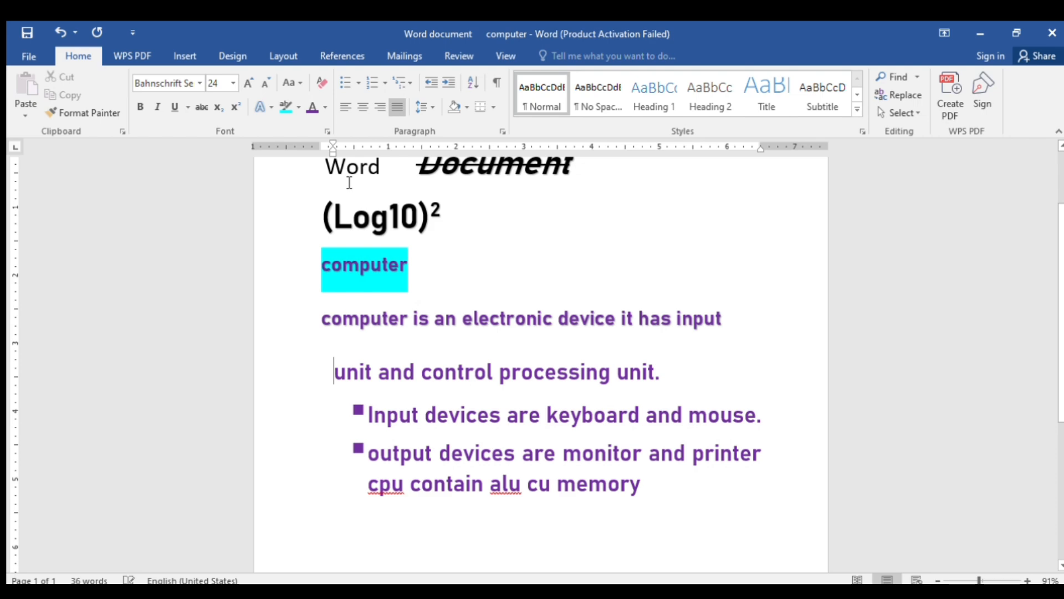
click(366, 411)
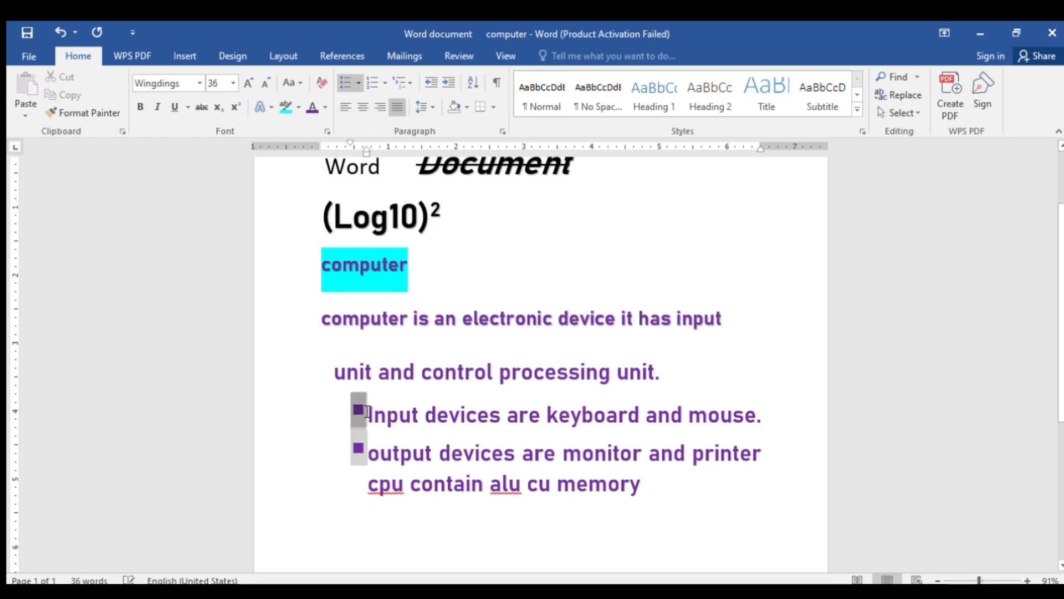
key(BackSpace)
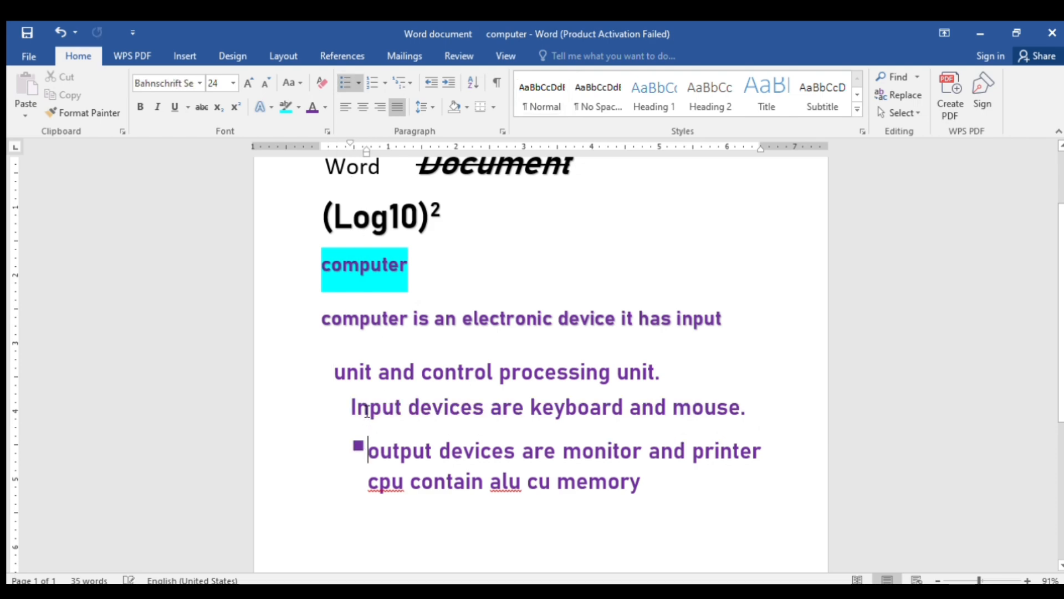
key(Down)
key(BackSpace)
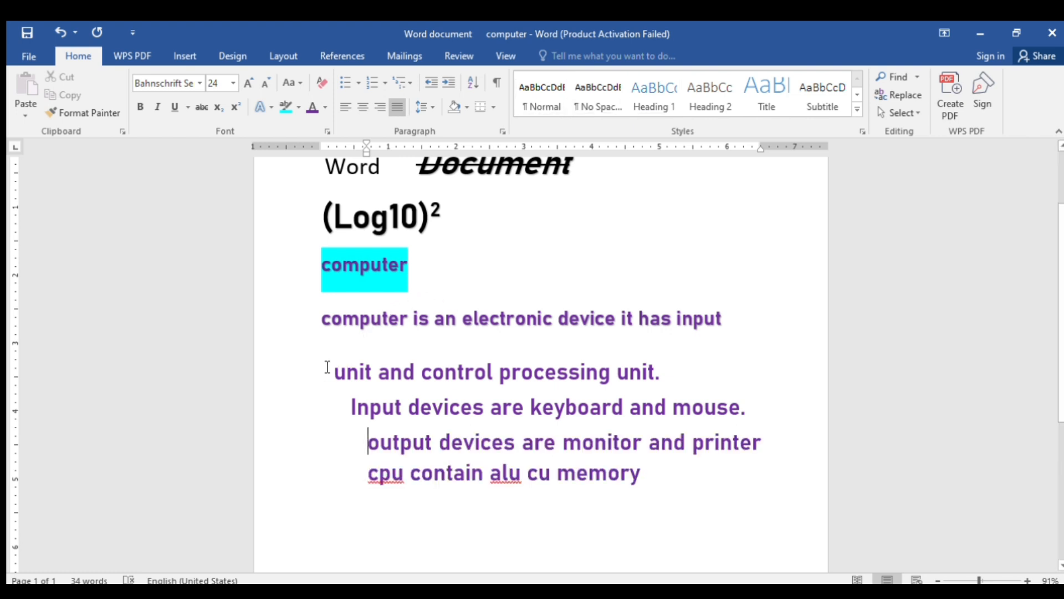
drag(318, 318, 638, 471)
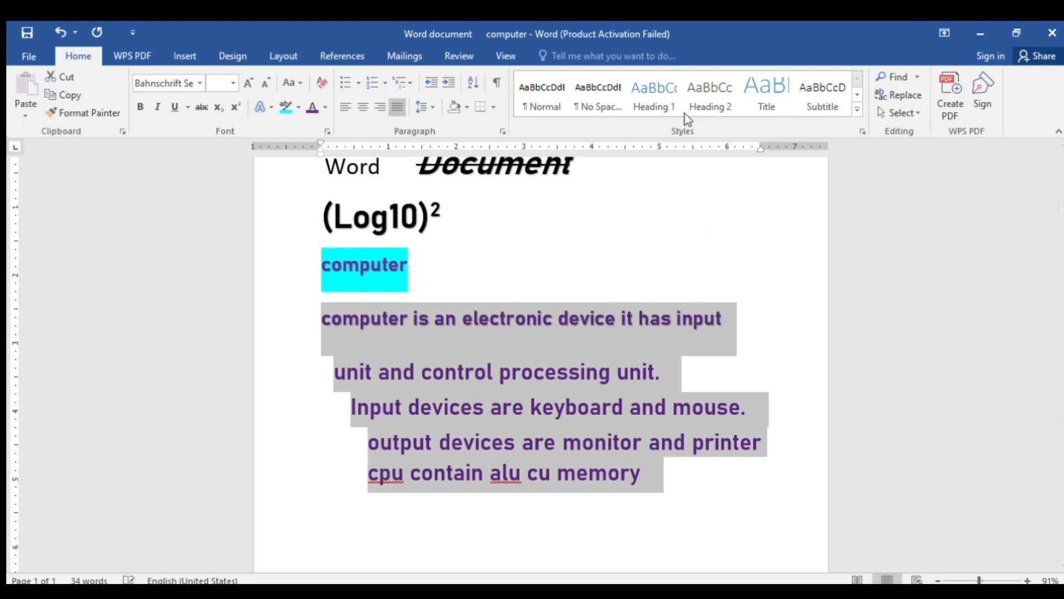
Preview No Spacing, Heading 1 and Title, then apply the Normal style to the selected lines
click(593, 95)
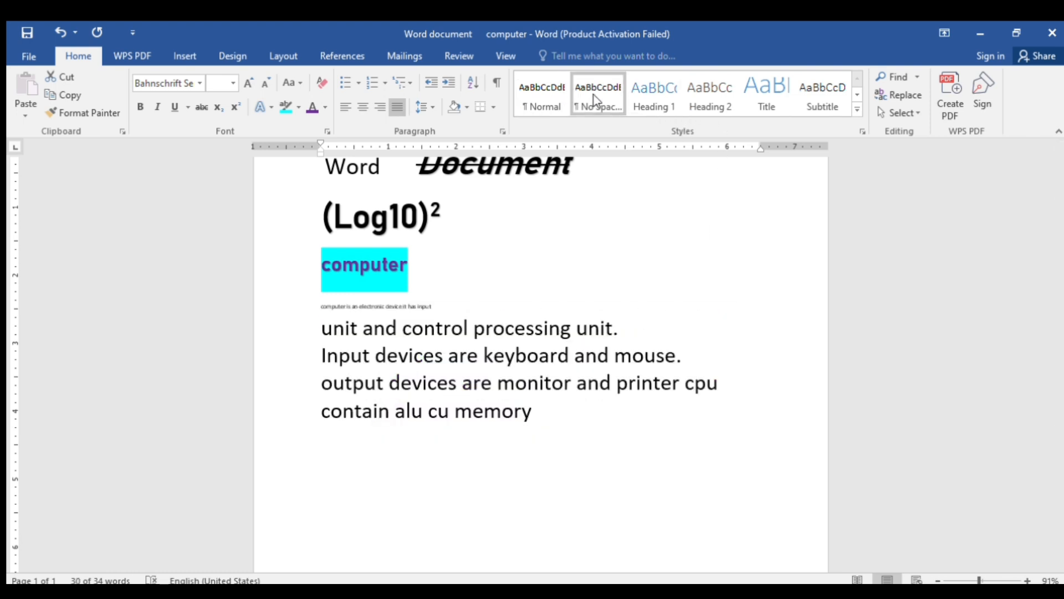
click(653, 98)
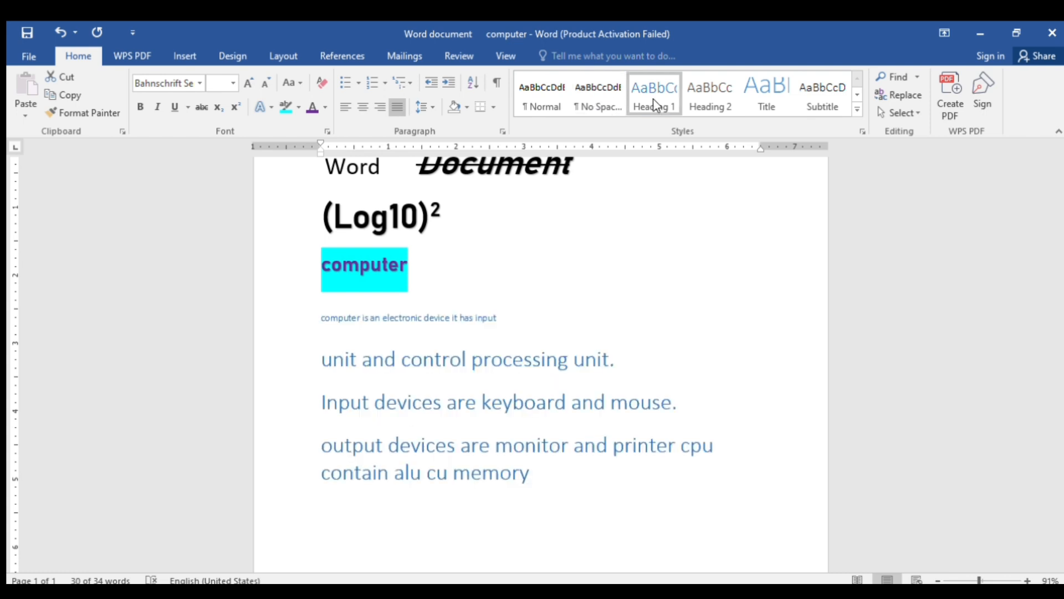
click(767, 101)
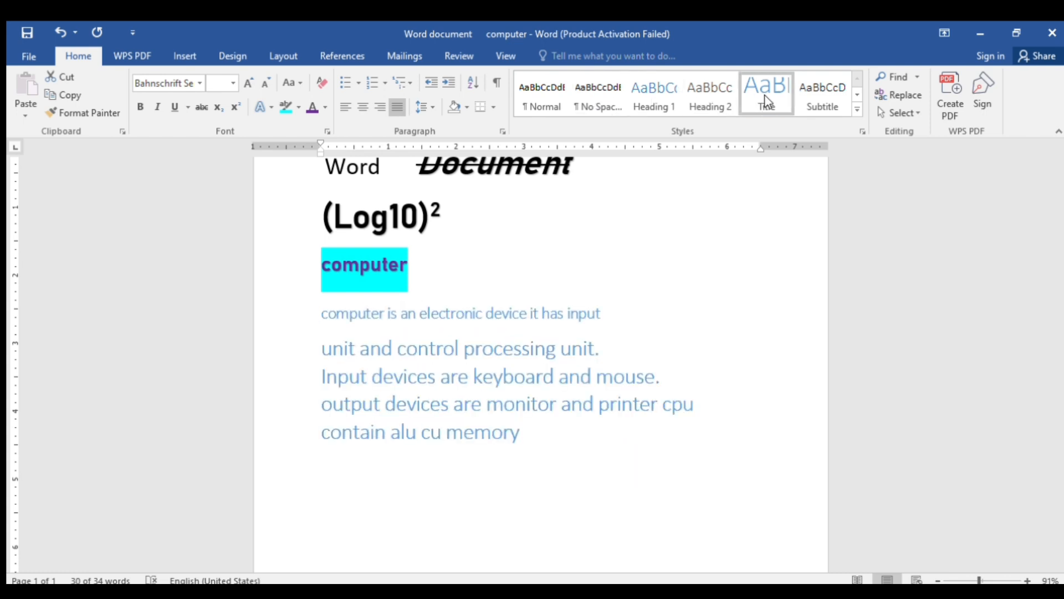
click(560, 92)
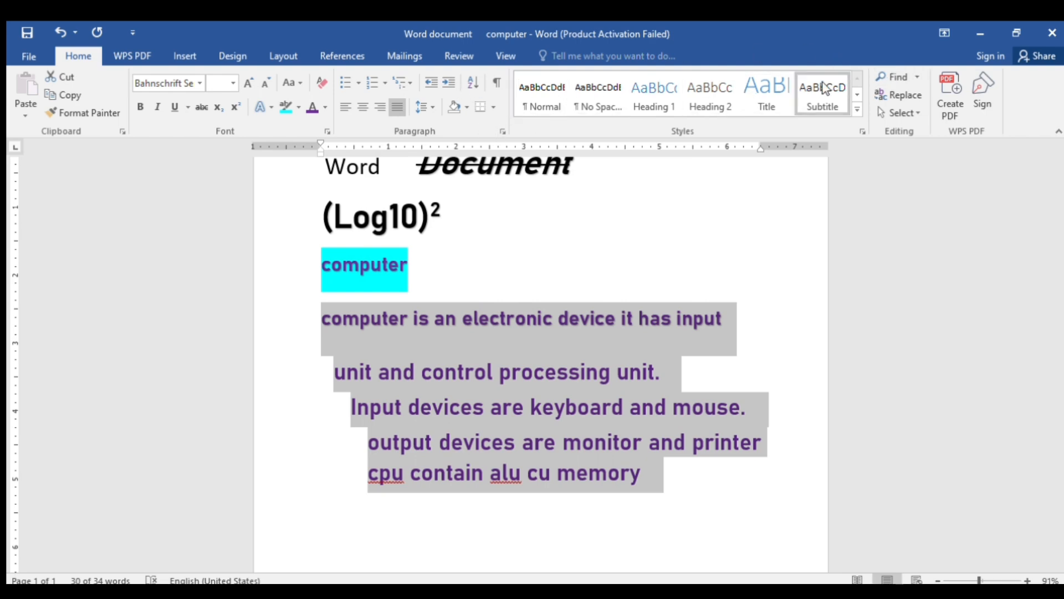
click(541, 89)
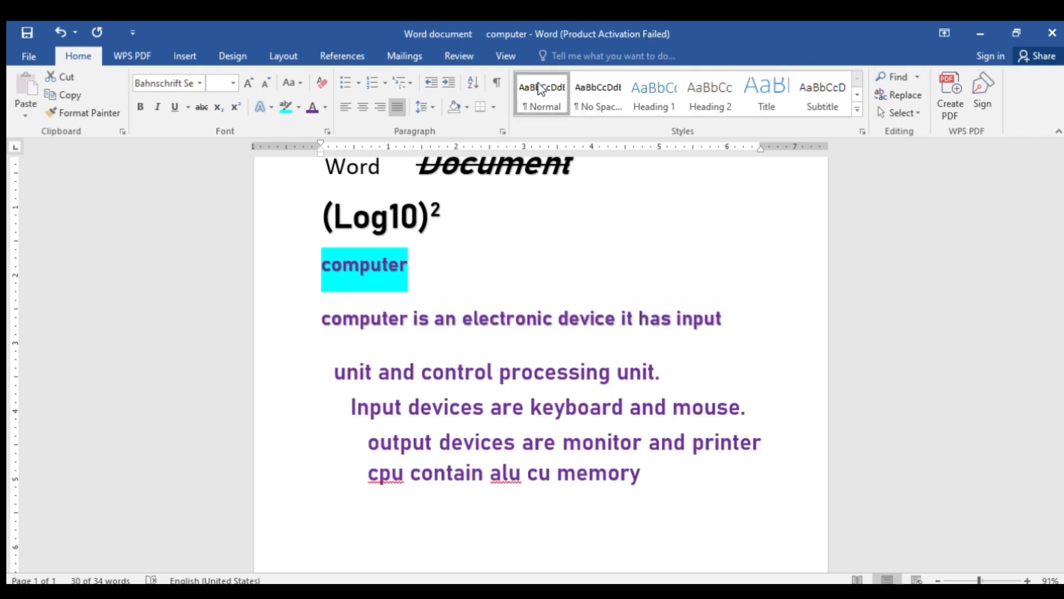
Delete the small sentence 'computer is an electronic device it has input'
click(630, 428)
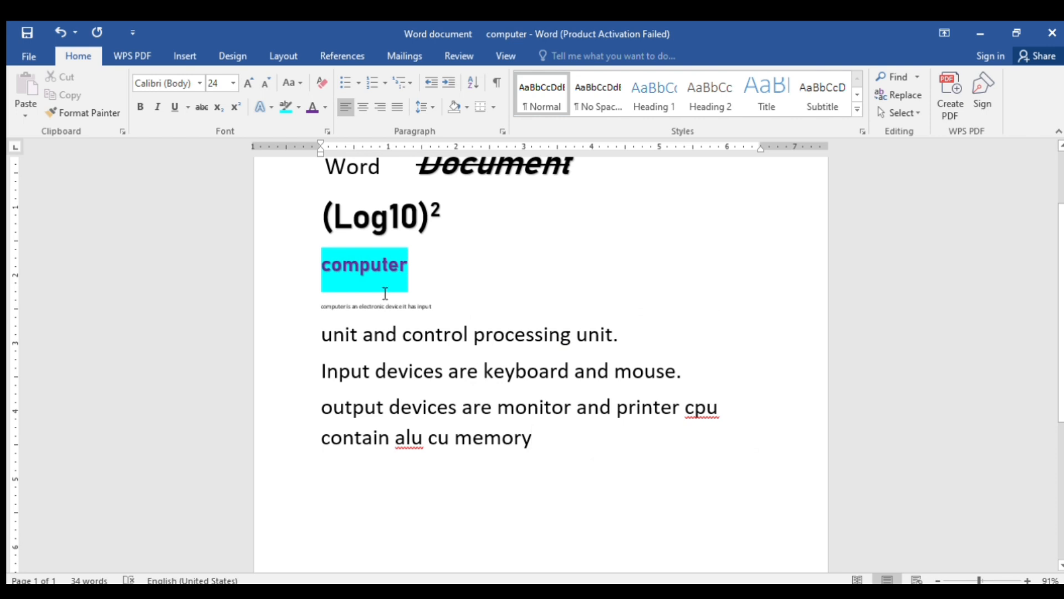
drag(407, 300, 327, 307)
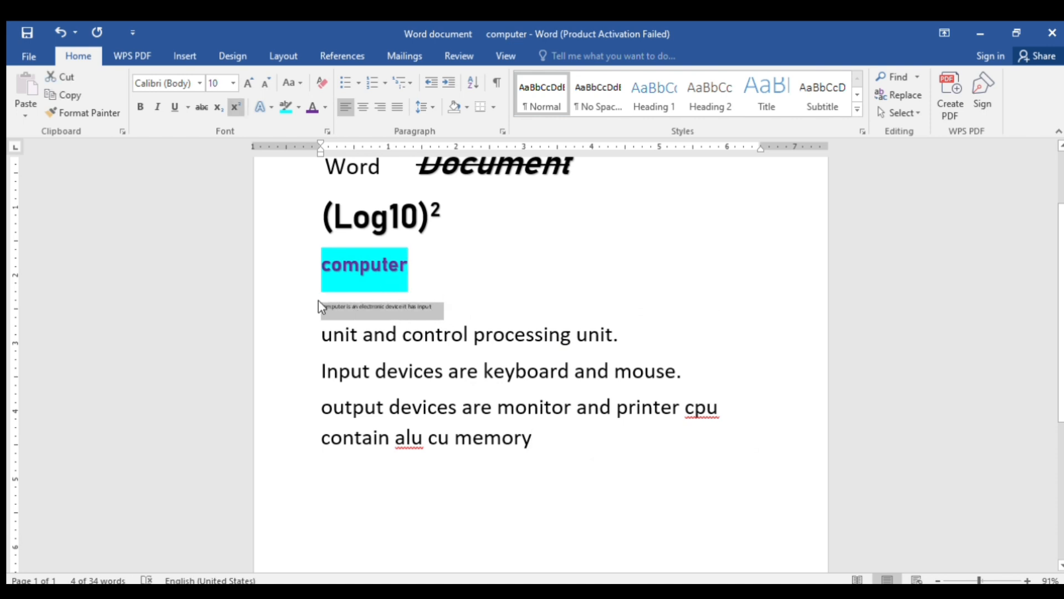
key(Delete)
Add an empty line after the word 'memory'
scroll(506, 348, down, 2)
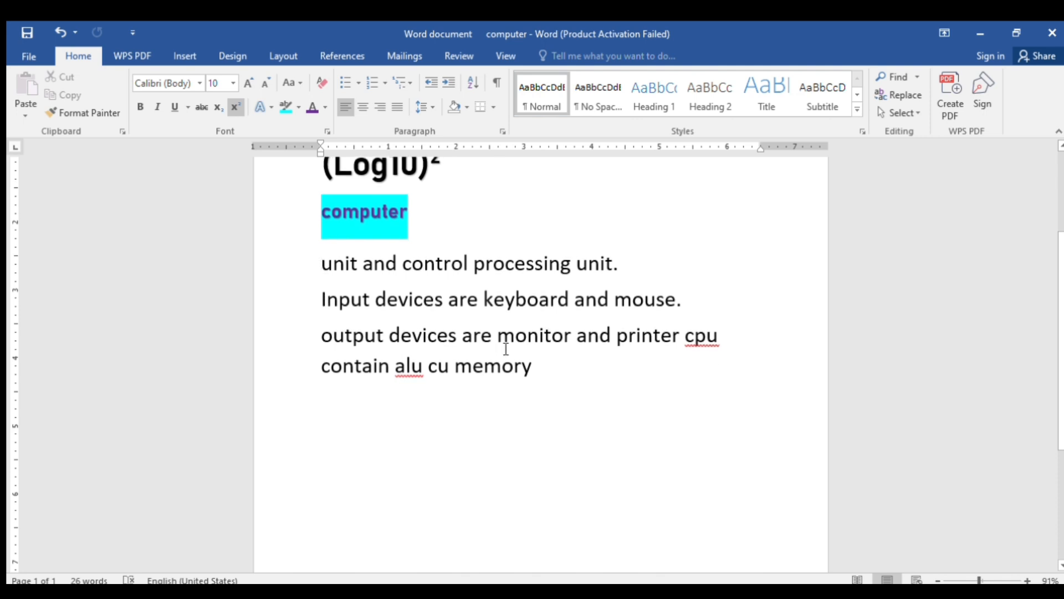
click(550, 385)
key(Return)
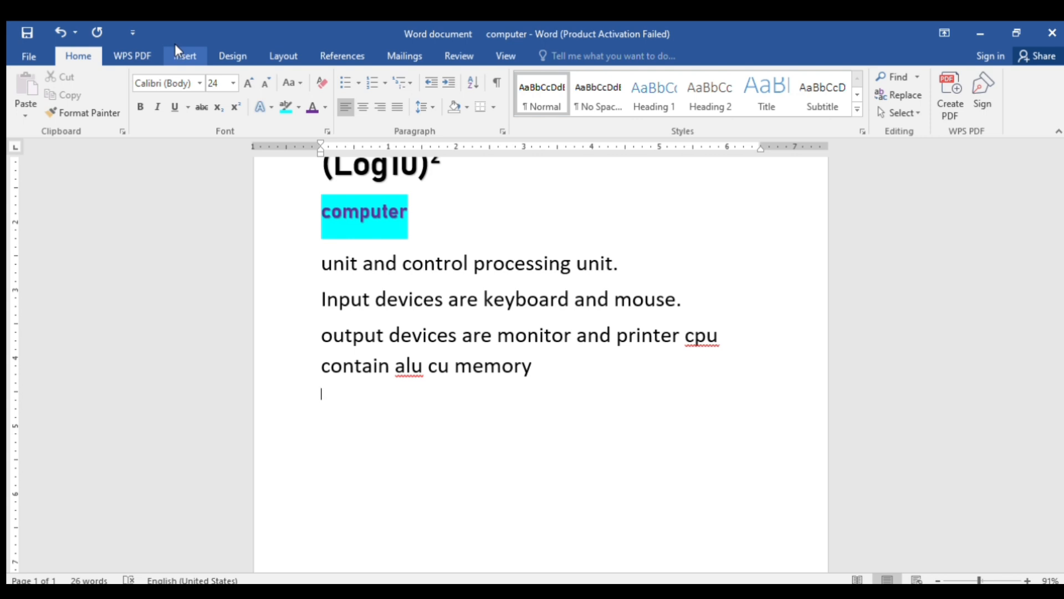
Insert an empty 4×4 table below the 'cpu contain alu cu memory' line
click(177, 54)
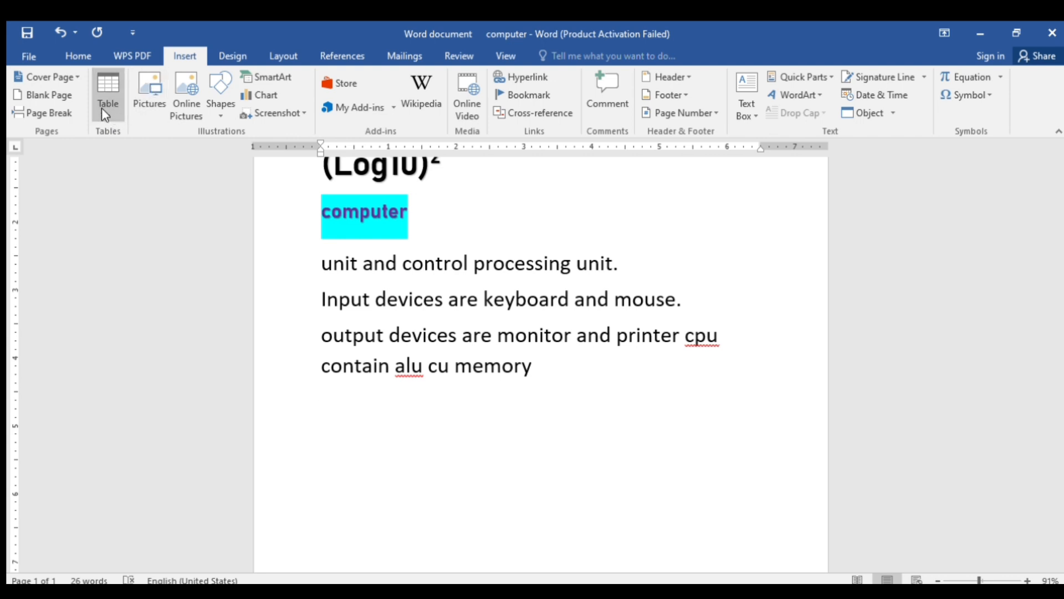
click(103, 148)
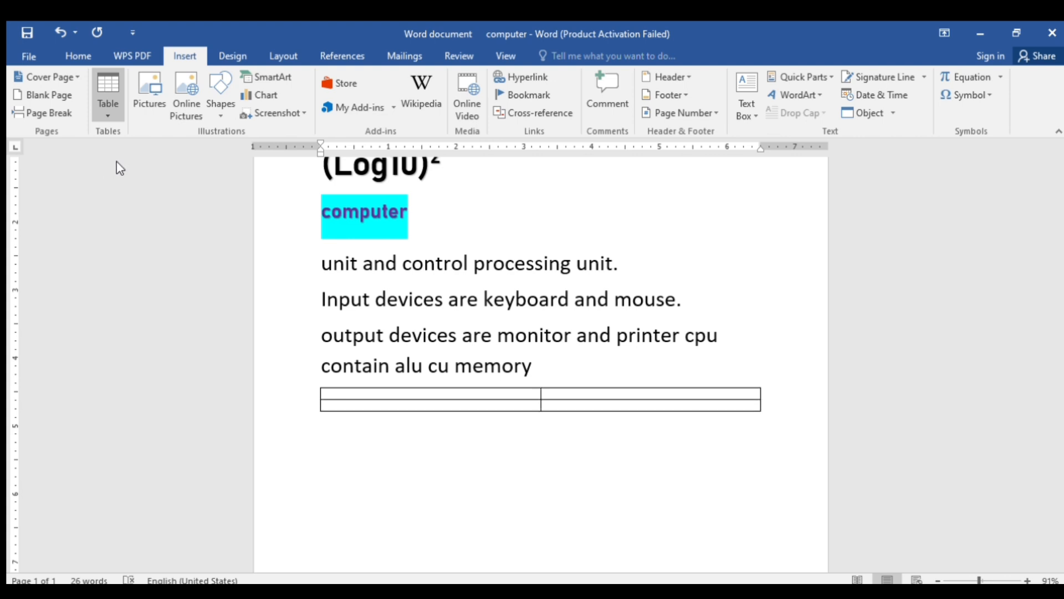
click(144, 187)
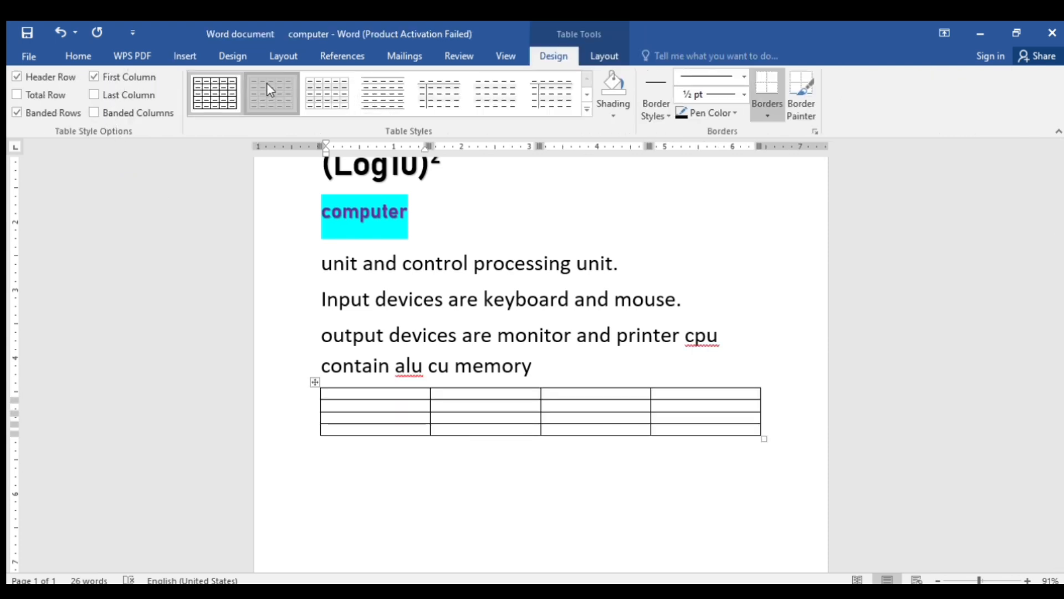
Preview Grid Table Light, then keep the table in the plain Table Grid style
click(269, 89)
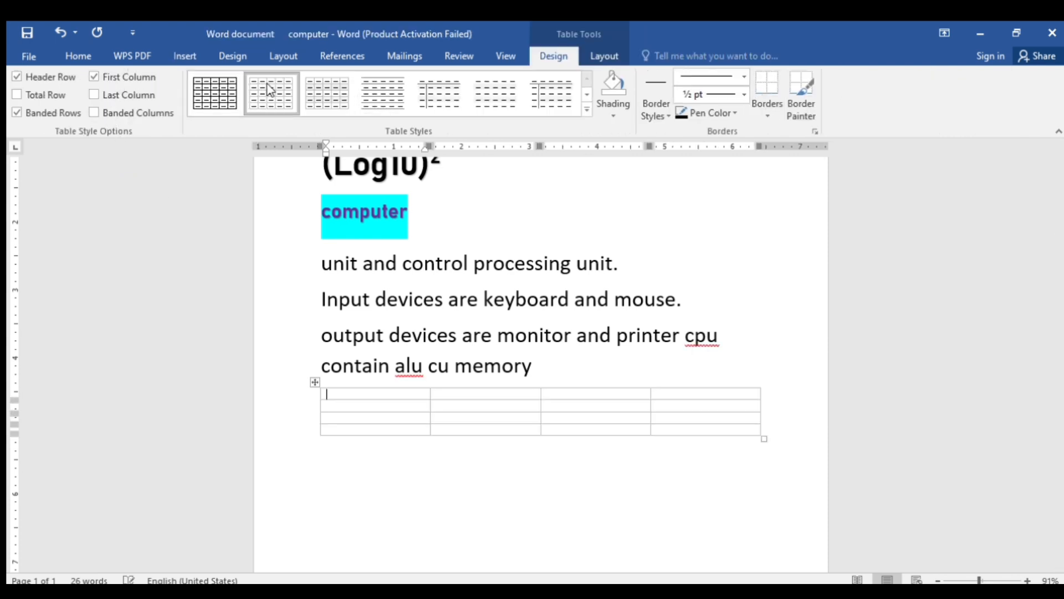
click(223, 79)
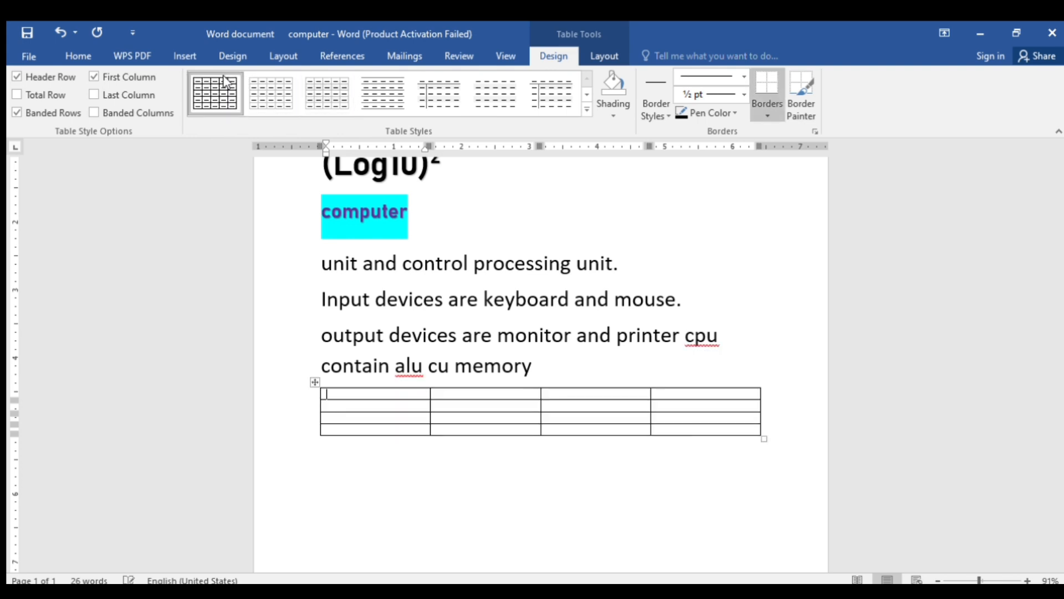
click(186, 53)
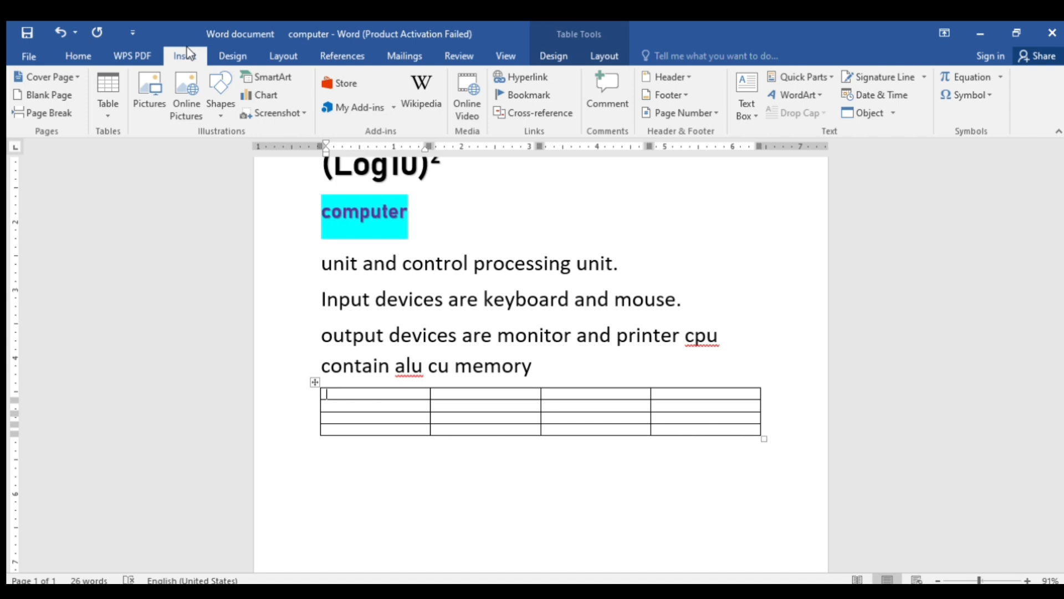
Drag the column borders so the first column is narrow and the fourth widest, and make row 1 taller
scroll(381, 364, down, 1)
scroll(380, 364, up, 1)
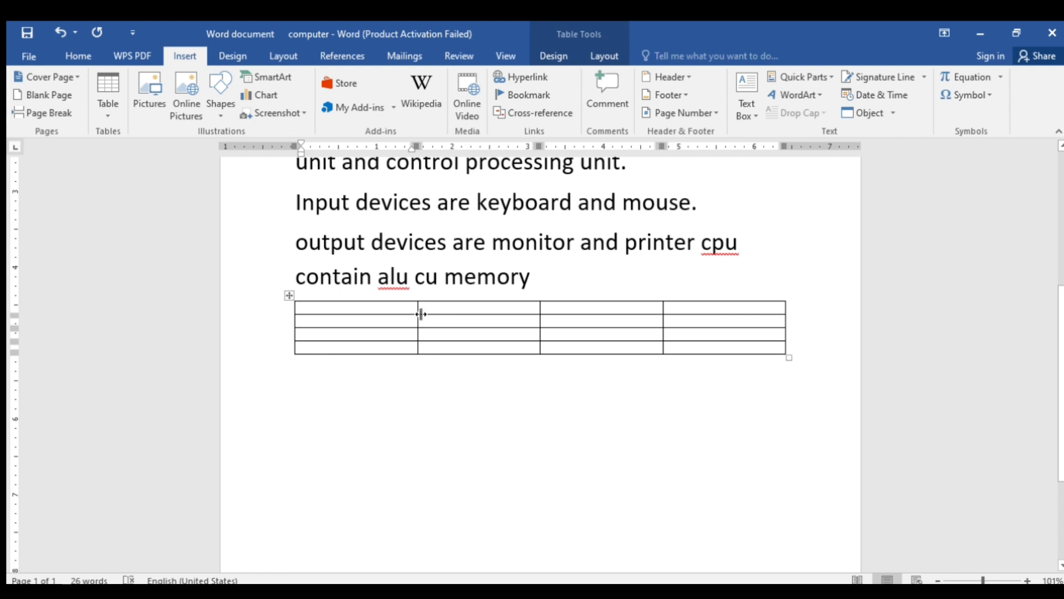
drag(419, 312, 360, 317)
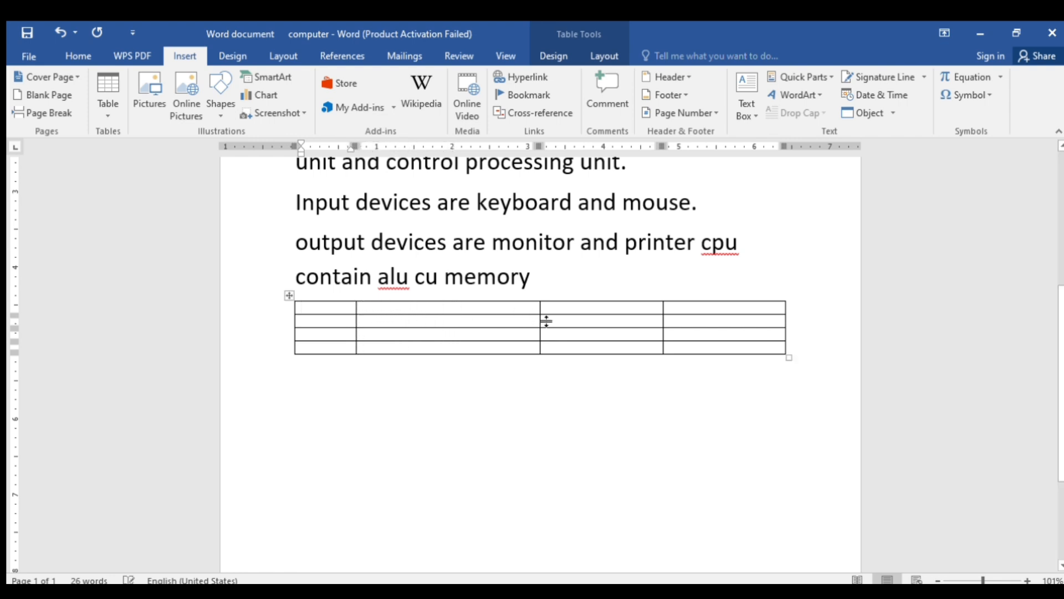
drag(545, 315, 438, 309)
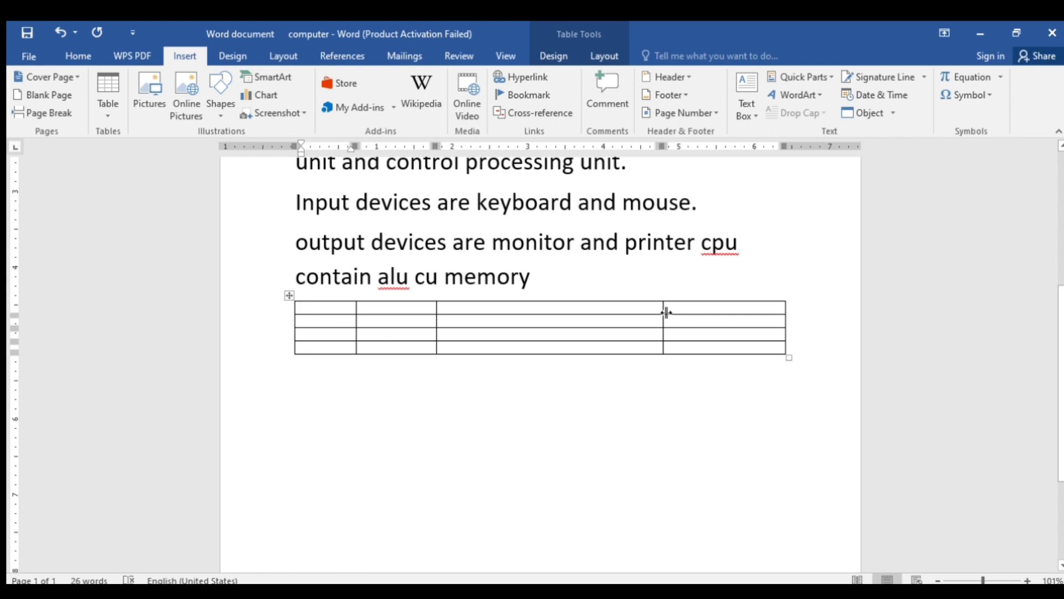
drag(665, 314, 524, 315)
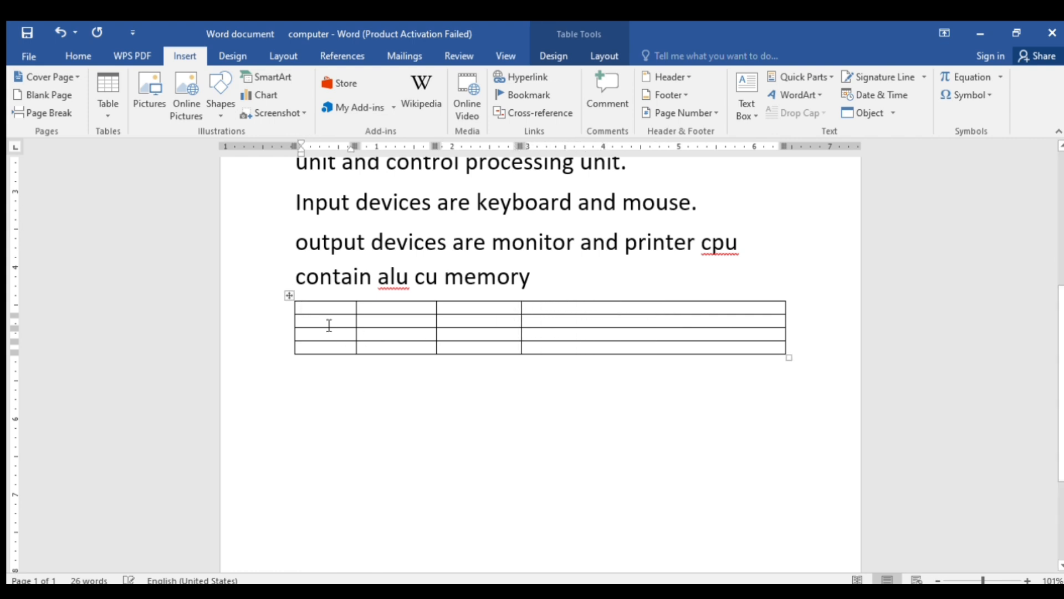
mouse_move(301, 318)
drag(307, 319, 302, 344)
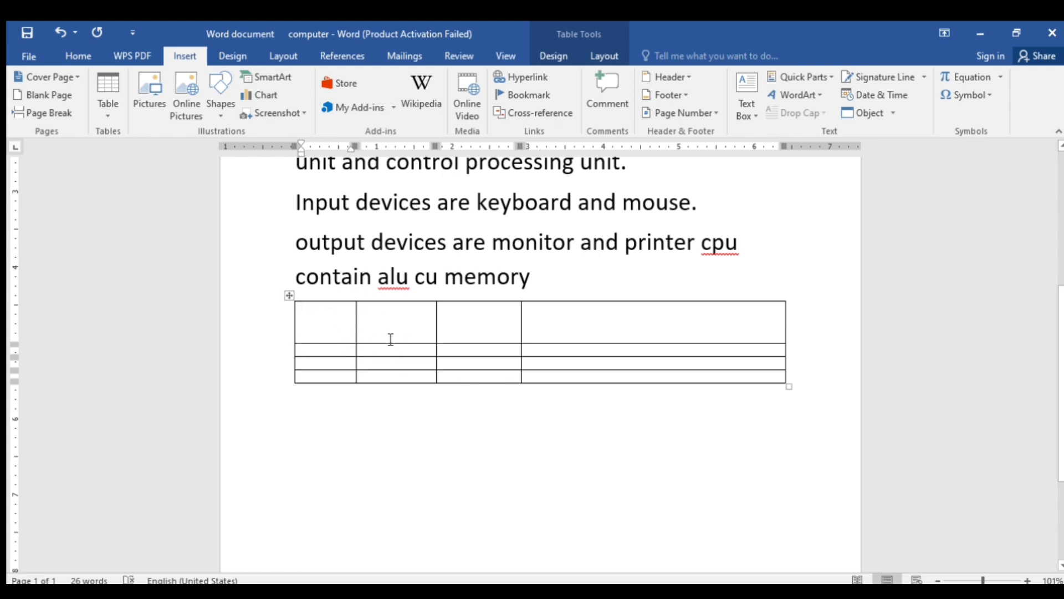
mouse_move(287, 347)
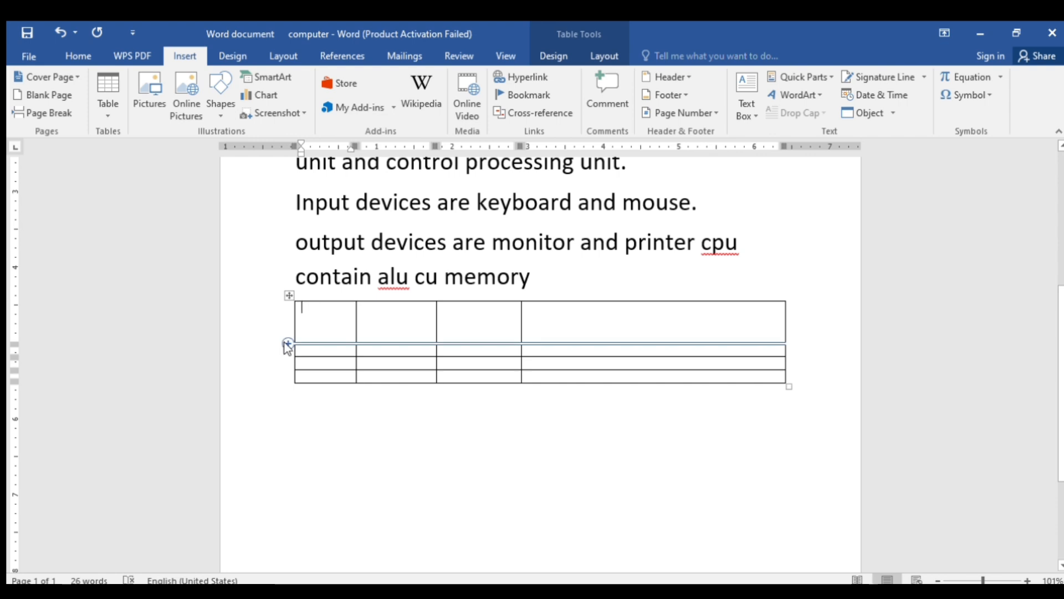
Add a row below the first row and a column between columns 2 and 3
click(287, 343)
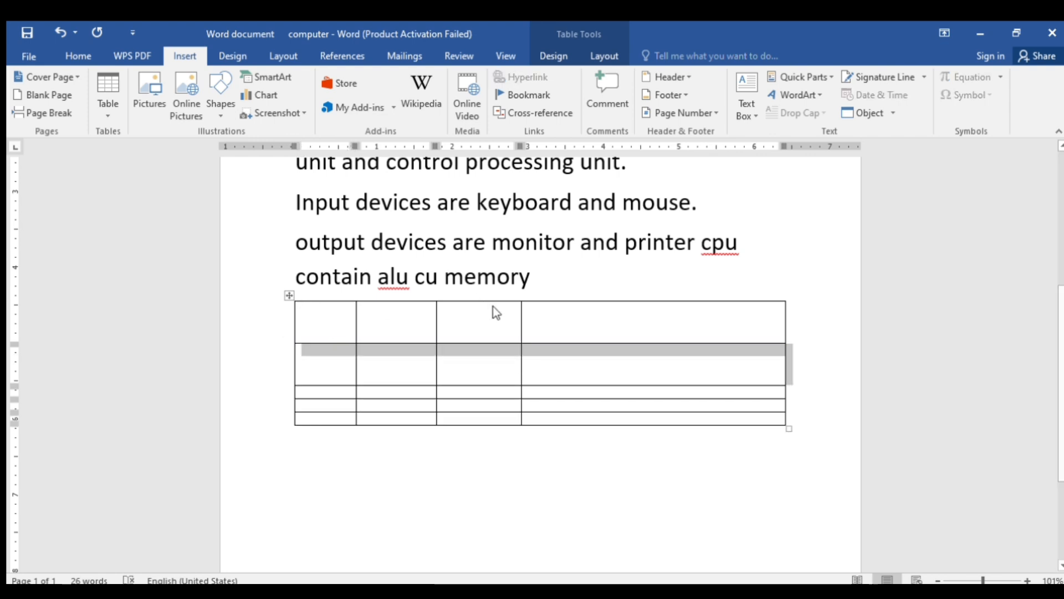
click(622, 299)
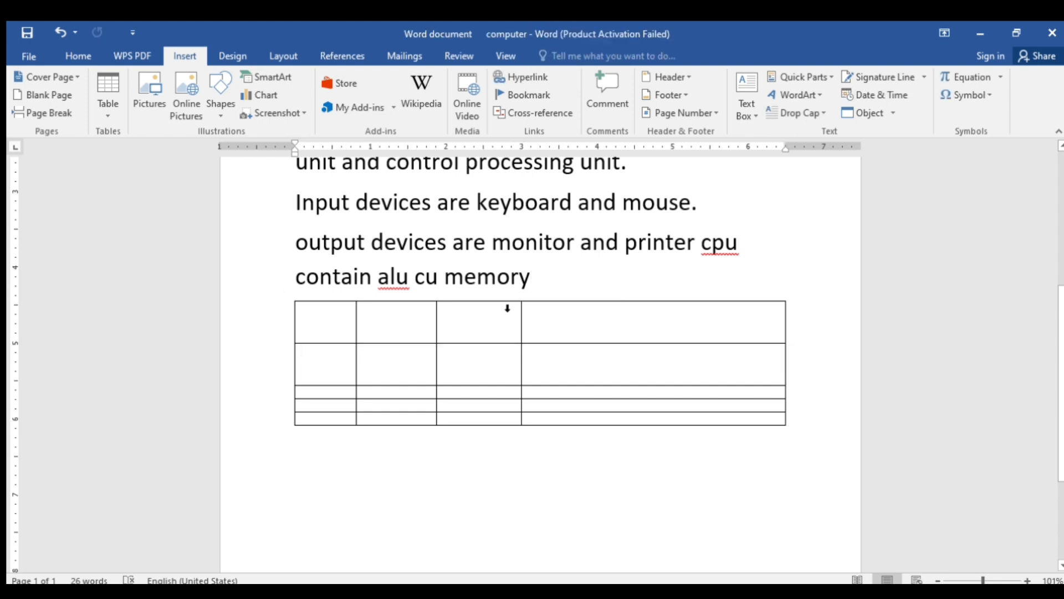
click(437, 295)
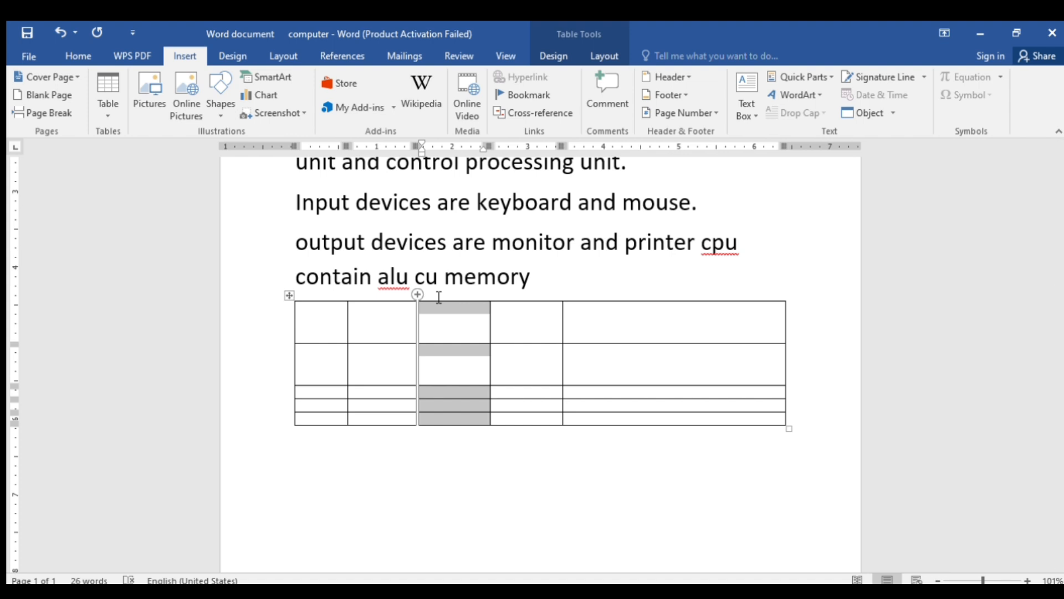
click(510, 332)
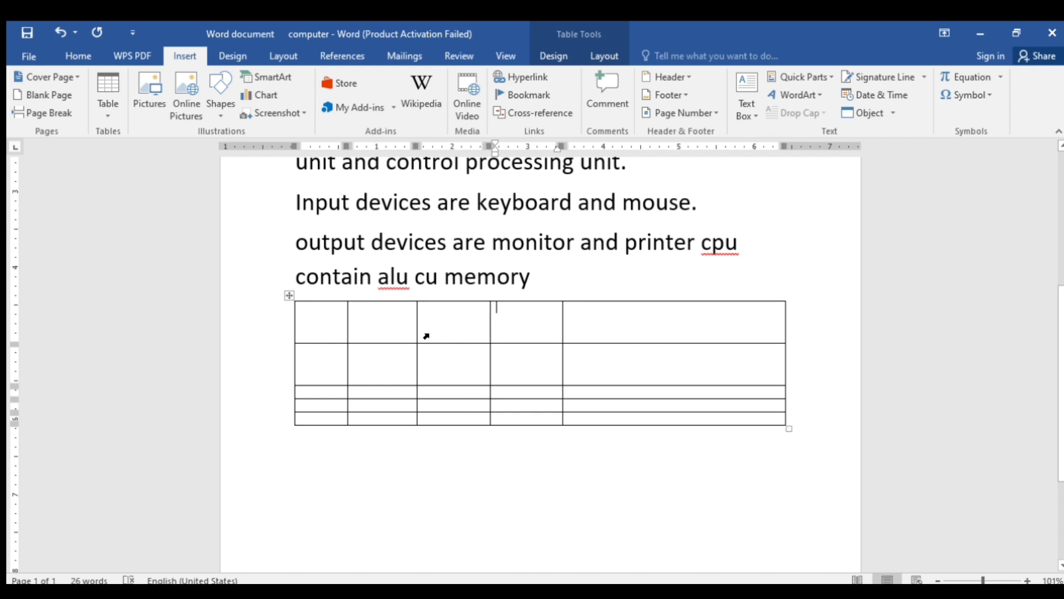
scroll(304, 332, up, 2)
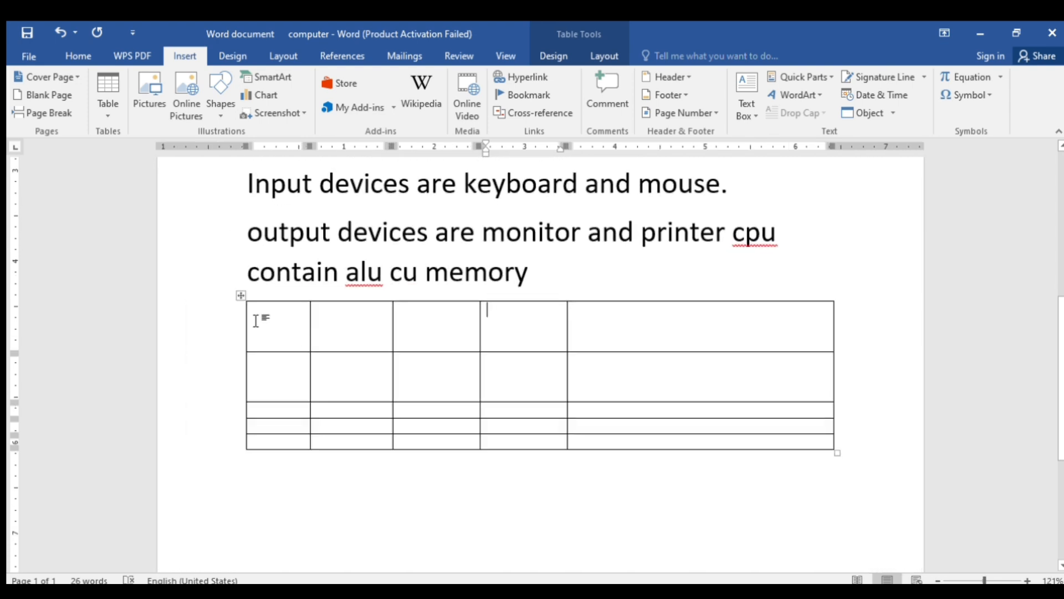
Type the headings computer, device, input and output across the first row's cells
click(257, 320)
text(computer)
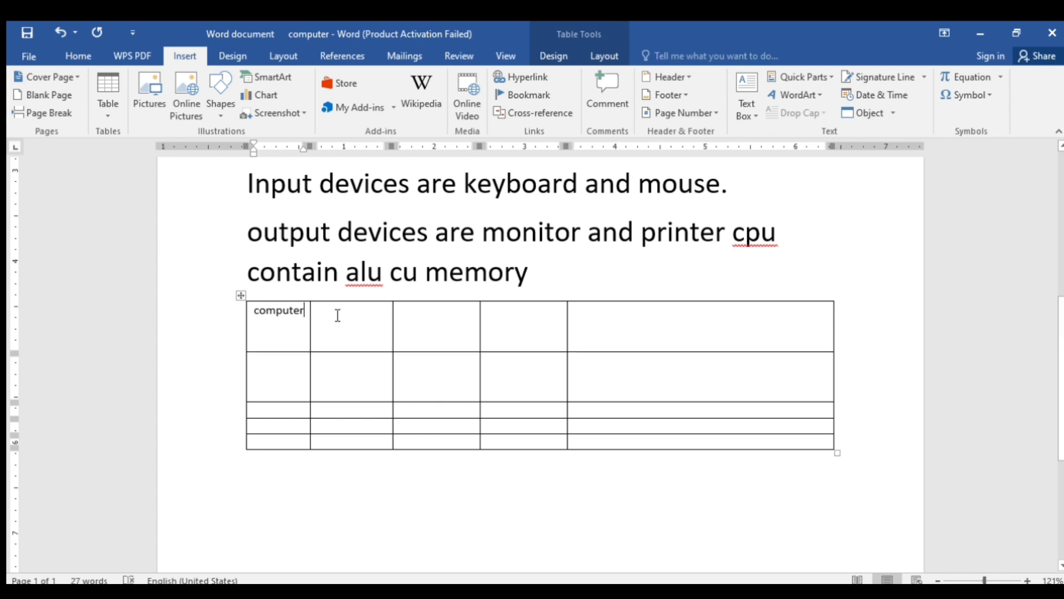
click(337, 315)
text(device)
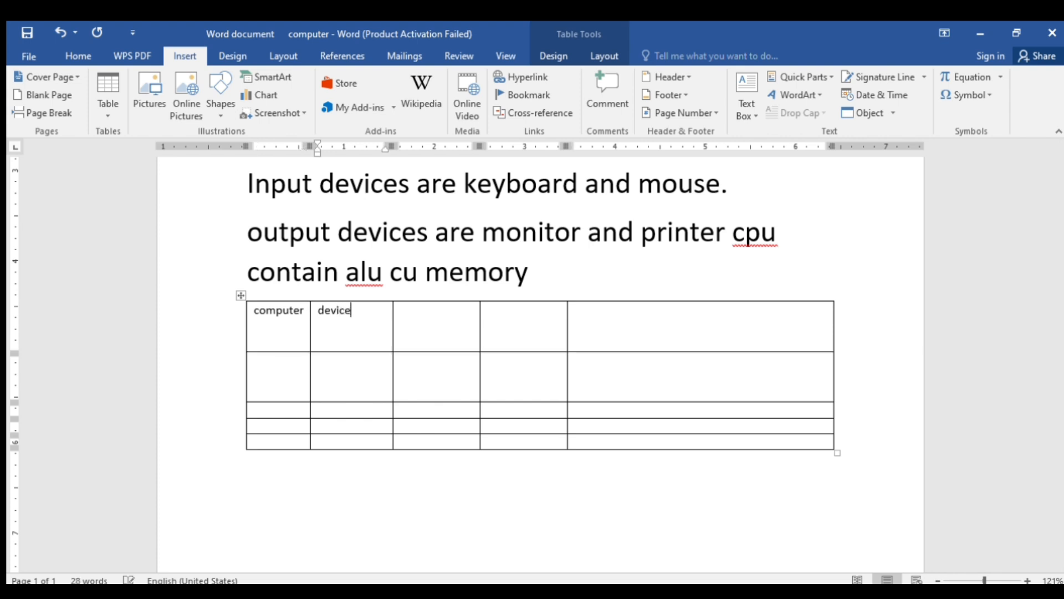
key(Tab)
text(input)
key(Tab)
text(output)
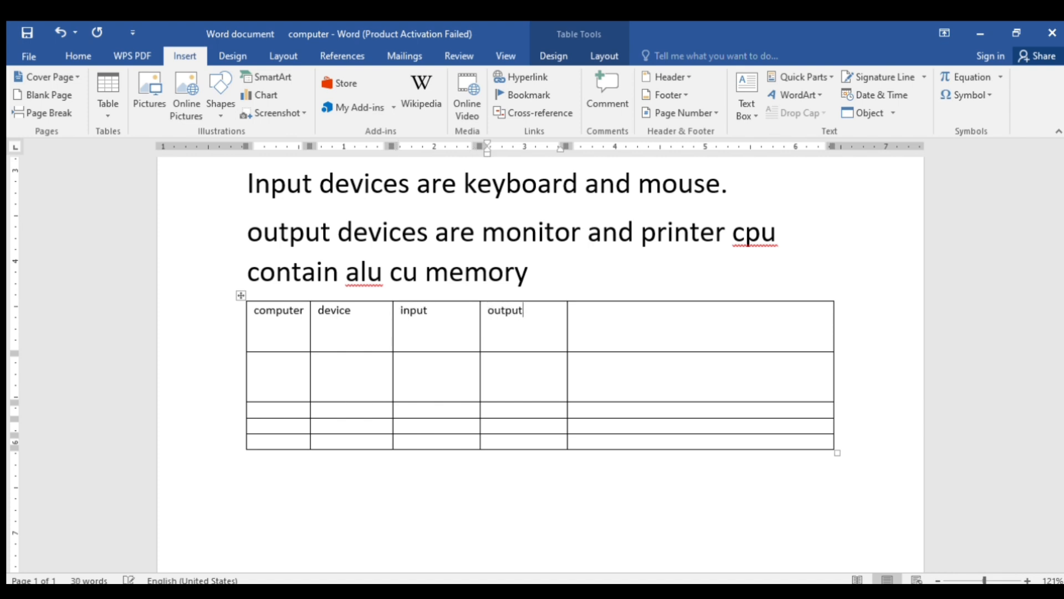
key(Tab)
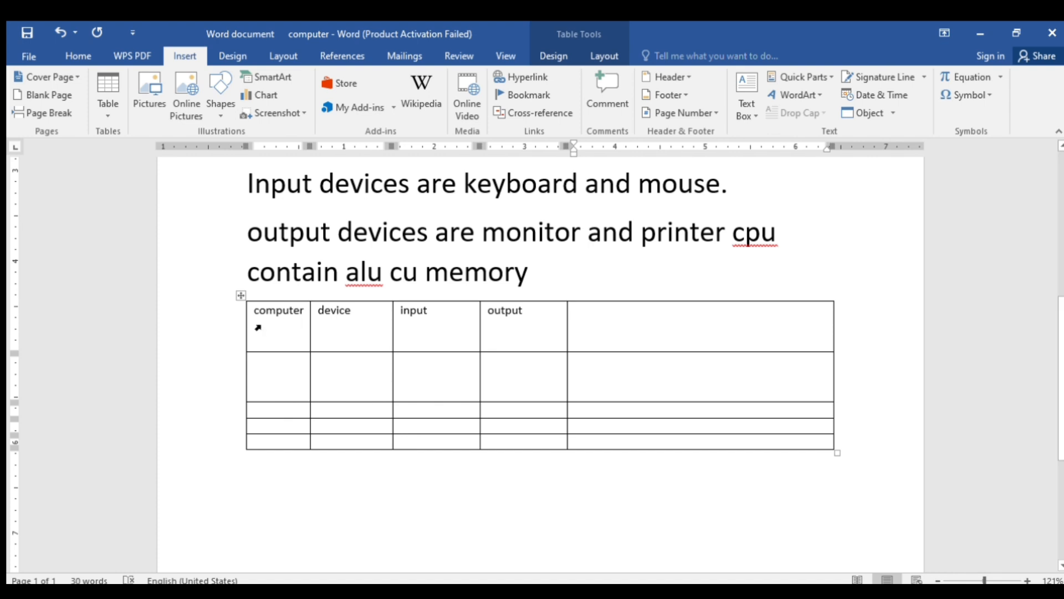
Select the whole table and try bottom-right, bottom-centre and bottom-left cell alignment
click(241, 296)
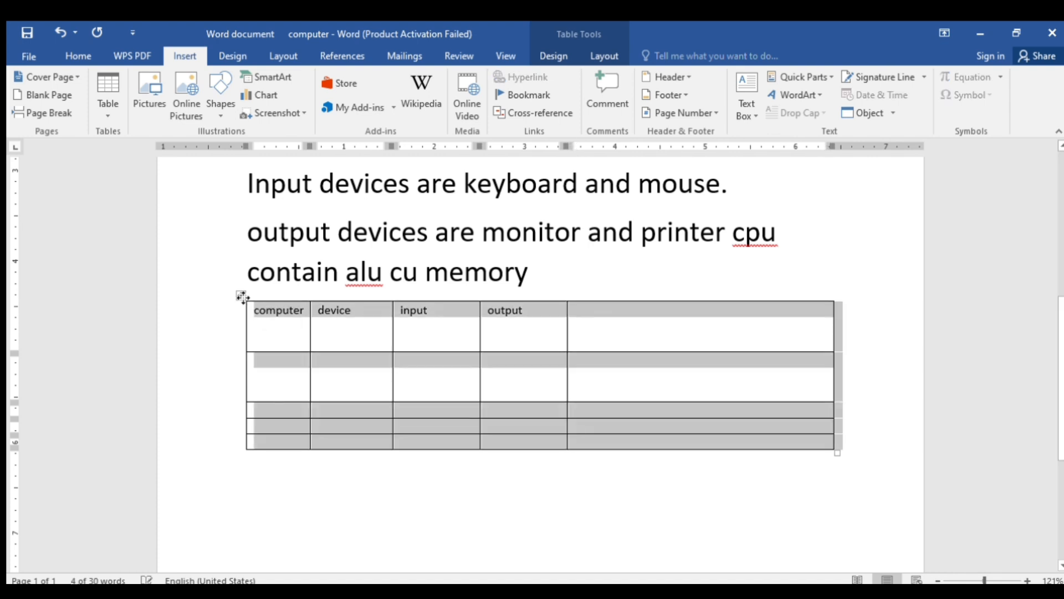
click(288, 316)
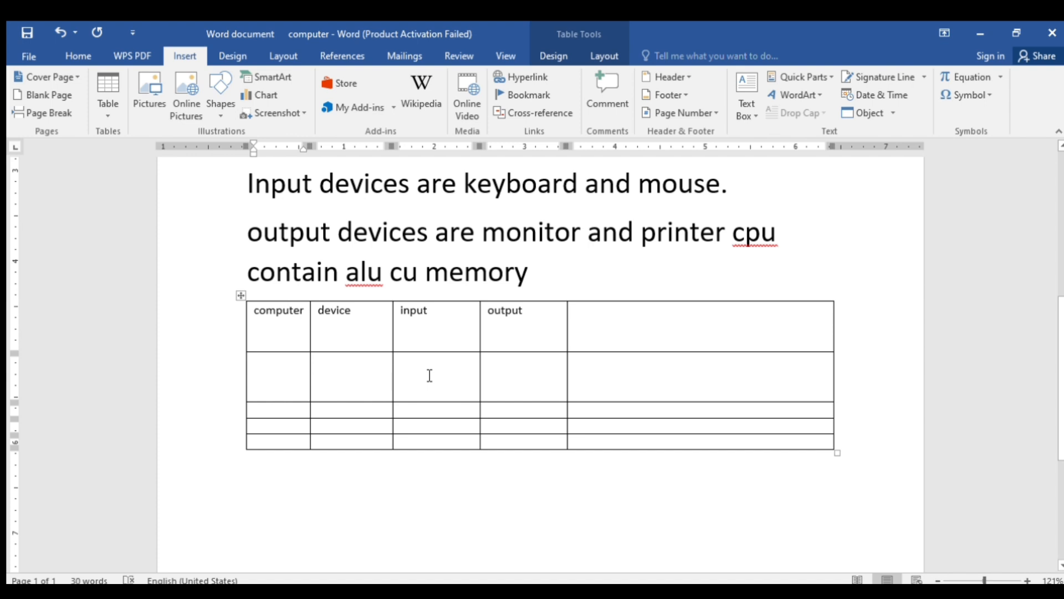
click(241, 299)
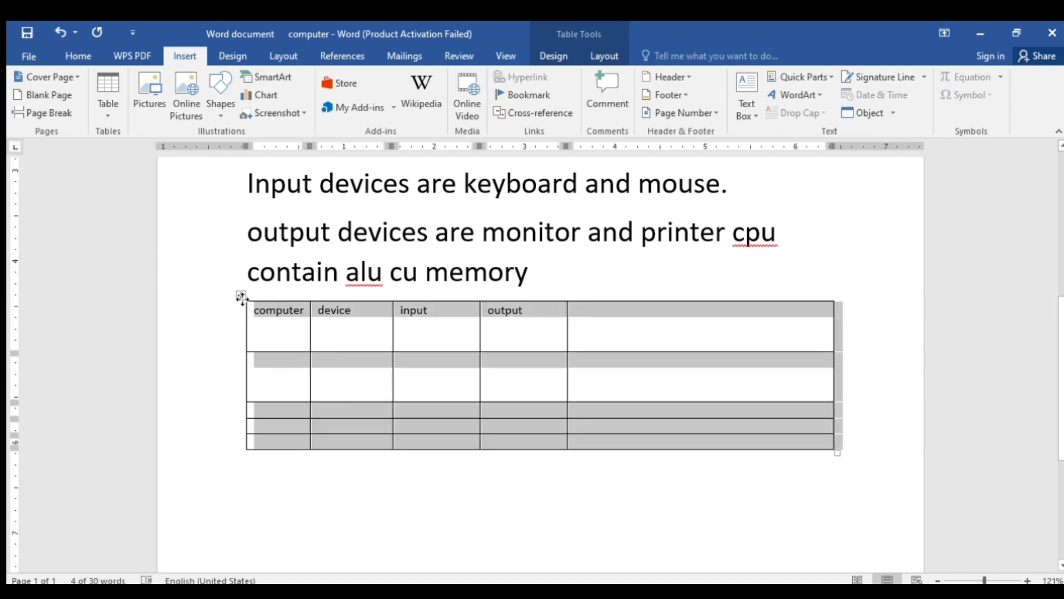
click(601, 55)
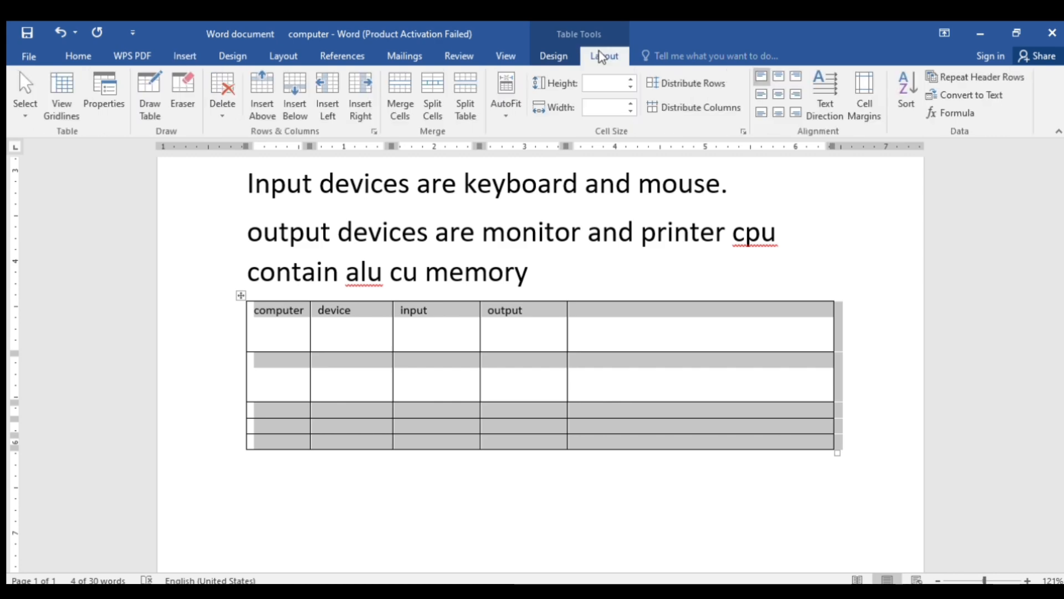
click(795, 112)
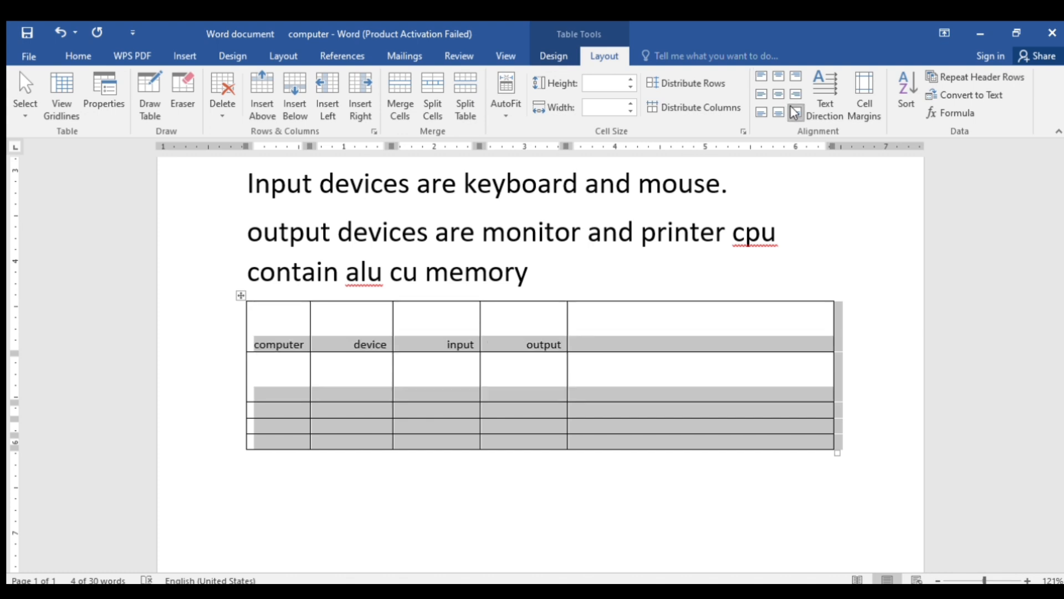
click(777, 112)
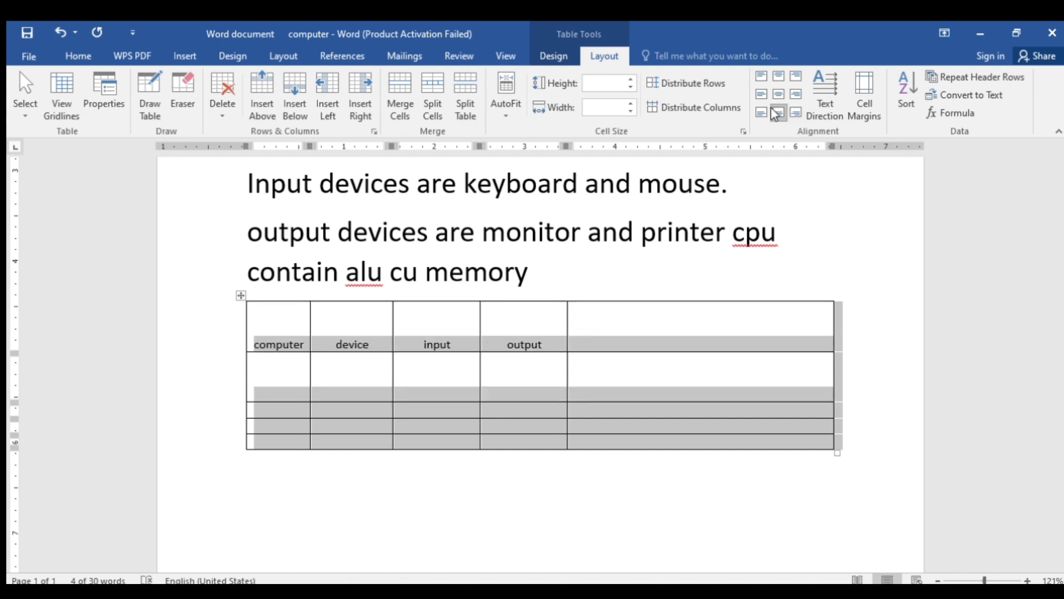
click(761, 112)
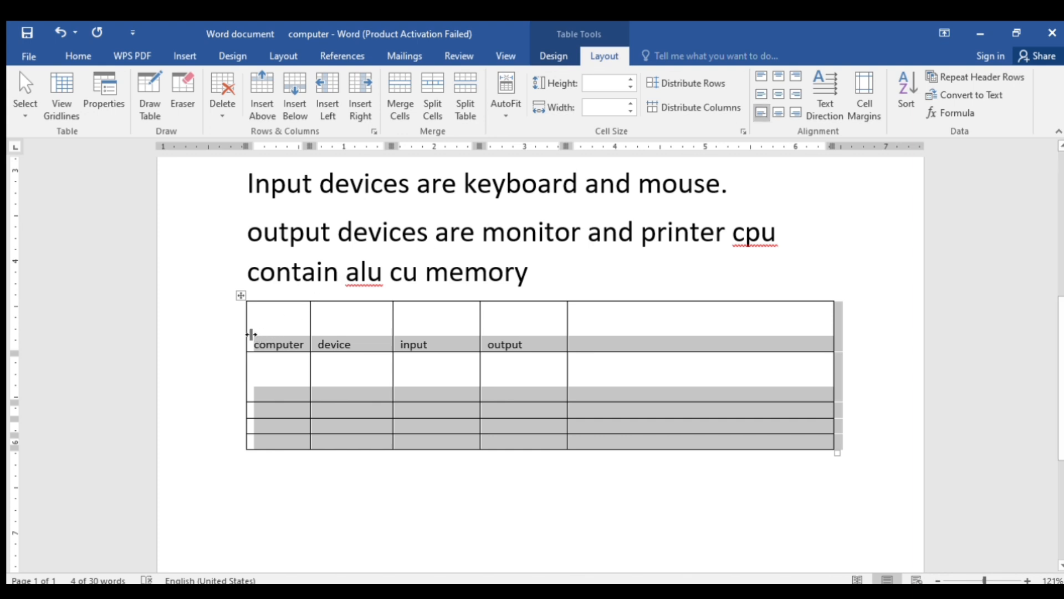
Widen the first column leftward and centre the headings horizontally and vertically
drag(249, 334, 197, 334)
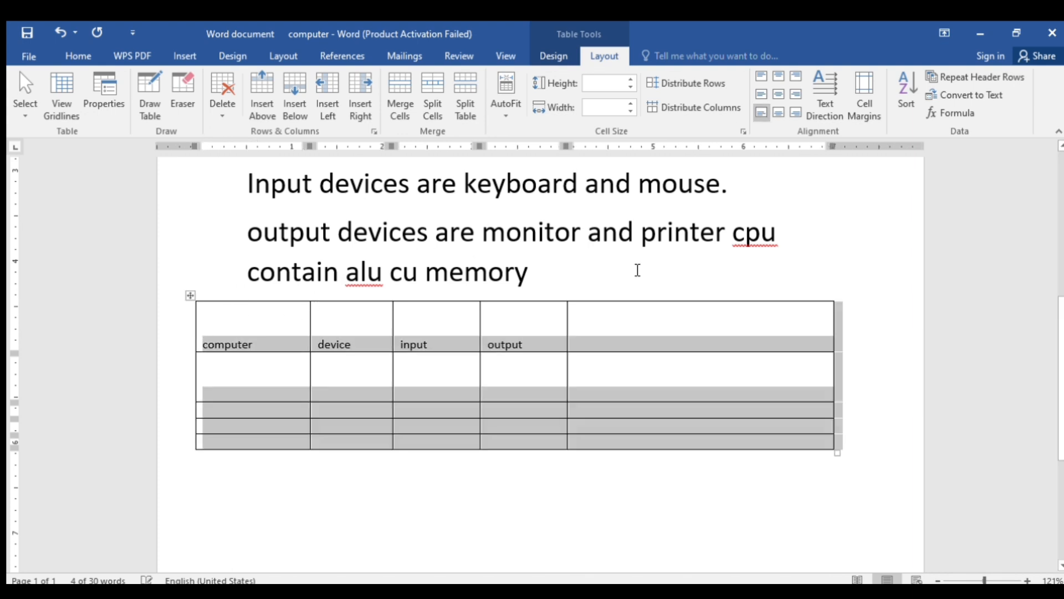
click(779, 95)
click(714, 371)
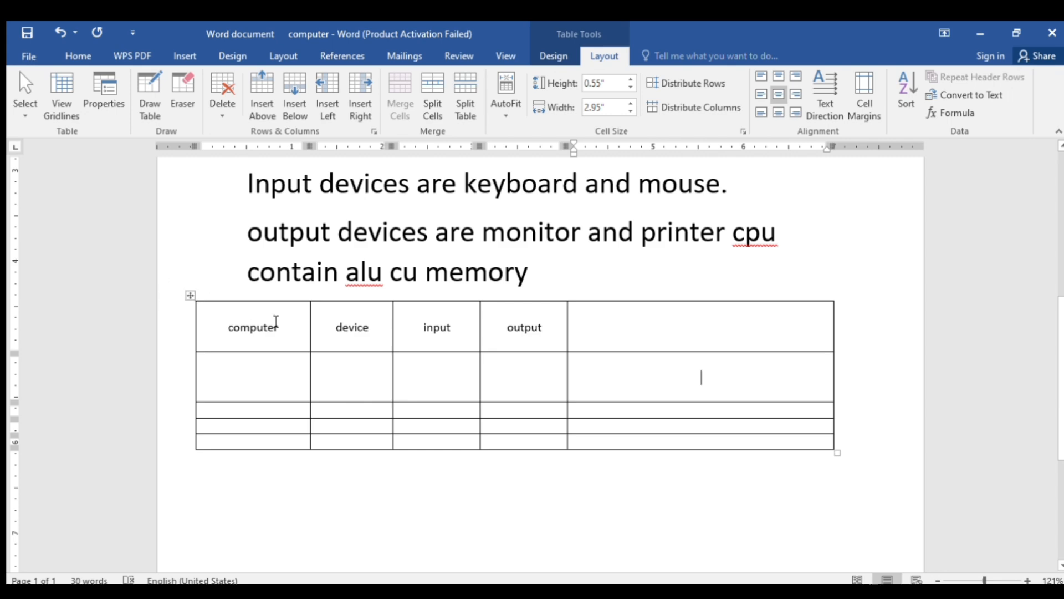
Set the header row's height to 0.5" and its cell width to 1.1" in Cell Size
double_click(276, 322)
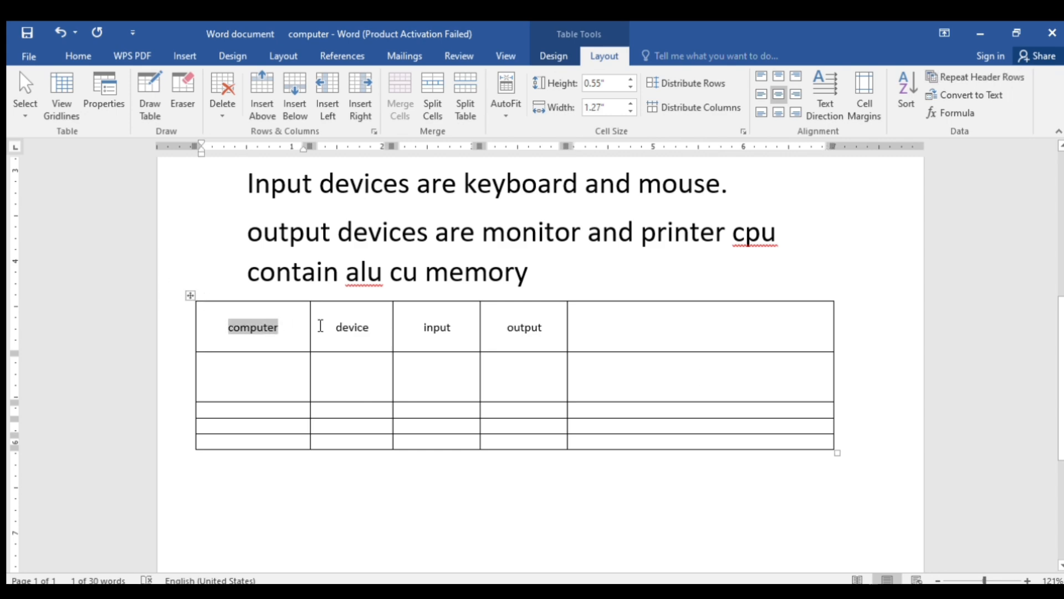
click(297, 314)
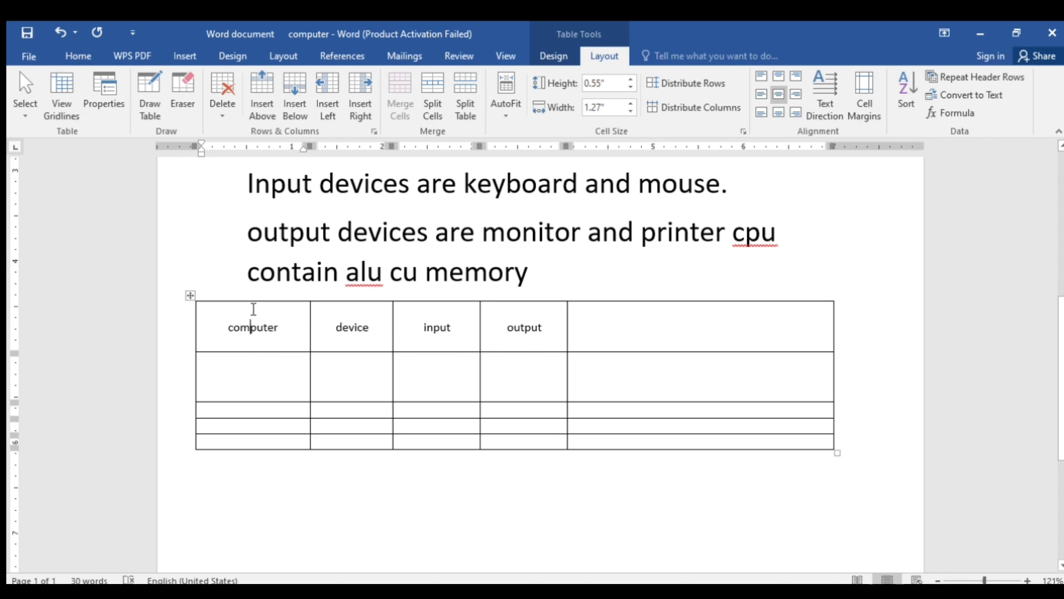
double_click(254, 308)
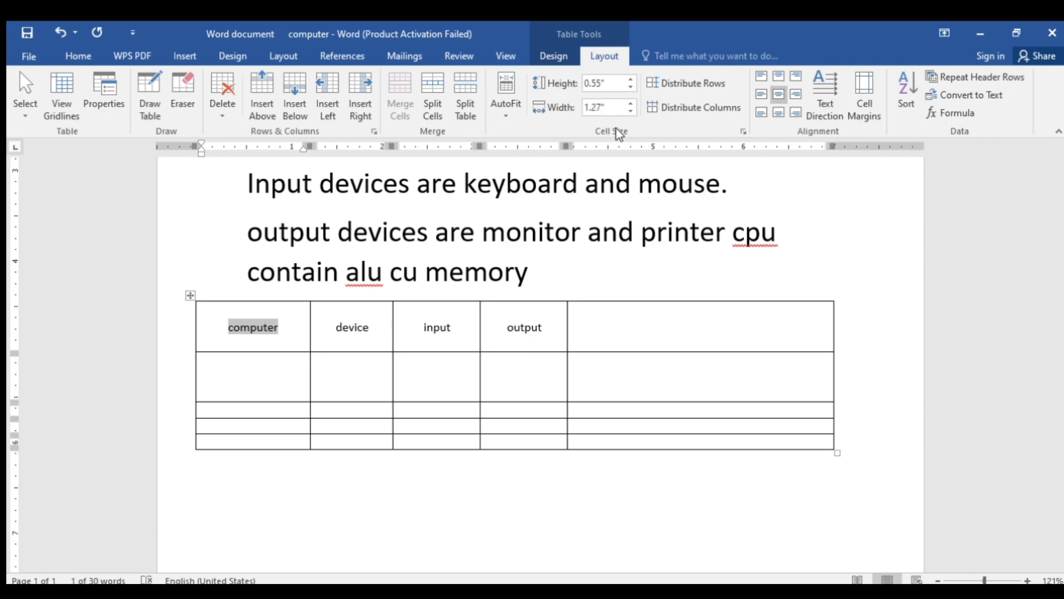
click(630, 87)
click(629, 87)
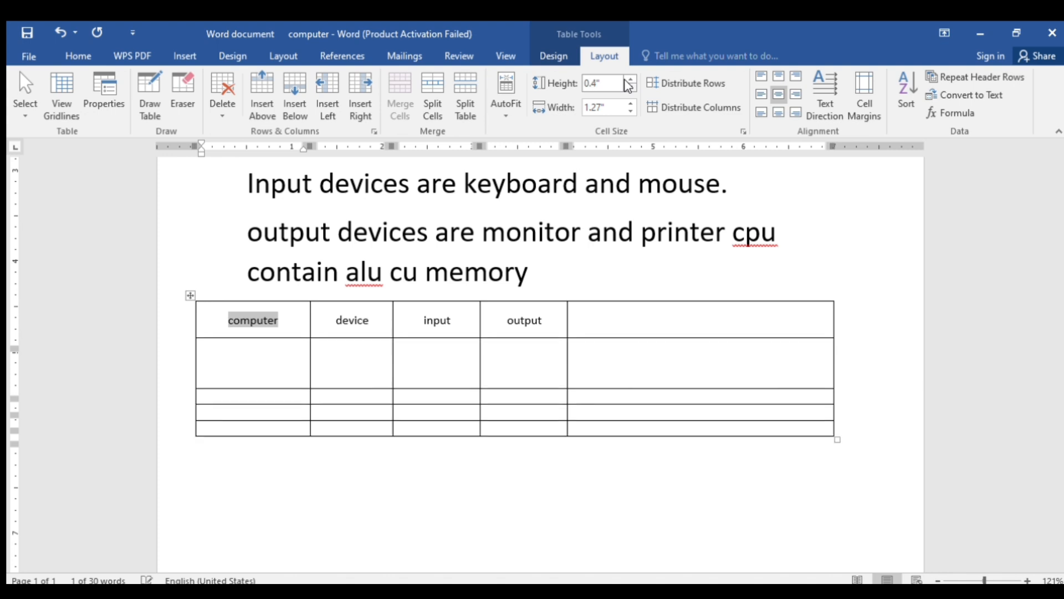
click(630, 87)
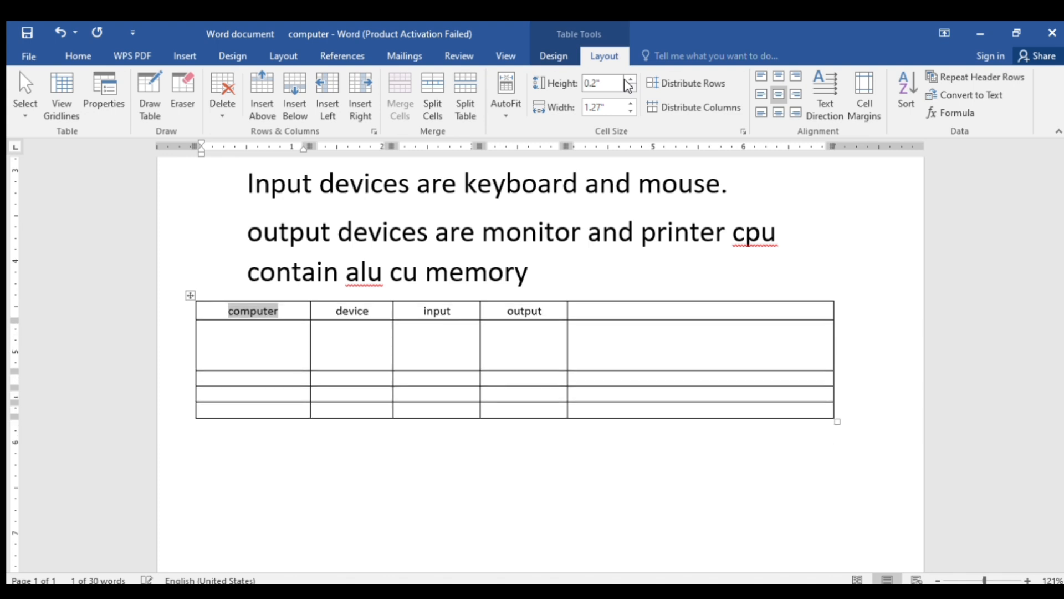
click(630, 111)
click(629, 111)
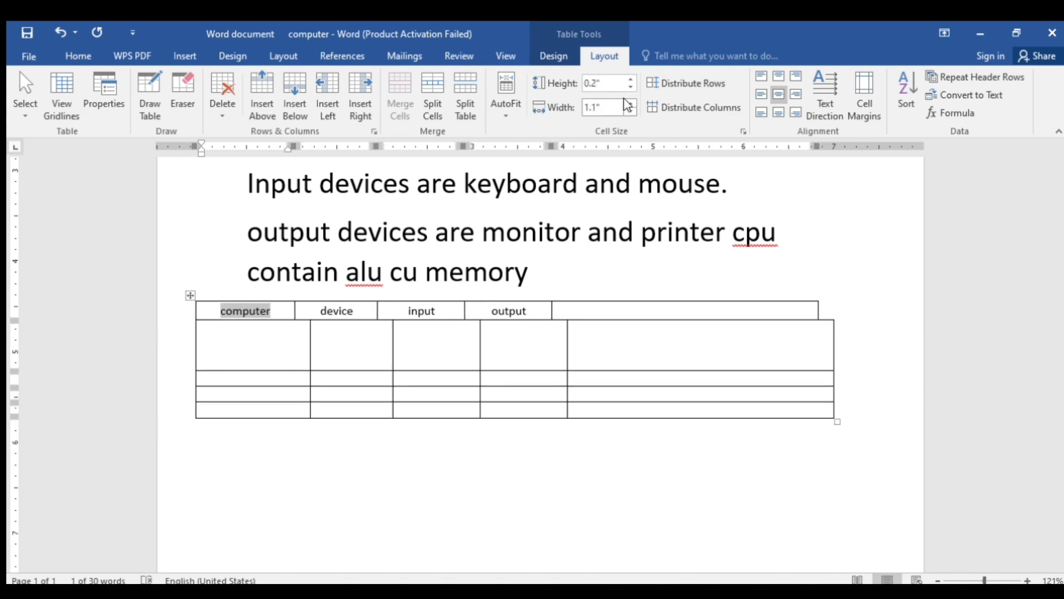
click(626, 87)
click(626, 87)
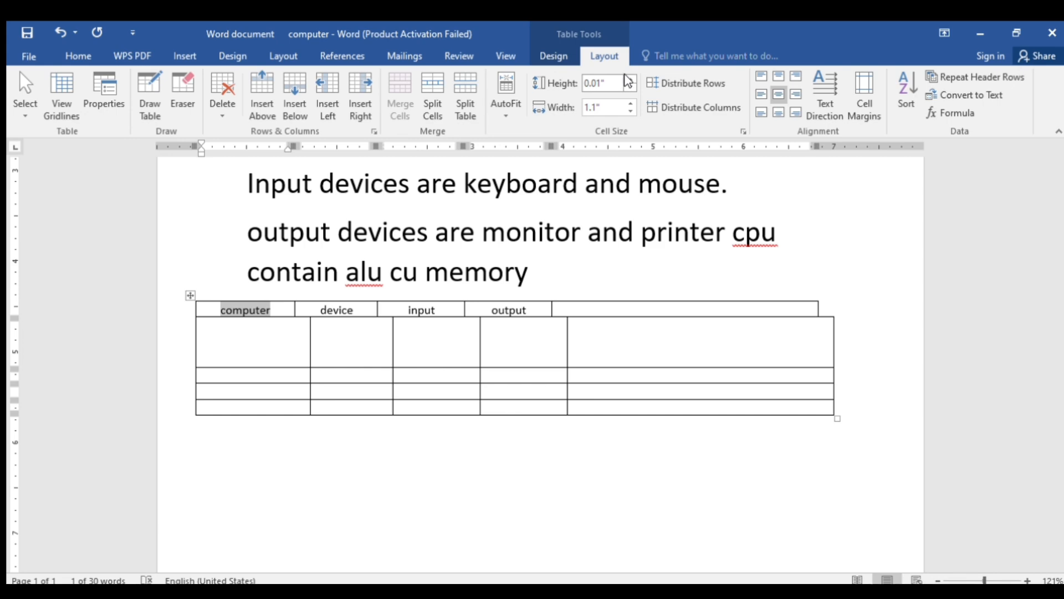
click(626, 78)
click(626, 78)
click(627, 78)
click(627, 79)
click(626, 78)
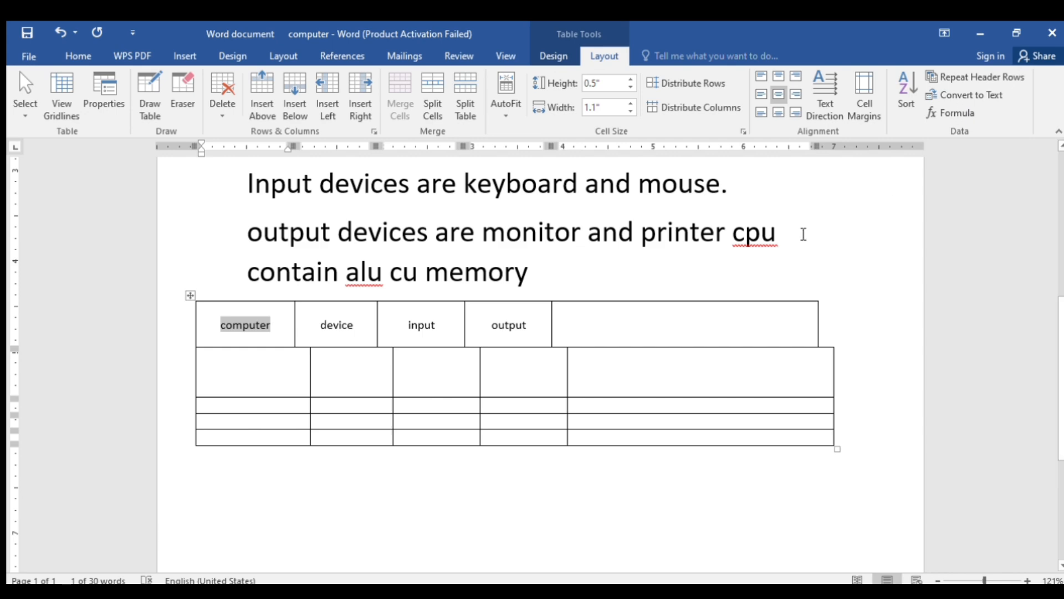
scroll(576, 266, up, 3)
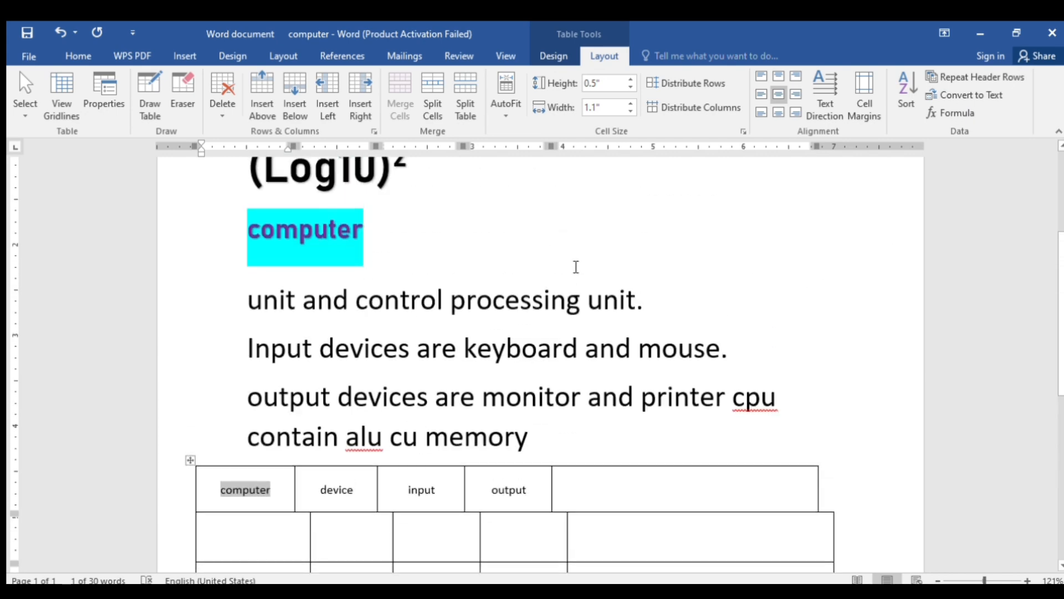